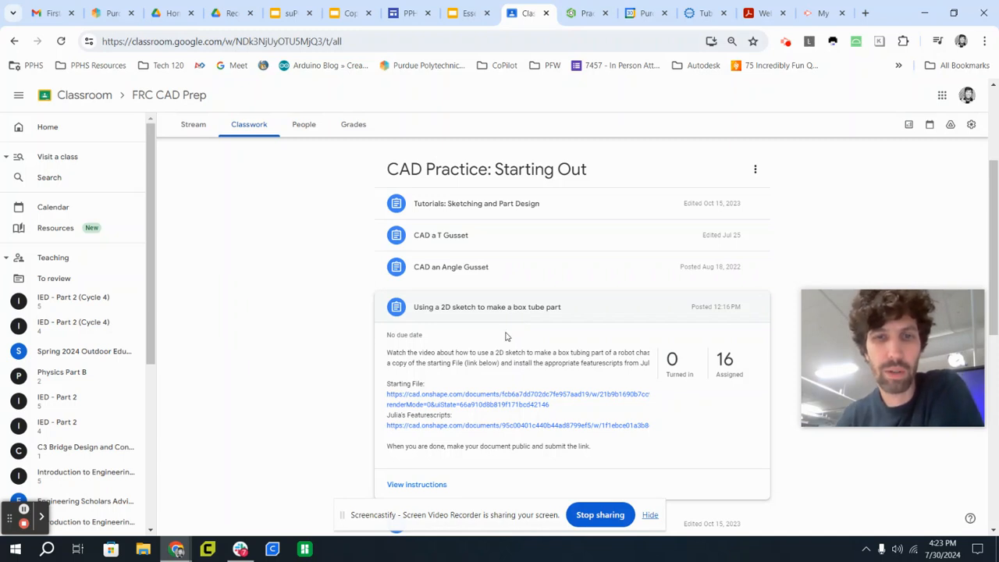
# Open the box tube assignment's starting file and copy its workspace into Owned by me as "Practice Making Box Tubing - Copy".
pyautogui.click(432, 397)
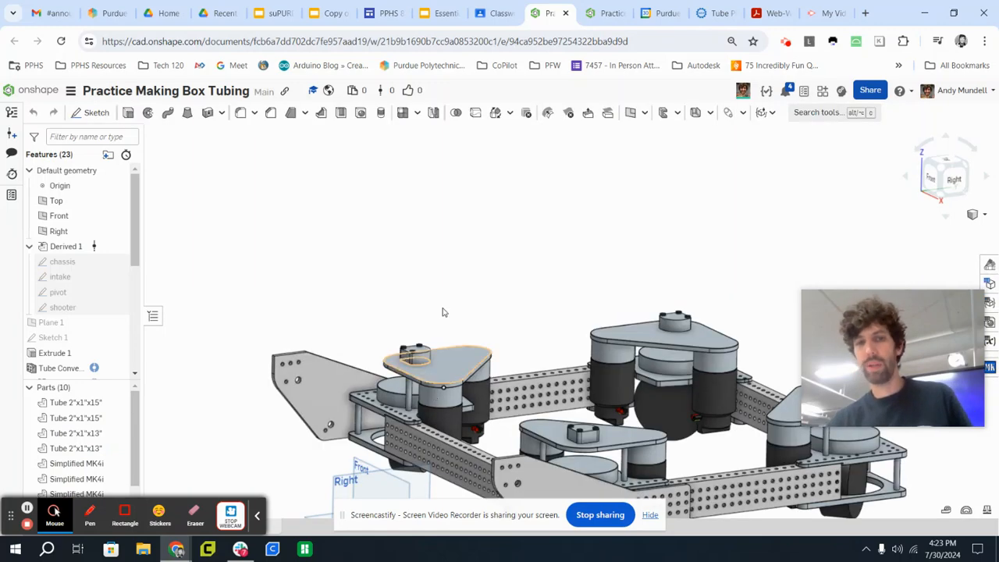
pyautogui.moveTo(442, 312); pyautogui.dragTo(563, 317, button='right')
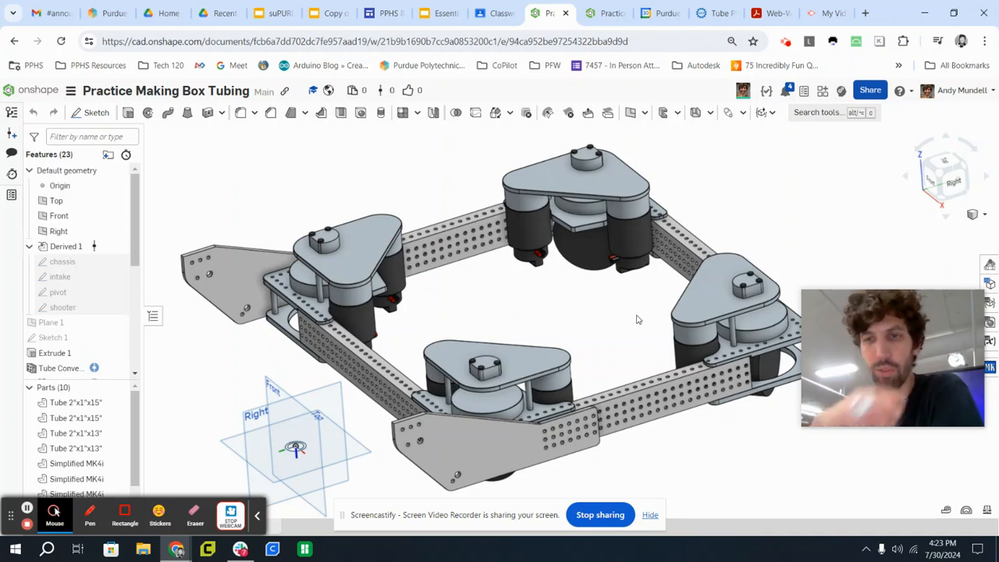
pyautogui.click(71, 92)
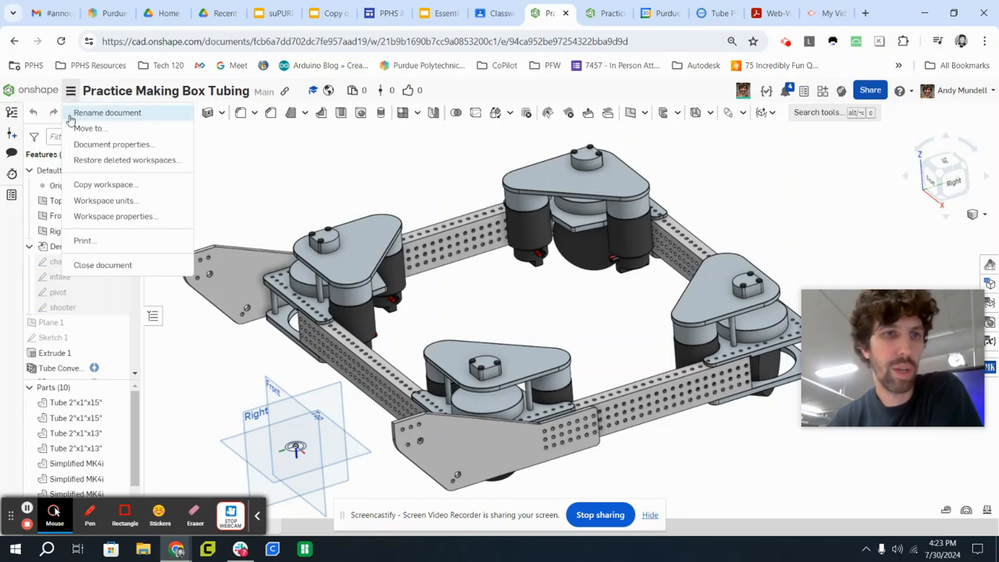
pyautogui.click(114, 185)
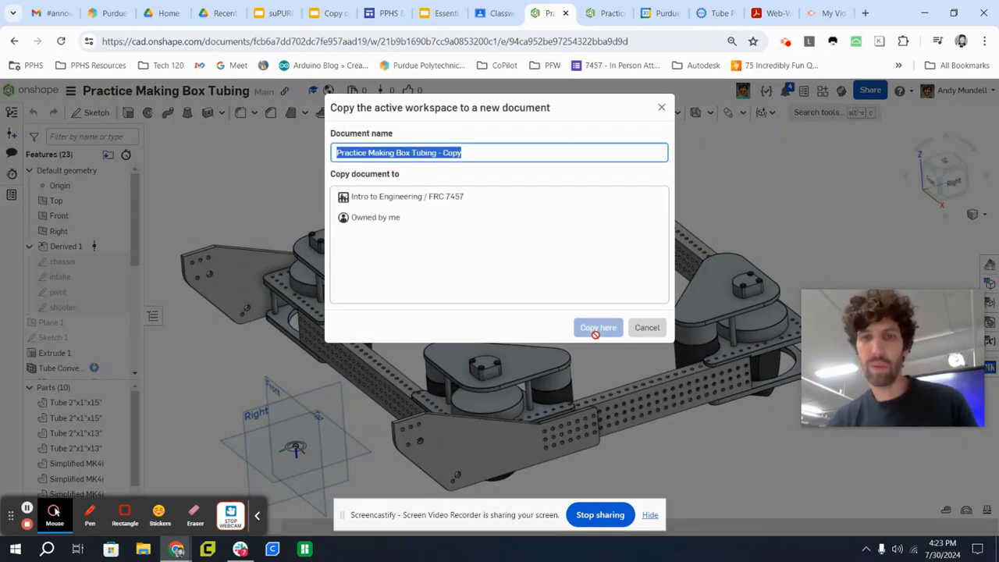
pyautogui.click(368, 218)
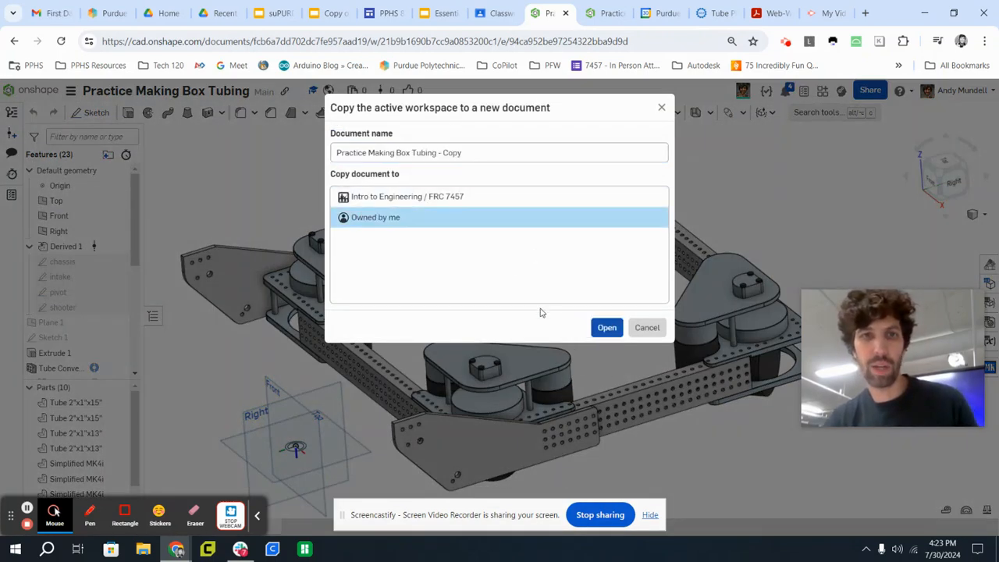
pyautogui.click(608, 329)
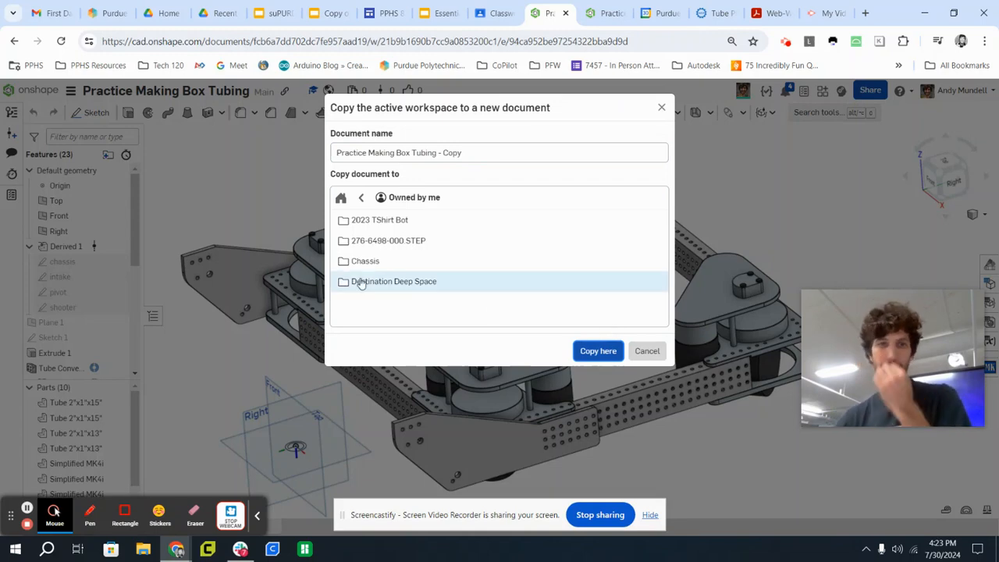
pyautogui.click(599, 353)
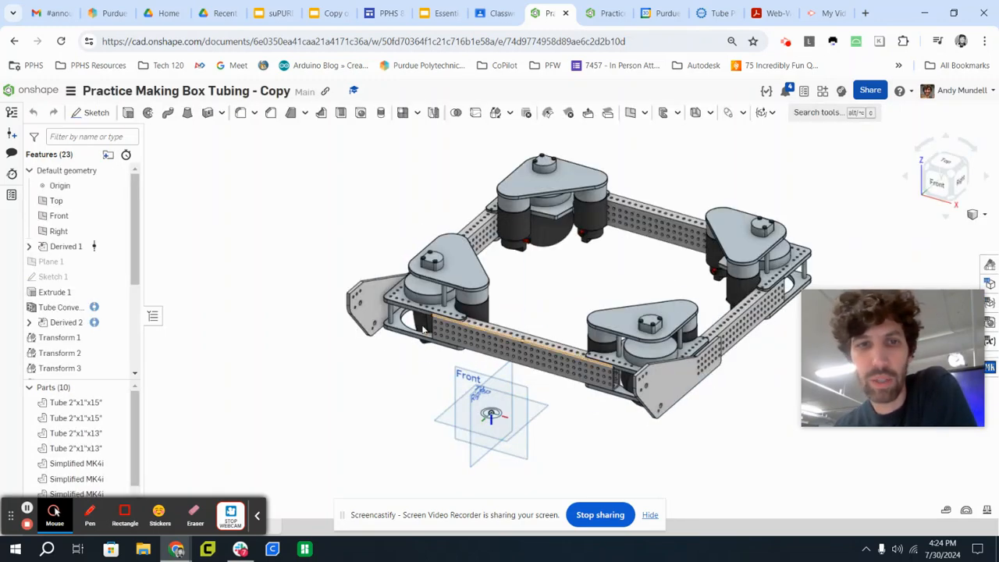
pyautogui.moveTo(666, 319); pyautogui.dragTo(591, 308, button='right')
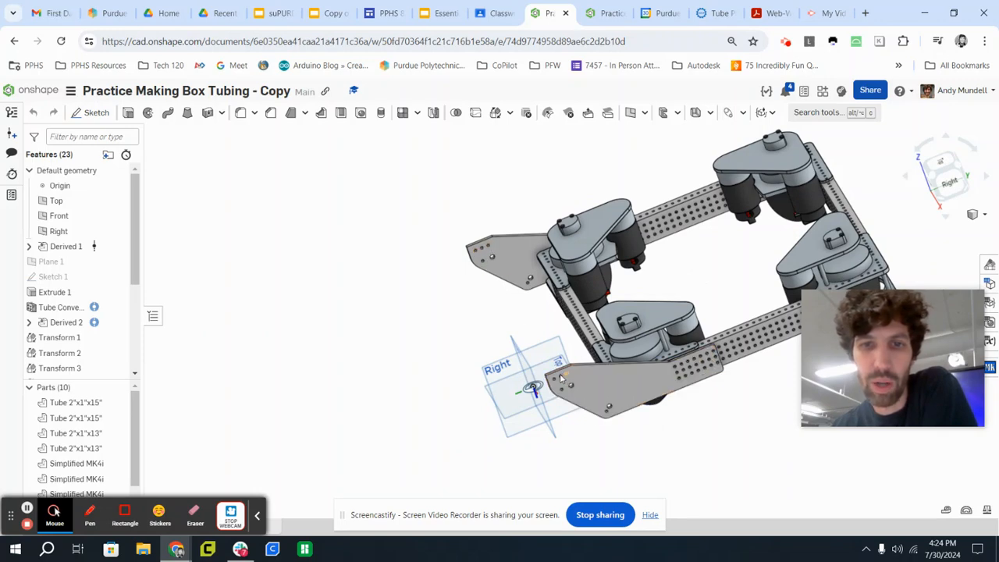
pyautogui.moveTo(464, 365); pyautogui.dragTo(479, 357, button='right')
pyautogui.moveTo(645, 239); pyautogui.dragTo(503, 273, button='right')
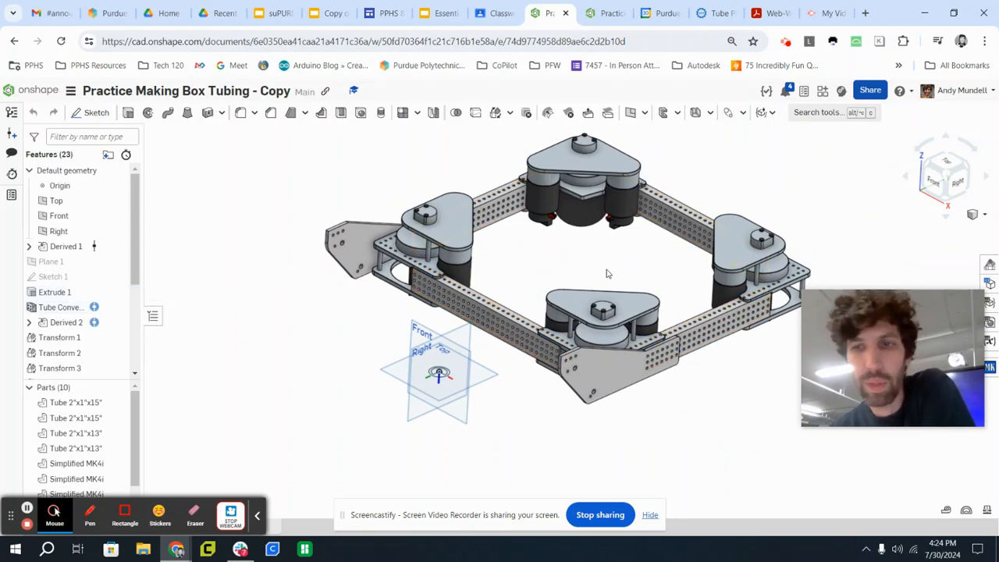
pyautogui.click(259, 511)
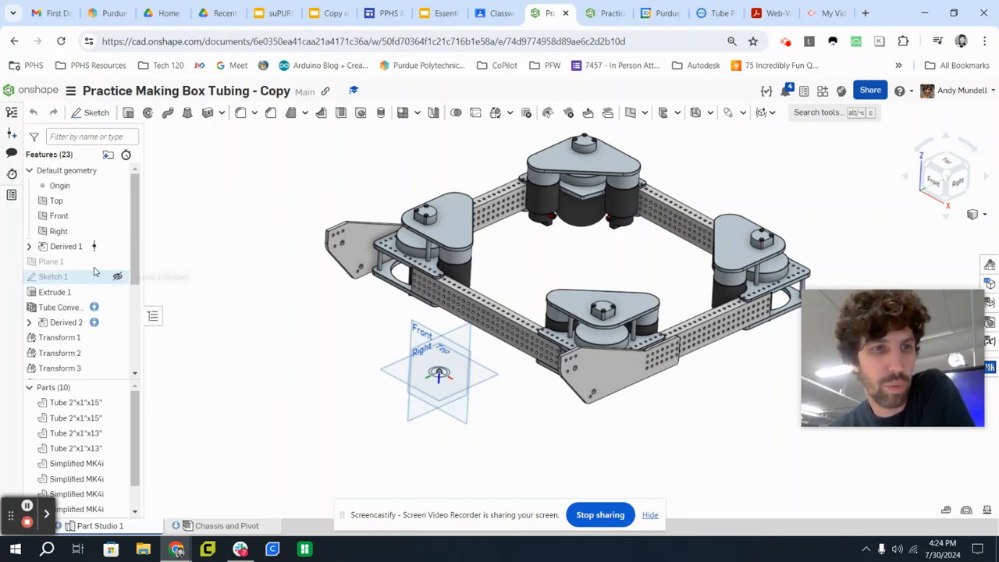
# Expand the Derived 1 feature and show its chassis, intake, pivot and shooter sketches.
pyautogui.click(29, 246)
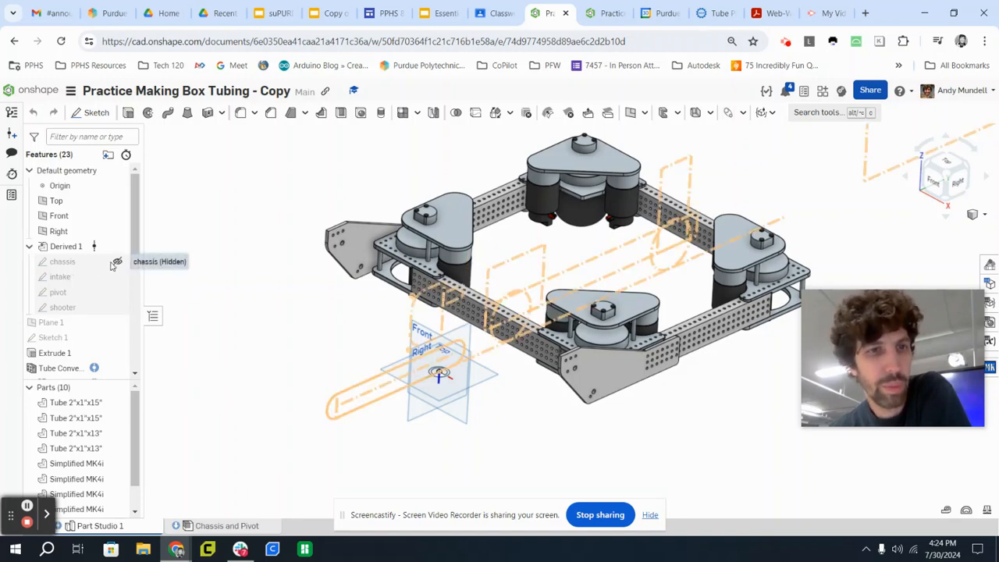
pyautogui.click(116, 262)
pyautogui.click(116, 276)
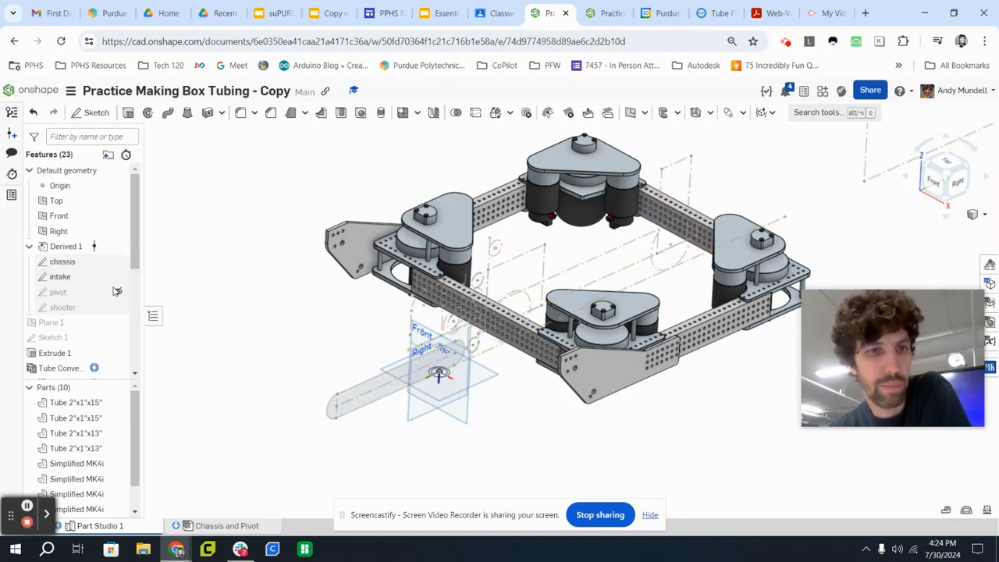
pyautogui.click(116, 291)
pyautogui.click(116, 305)
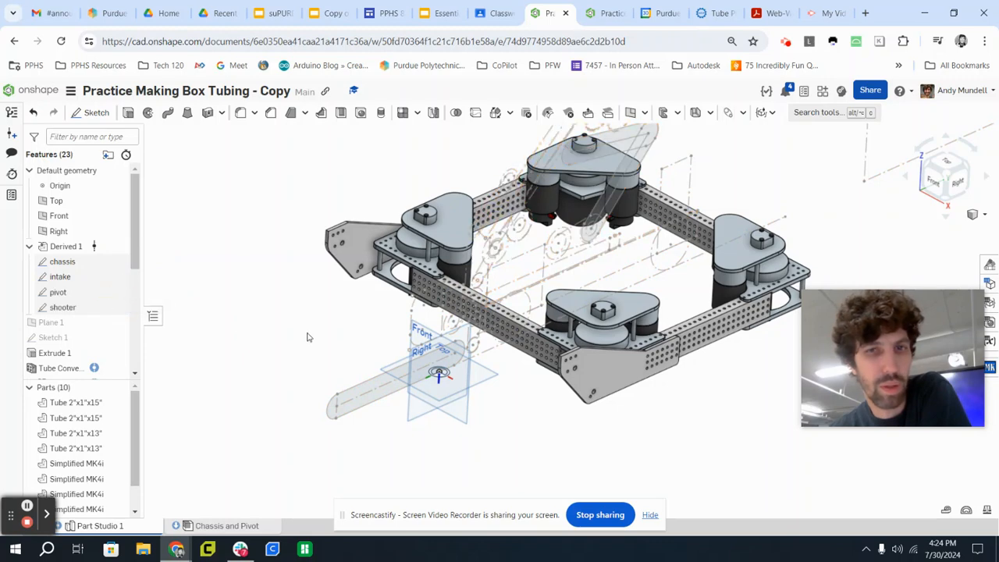
# Hide all parts and view the remaining layout sketches from the right side.
pyautogui.rightClick(612, 366)
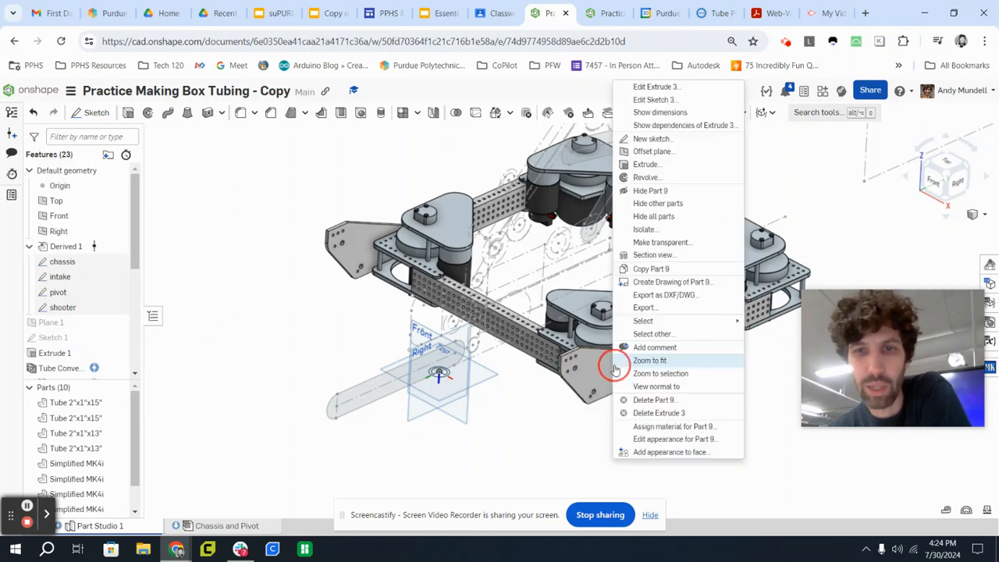
pyautogui.click(677, 218)
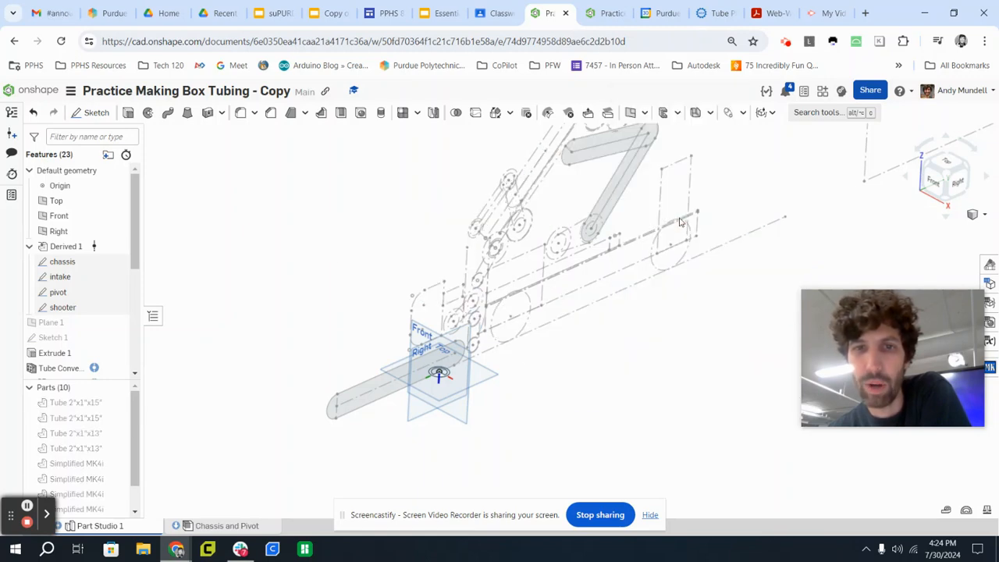
pyautogui.click(958, 183)
pyautogui.moveTo(342, 259); pyautogui.dragTo(426, 255, button='middle')
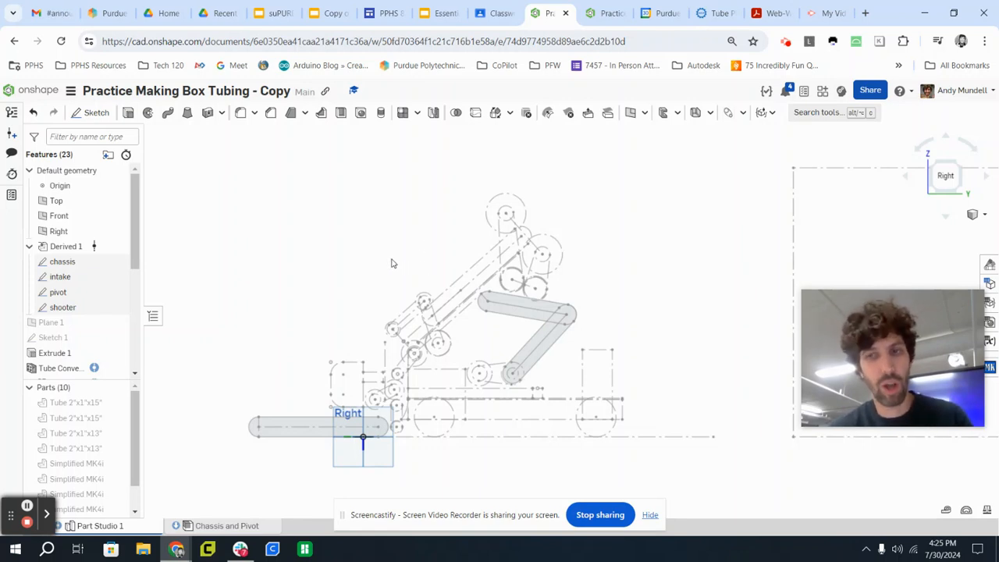
# Hide the intake, pivot and shooter sketches, leaving only the chassis sketch displayed.
pyautogui.moveTo(392, 263)
pyautogui.mouseDown(button='right')
pyautogui.moveTo(409, 263)
pyautogui.moveTo(395, 291)
pyautogui.moveTo(399, 283)
pyautogui.mouseUp(button='right')
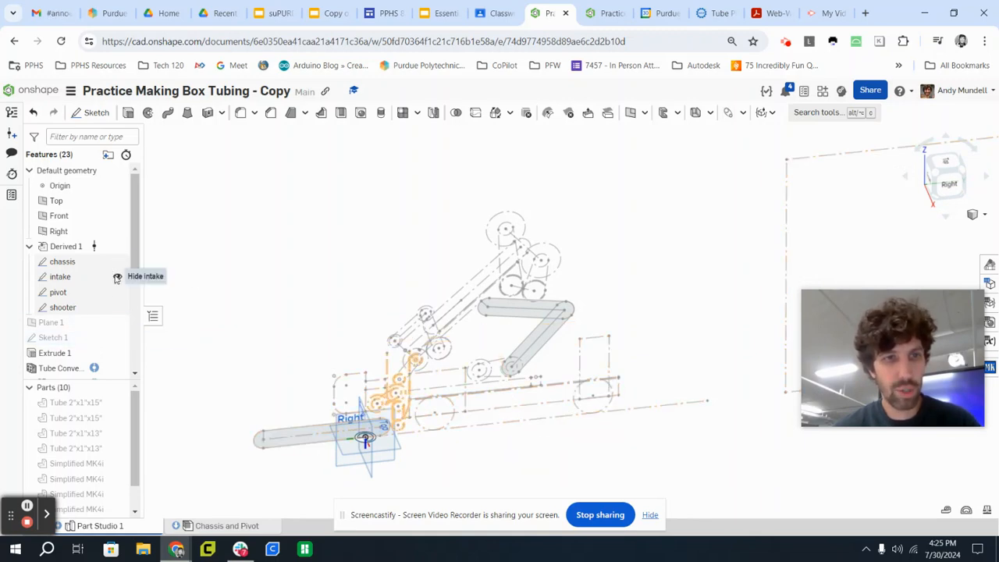
pyautogui.click(116, 277)
pyautogui.click(115, 291)
pyautogui.click(116, 307)
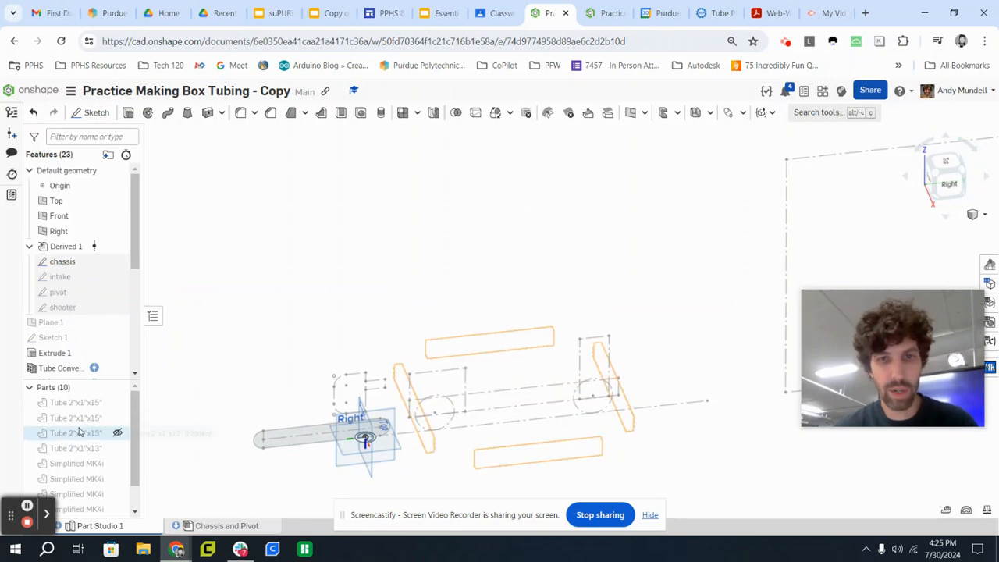
pyautogui.moveTo(289, 350)
pyautogui.mouseDown(button='right')
pyautogui.moveTo(290, 328)
pyautogui.moveTo(405, 419)
pyautogui.mouseUp(button='right')
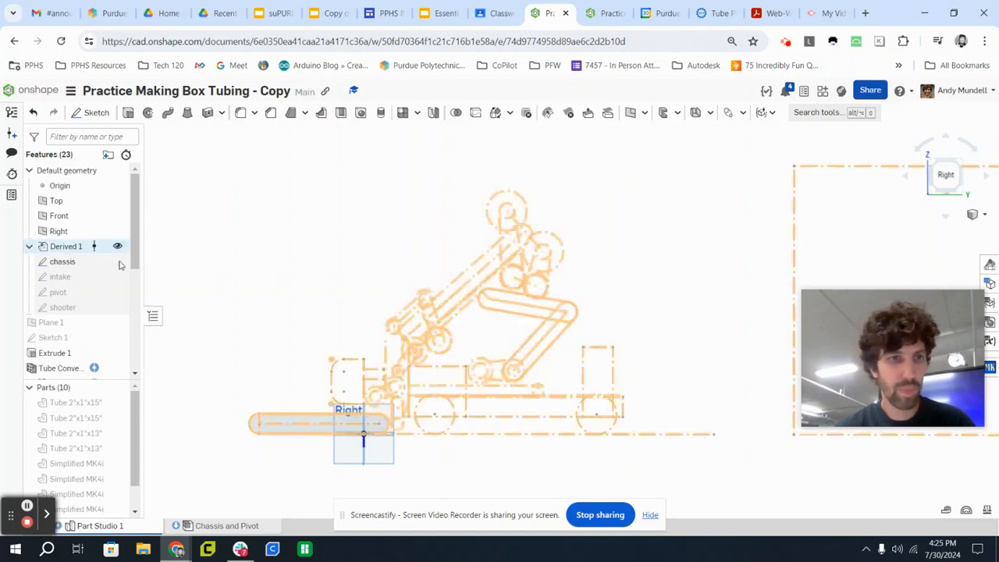
# Hide the chassis sketch and examine the intake, pivot and shooter sketches one at a time, hiding each after viewing.
pyautogui.click(118, 262)
pyautogui.click(117, 277)
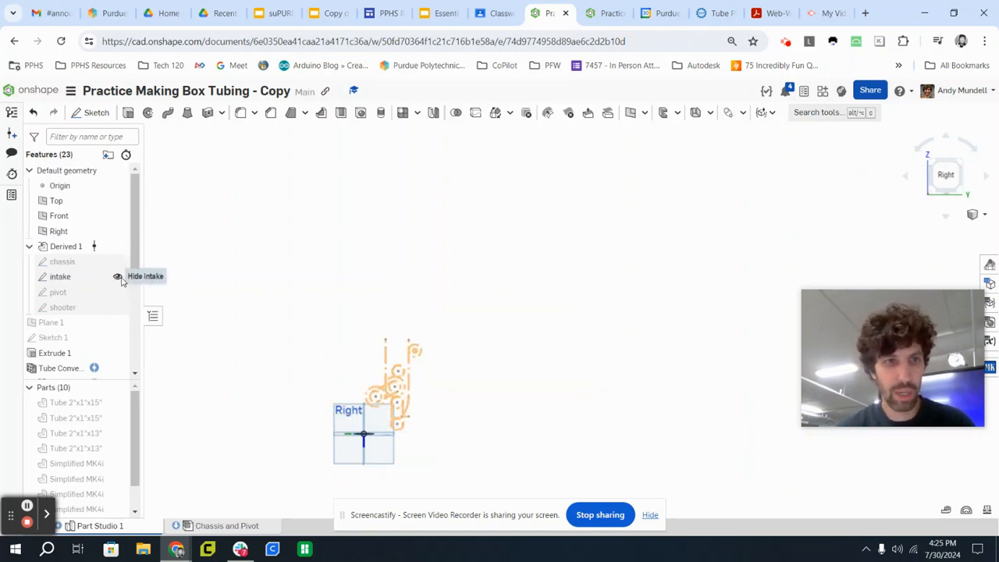
pyautogui.click(118, 277)
pyautogui.click(118, 291)
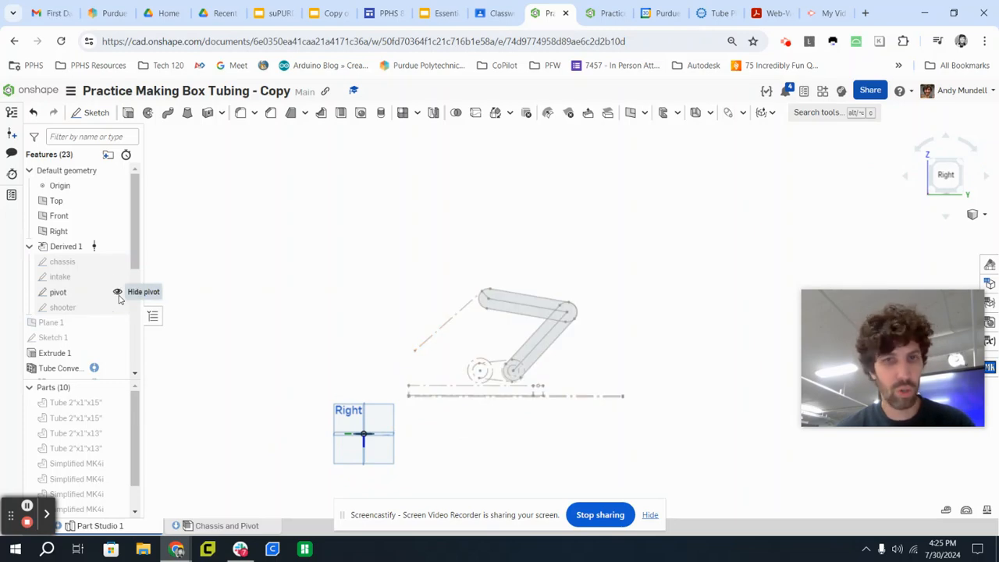
pyautogui.click(117, 292)
pyautogui.click(117, 307)
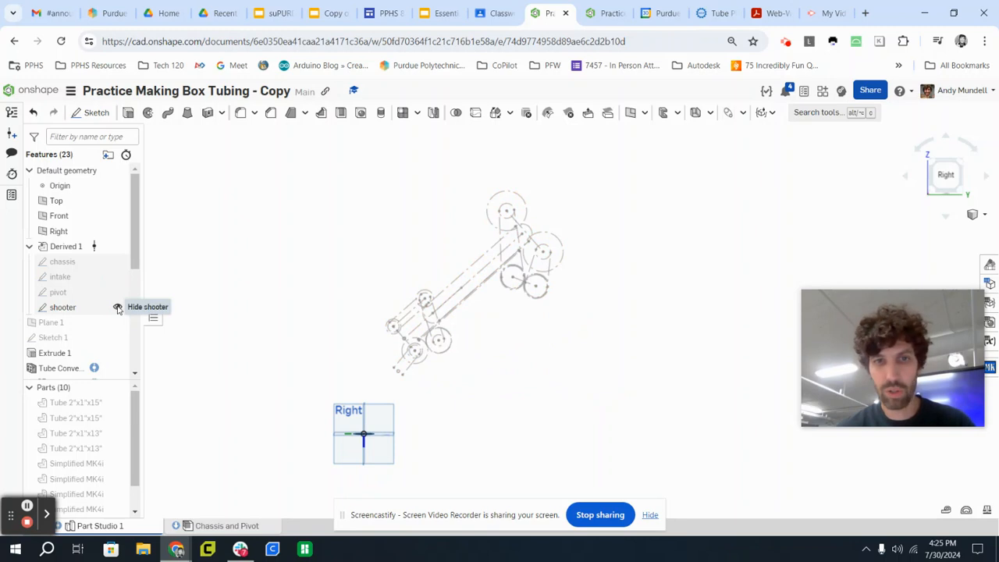
pyautogui.click(117, 307)
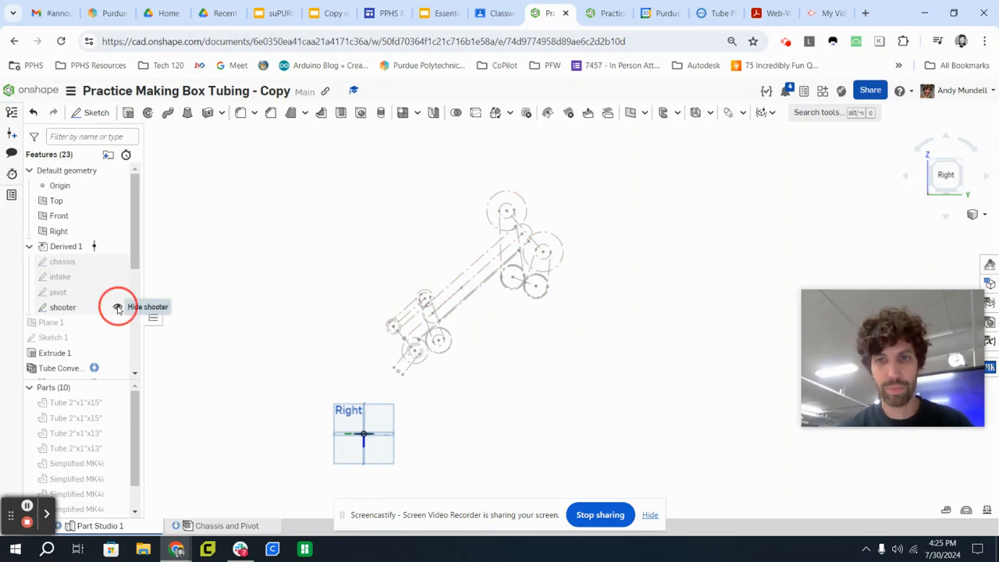
# Show the chassis sketch together with all parts of the robot frame.
pyautogui.click(117, 264)
pyautogui.moveTo(200, 288); pyautogui.dragTo(211, 316, button='right')
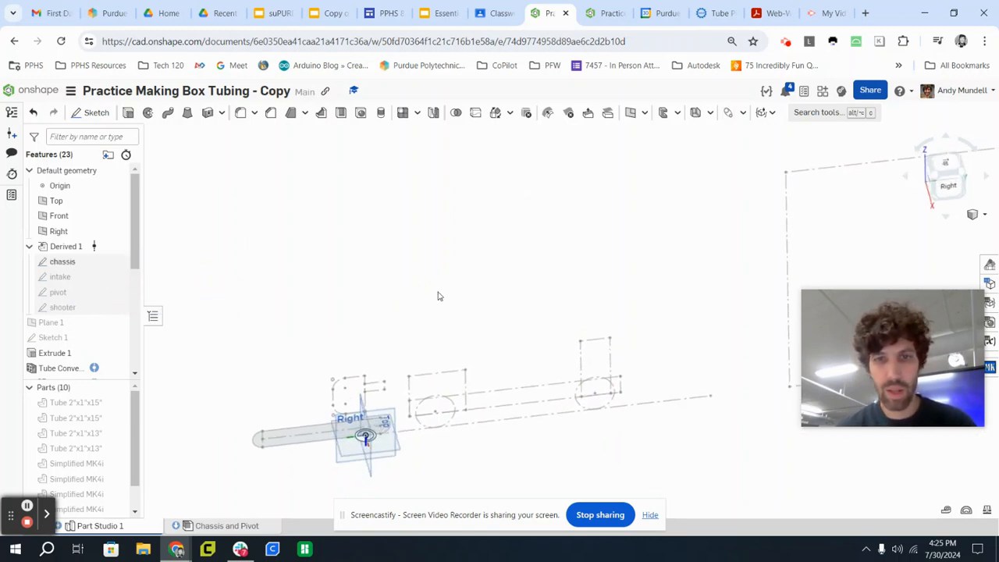
pyautogui.moveTo(437, 296)
pyautogui.mouseDown(button='right')
pyautogui.moveTo(461, 247)
pyautogui.moveTo(435, 276)
pyautogui.moveTo(417, 266)
pyautogui.moveTo(464, 274)
pyautogui.moveTo(458, 203)
pyautogui.moveTo(480, 260)
pyautogui.mouseUp(button='right')
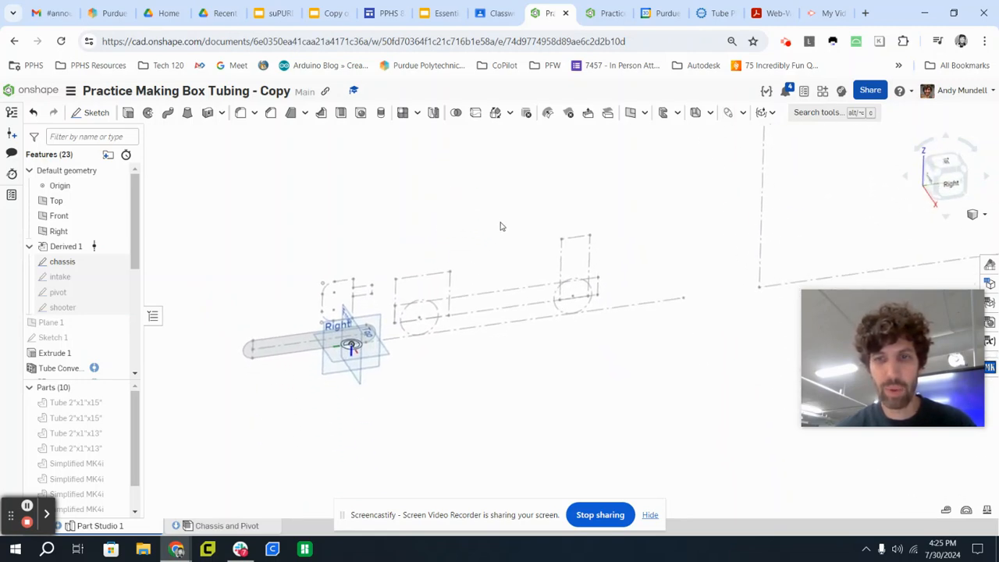
pyautogui.rightClick(503, 222)
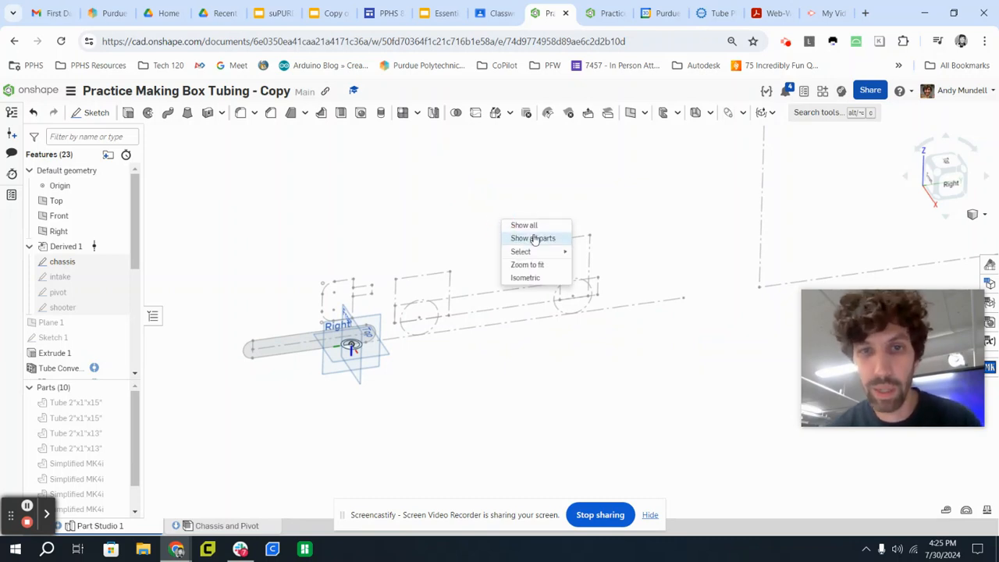
pyautogui.click(534, 242)
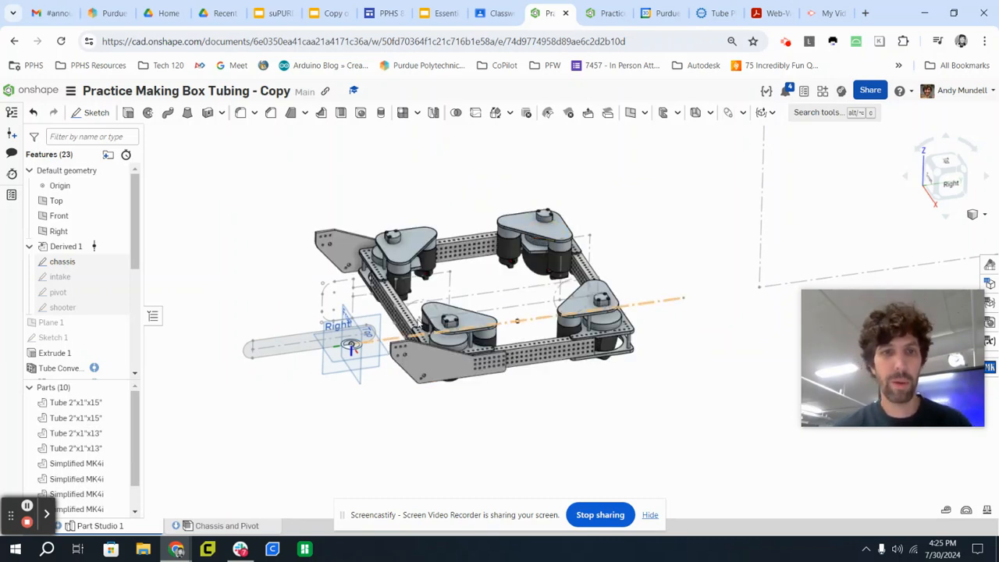
# Start a sketch on the far side plate's face and project the edges of the chassis sketch's small box tube rectangle onto it.
pyautogui.scroll(4, 359, 286)
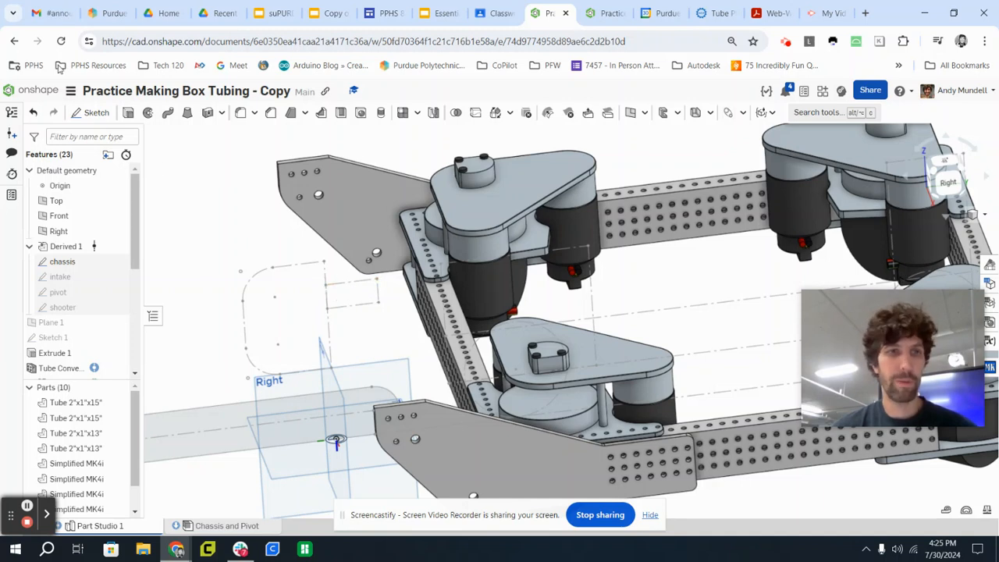
pyautogui.click(95, 114)
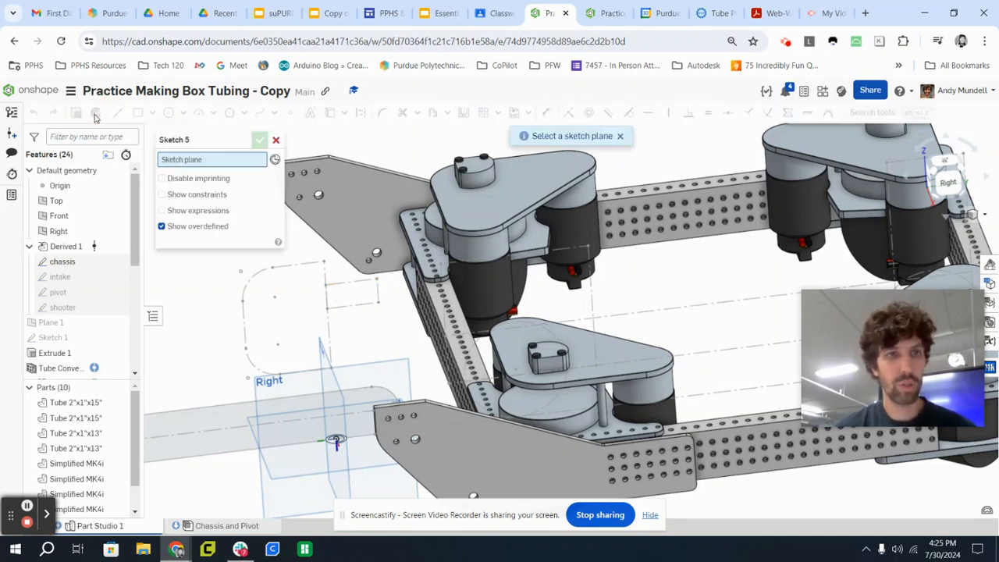
pyautogui.click(365, 198)
pyautogui.moveTo(367, 198); pyautogui.dragTo(520, 224, button='middle')
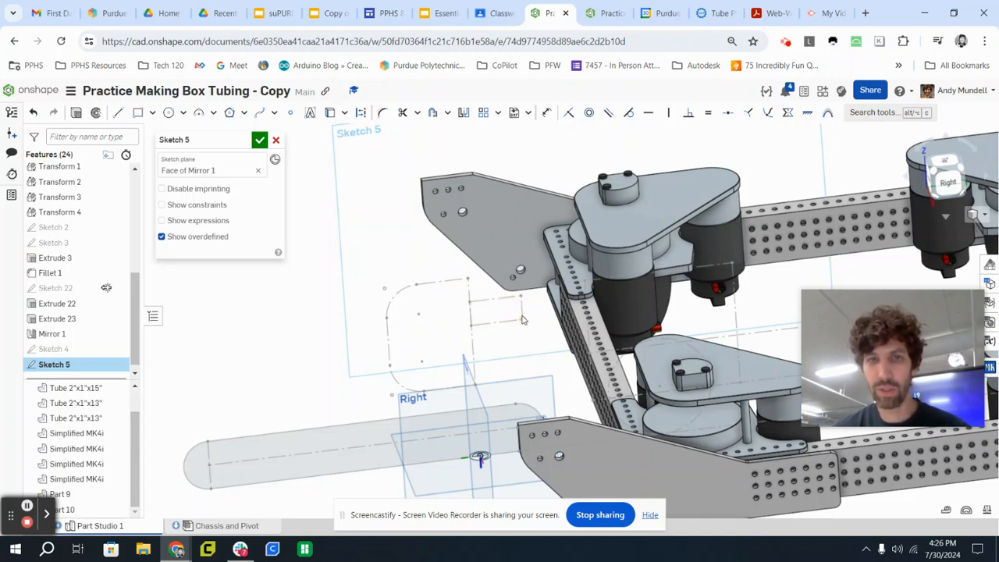
pyautogui.click(330, 114)
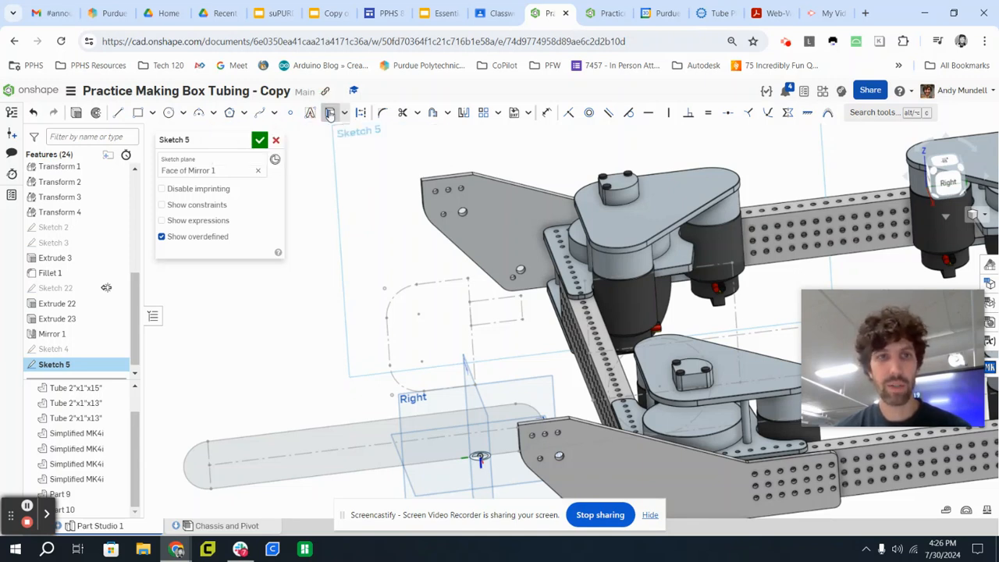
pyautogui.click(481, 299)
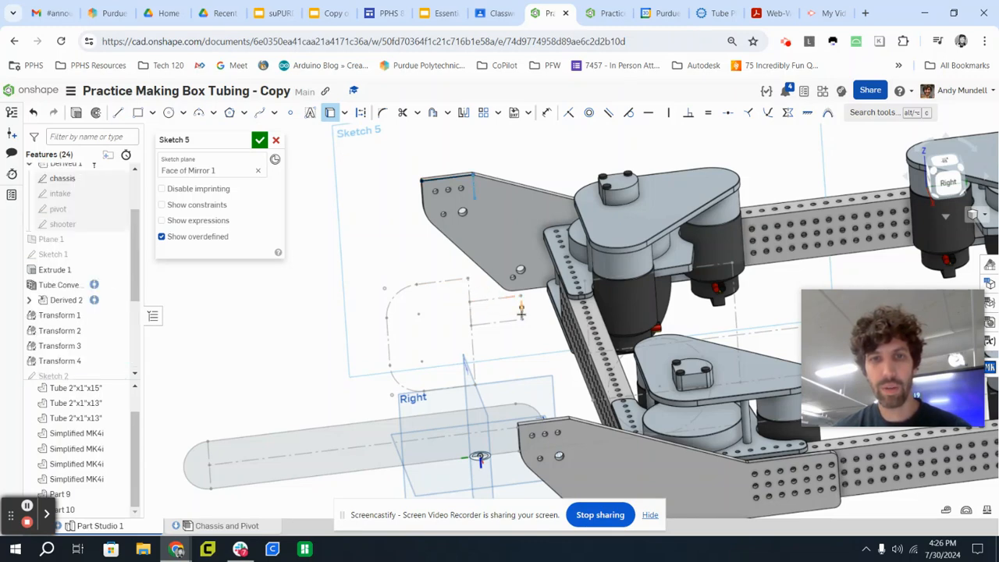
pyautogui.click(521, 314)
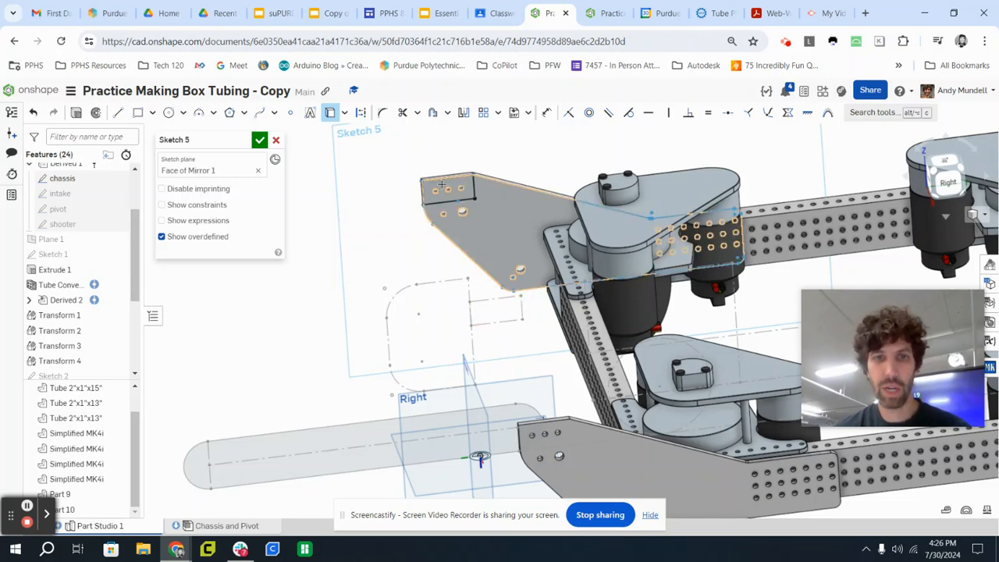
pyautogui.scroll(5, 439, 188)
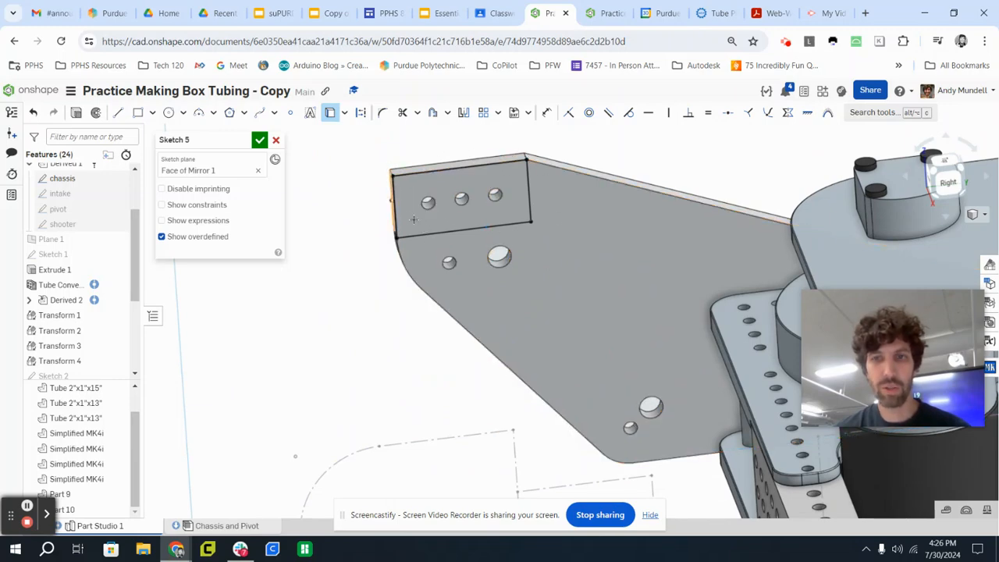
pyautogui.scroll(-3, 398, 234)
pyautogui.moveTo(453, 326); pyautogui.dragTo(407, 364, button='right')
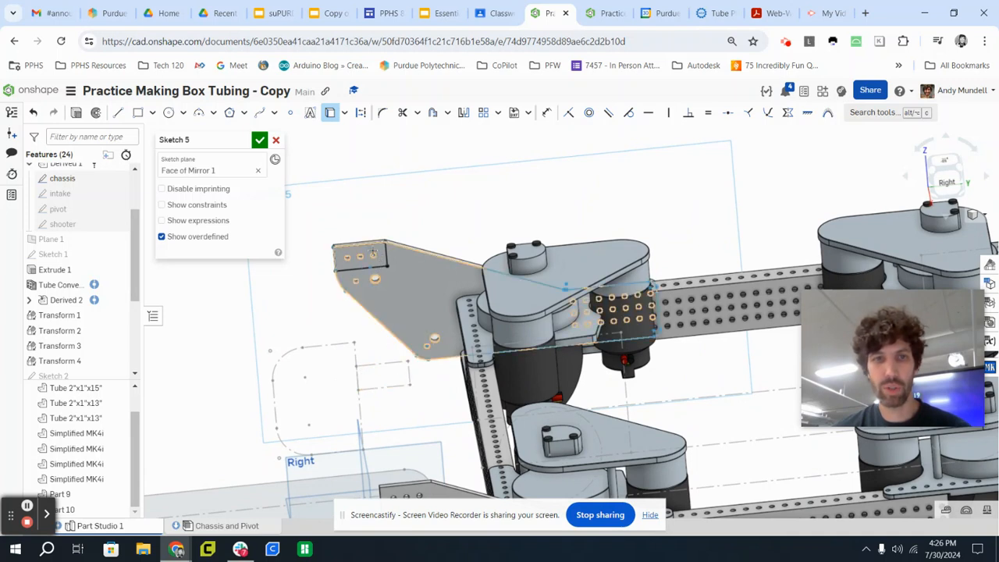
# Finish the sketch of the projected rectangle on the side plate and hide the chassis sketch.
pyautogui.click(258, 141)
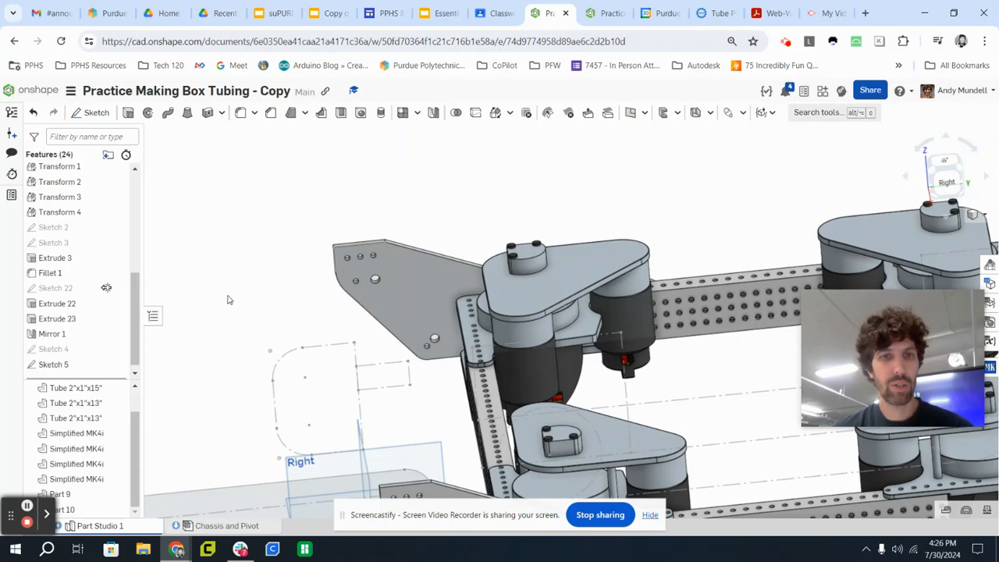
pyautogui.moveTo(233, 299); pyautogui.dragTo(235, 305, button='right')
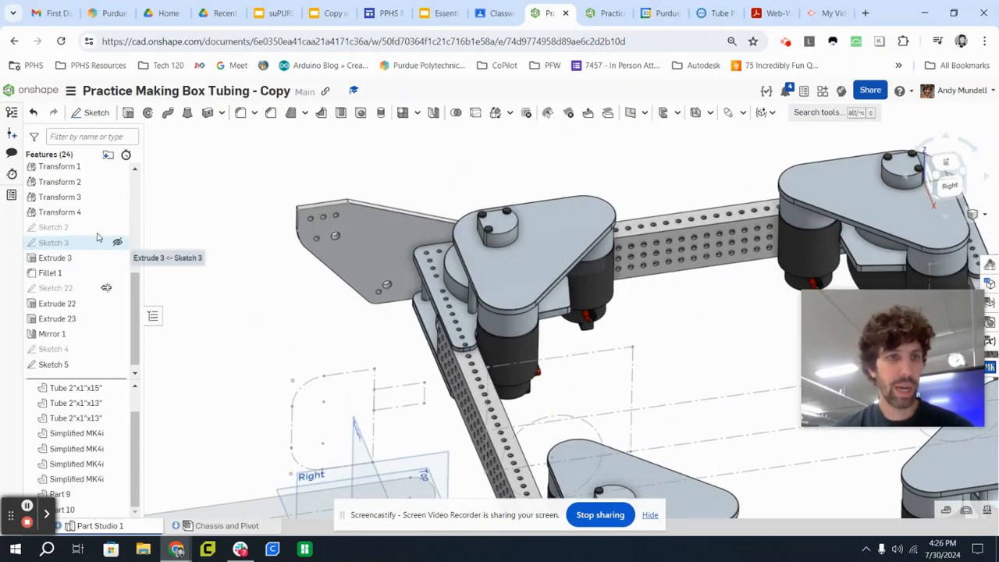
pyautogui.scroll(1, 107, 229)
pyautogui.scroll(5, 108, 234)
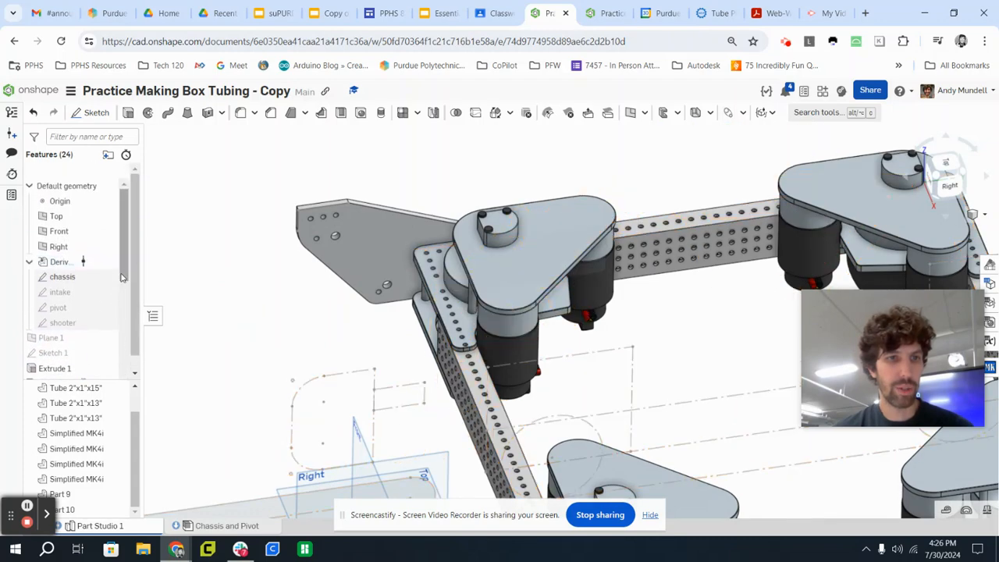
pyautogui.click(117, 262)
pyautogui.moveTo(268, 270)
pyautogui.mouseDown(button='right')
pyautogui.moveTo(253, 261)
pyautogui.moveTo(263, 264)
pyautogui.mouseUp(button='right')
# Select the projected rectangle region on the side plate together with the three hole regions inside it.
pyautogui.scroll(5, 298, 248)
pyautogui.moveTo(367, 163); pyautogui.dragTo(324, 239, button='right')
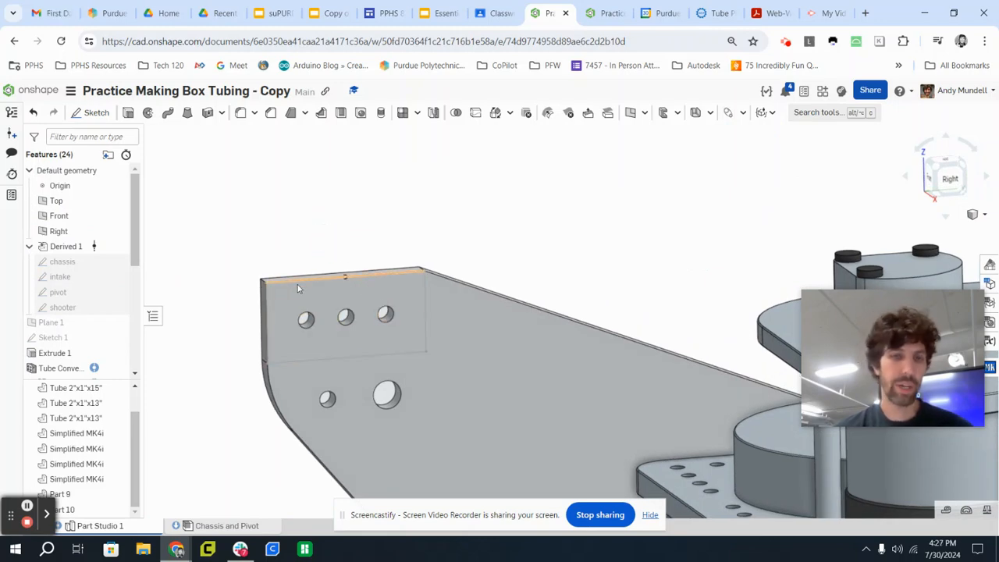
pyautogui.click(370, 293)
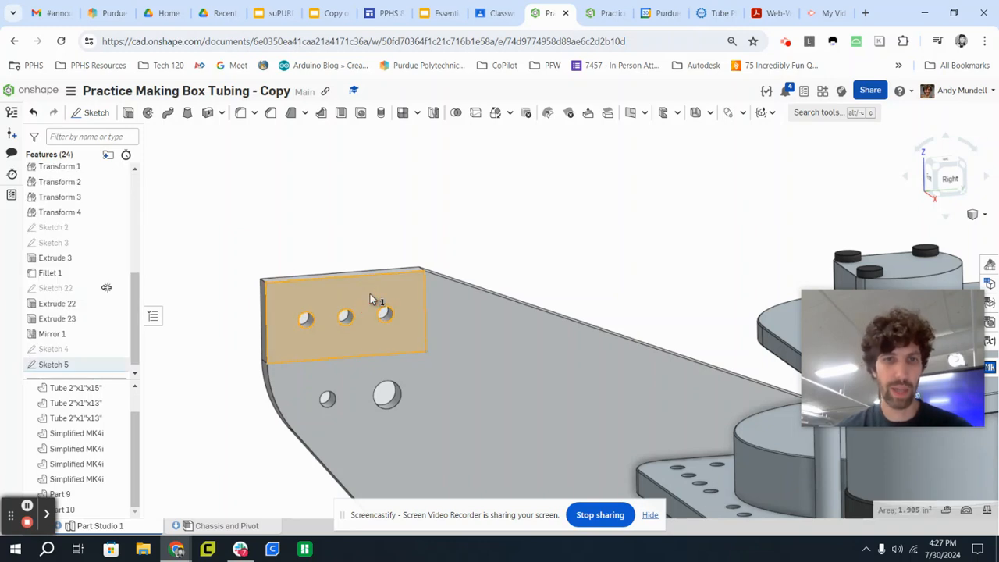
pyautogui.scroll(5, 384, 314)
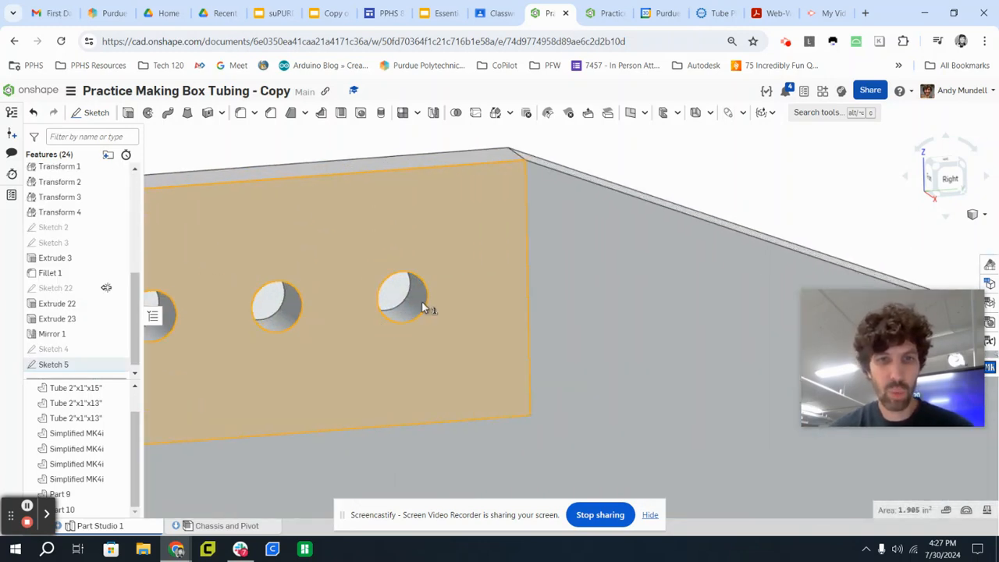
pyautogui.click(415, 299)
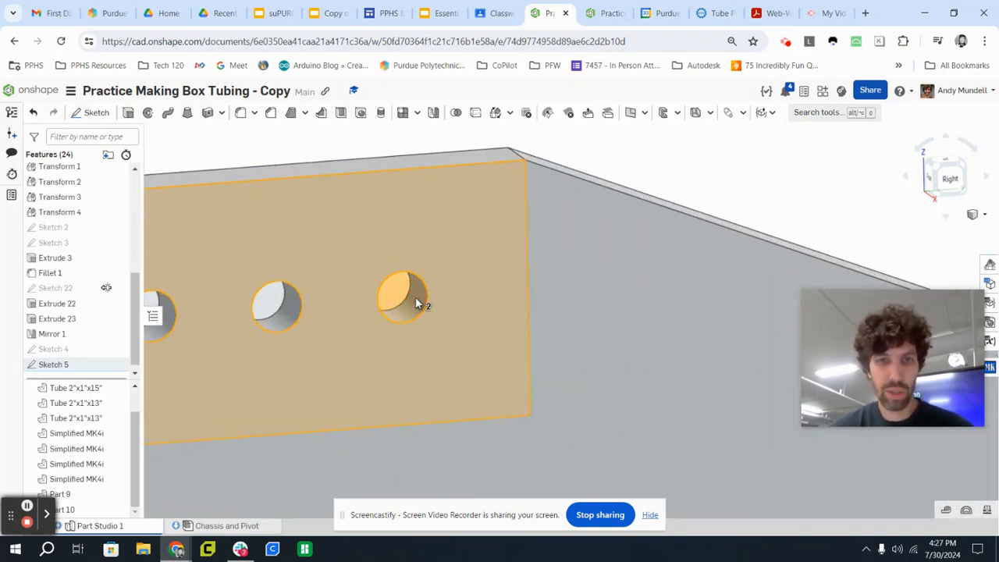
pyautogui.click(287, 315)
pyautogui.scroll(-4, 230, 306)
pyautogui.scroll(5, 238, 324)
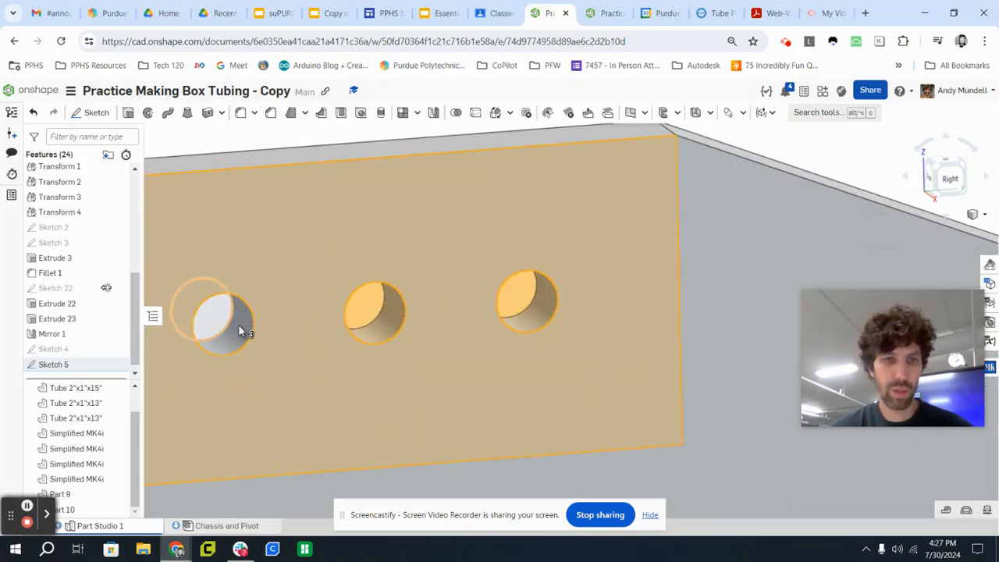
pyautogui.click(240, 327)
pyautogui.click(240, 329)
pyautogui.scroll(-3, 263, 332)
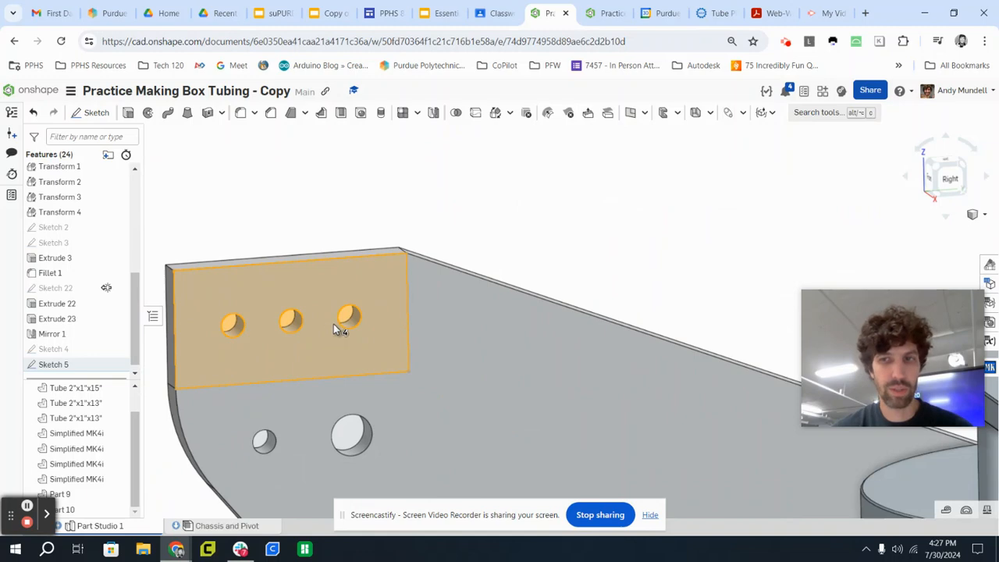
pyautogui.scroll(-4, 336, 324)
pyautogui.moveTo(557, 259); pyautogui.dragTo(578, 272, button='right')
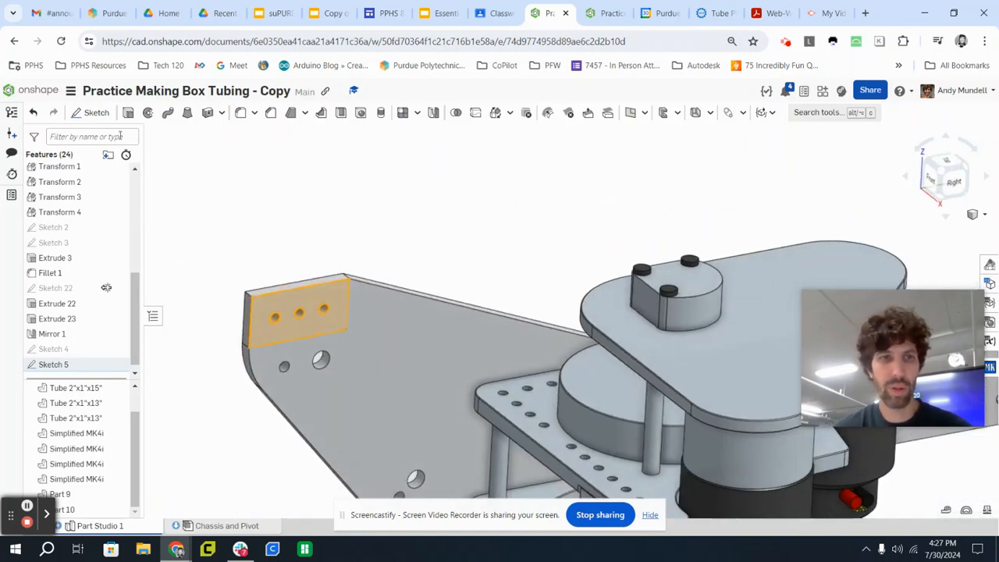
# Start an Extrude of the selected regions and set it to create a new part.
pyautogui.click(128, 113)
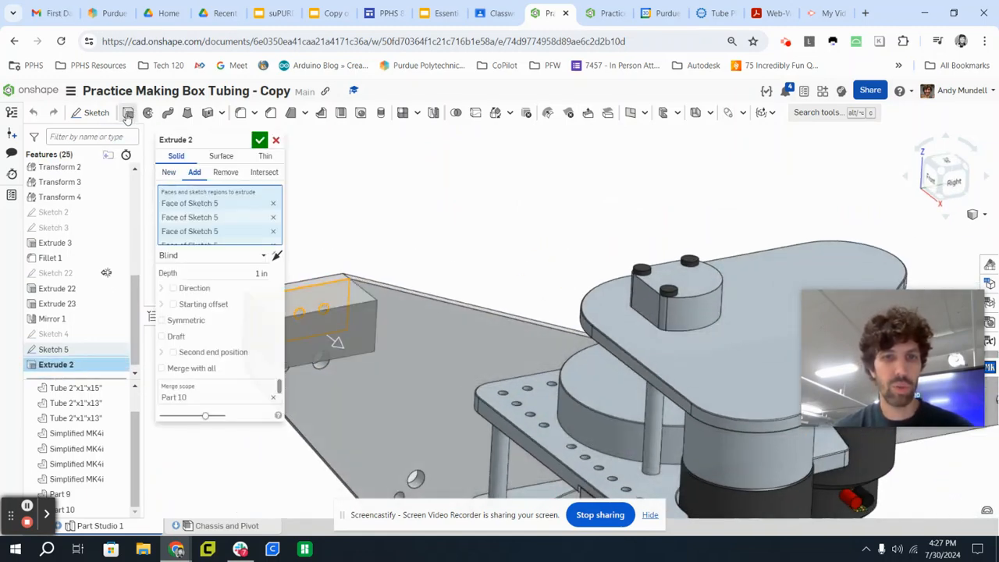
pyautogui.moveTo(503, 250); pyautogui.dragTo(746, 231, button='middle')
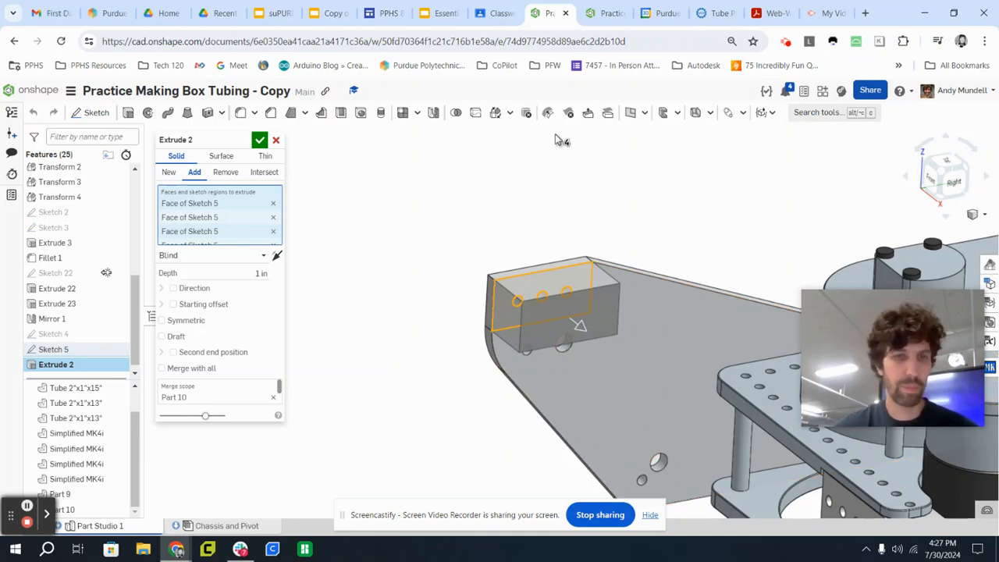
pyautogui.scroll(5, 605, 224)
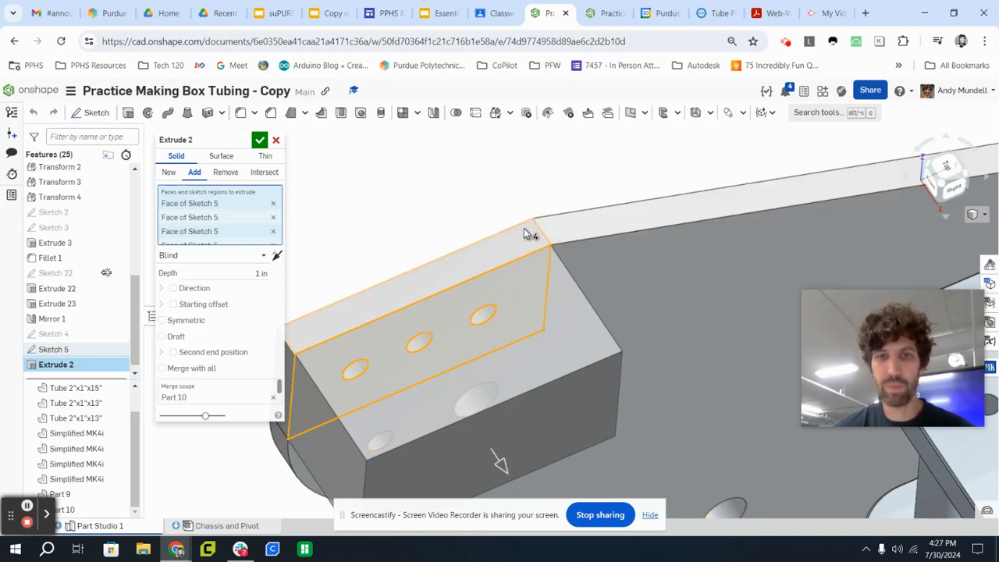
pyautogui.scroll(-5, 532, 266)
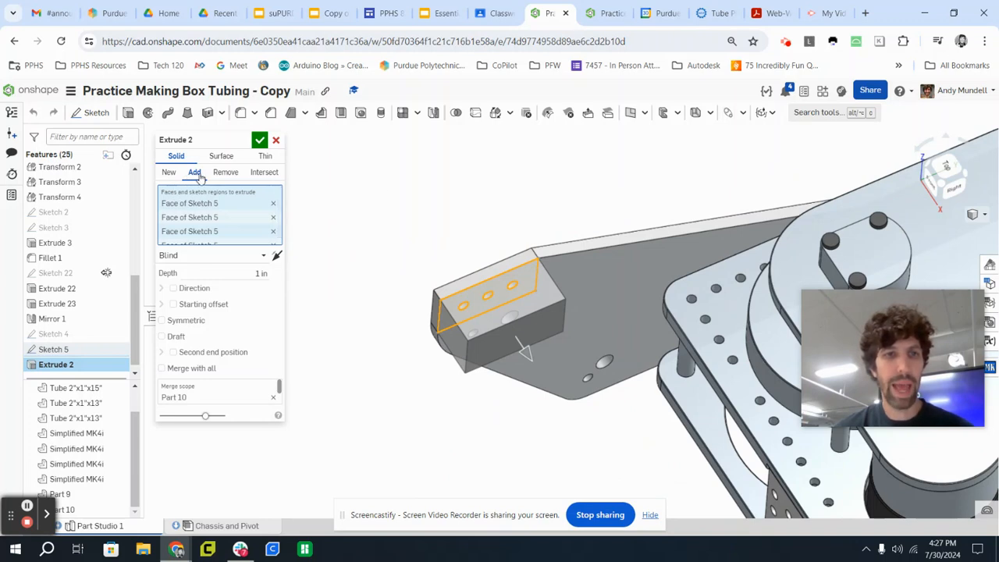
pyautogui.click(169, 173)
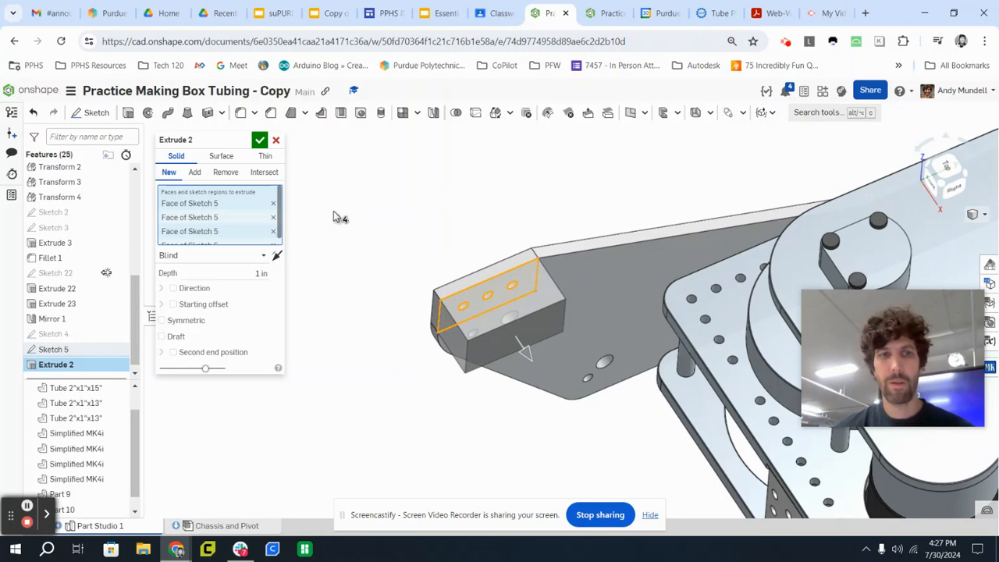
pyautogui.moveTo(335, 217); pyautogui.dragTo(437, 234, button='right')
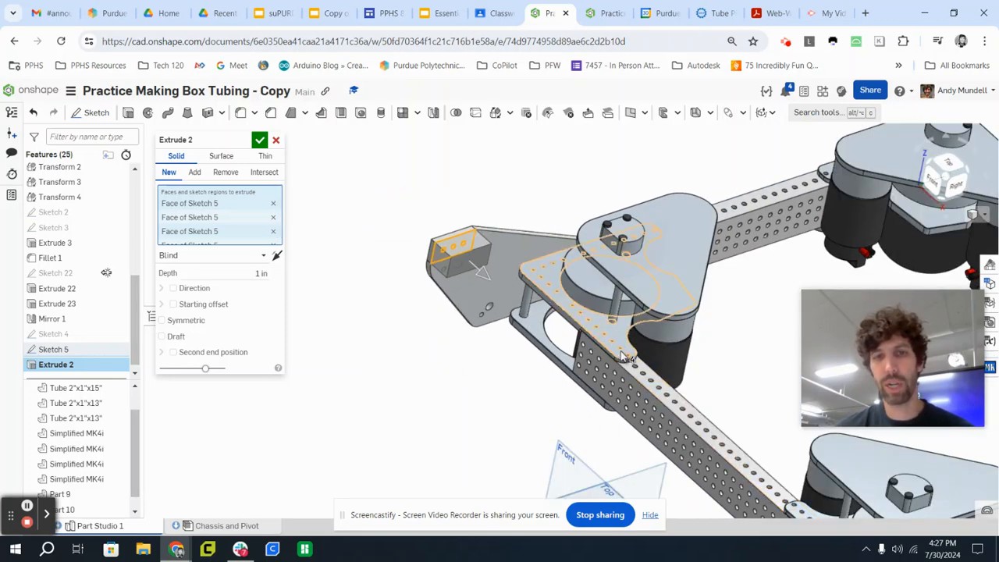
pyautogui.scroll(-3, 622, 355)
pyautogui.moveTo(692, 364); pyautogui.dragTo(586, 254, button='middle')
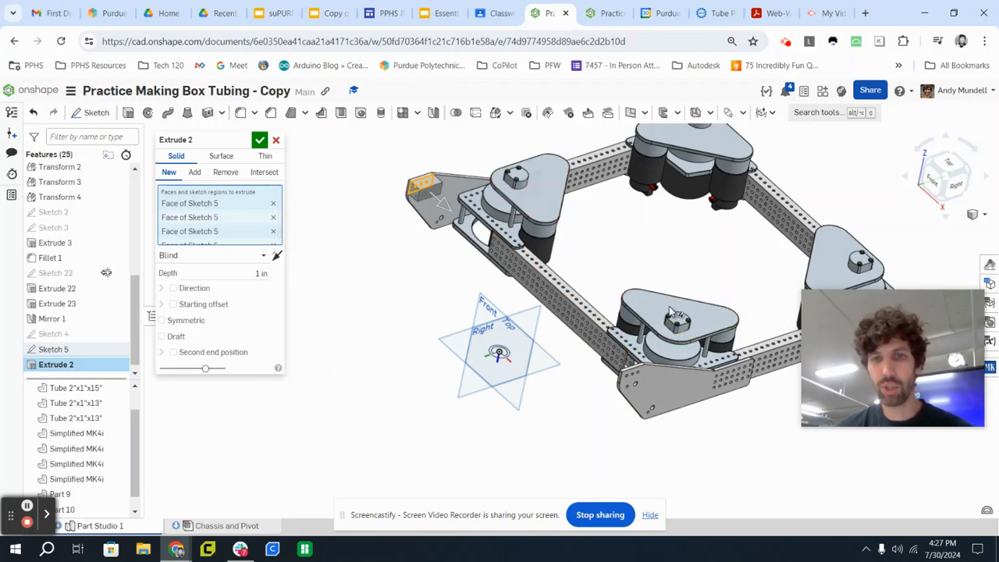
pyautogui.moveTo(591, 229); pyautogui.dragTo(622, 226, button='right')
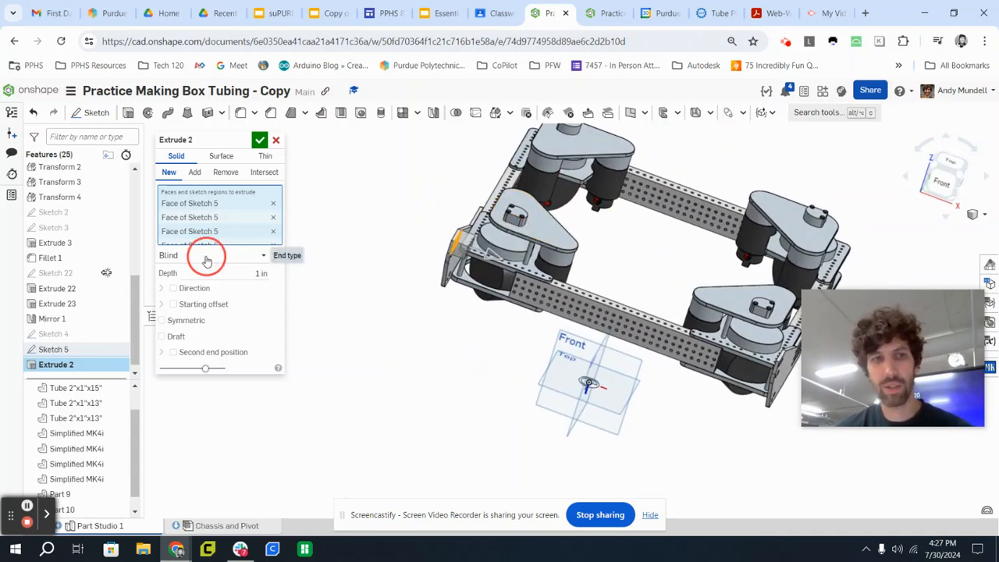
# Extend the extrusion up to the inner face of the opposite side plate and accept it.
pyautogui.click(207, 258)
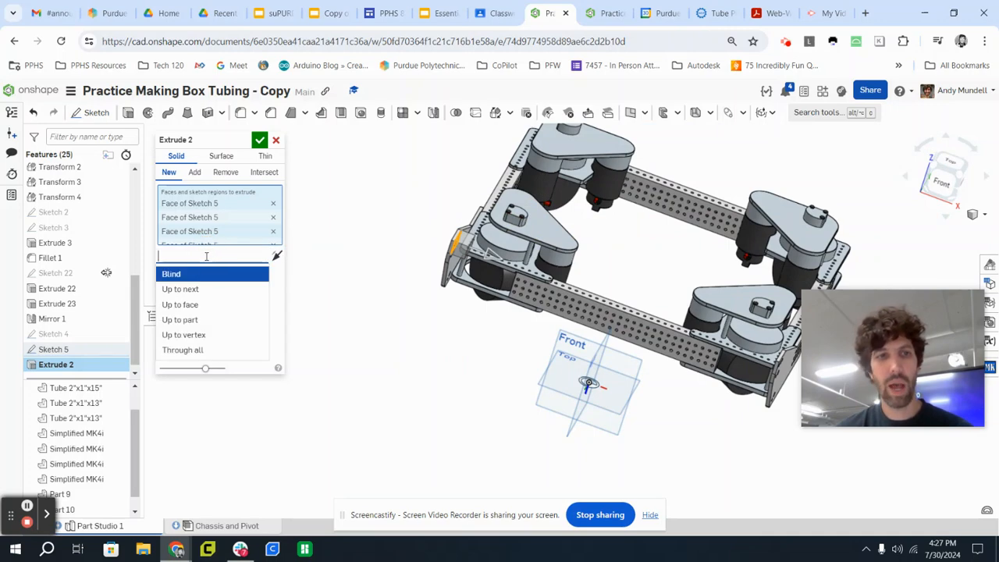
pyautogui.click(195, 308)
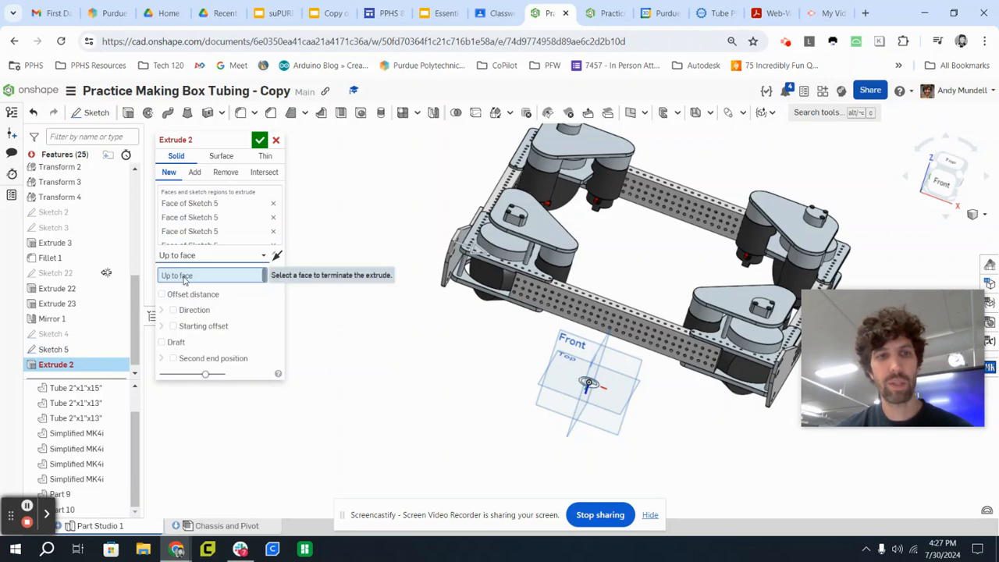
pyautogui.moveTo(448, 340); pyautogui.dragTo(388, 366, button='right')
pyautogui.scroll(5, 600, 393)
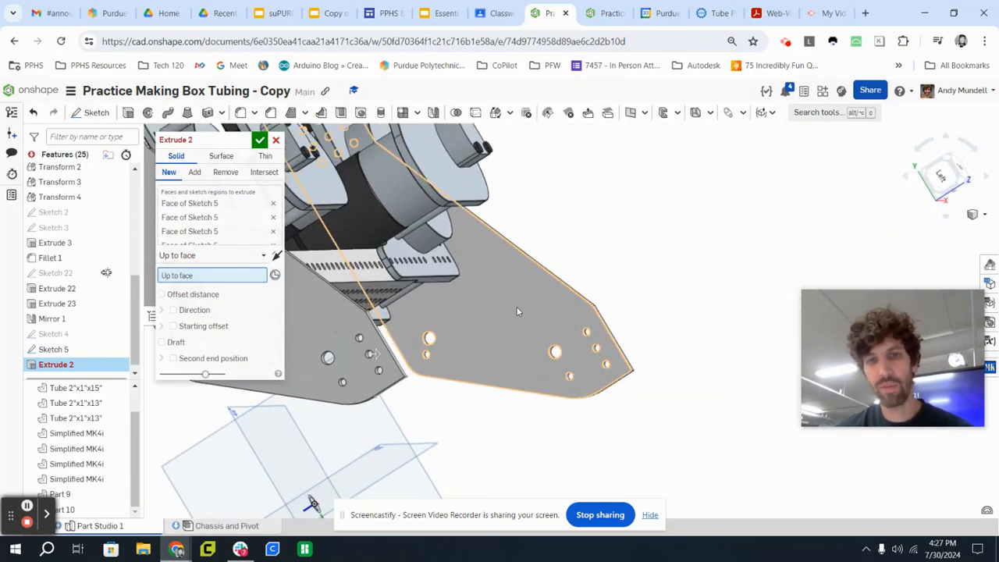
pyautogui.click(517, 309)
pyautogui.moveTo(717, 295); pyautogui.dragTo(618, 277, button='right')
pyautogui.scroll(-5, 617, 276)
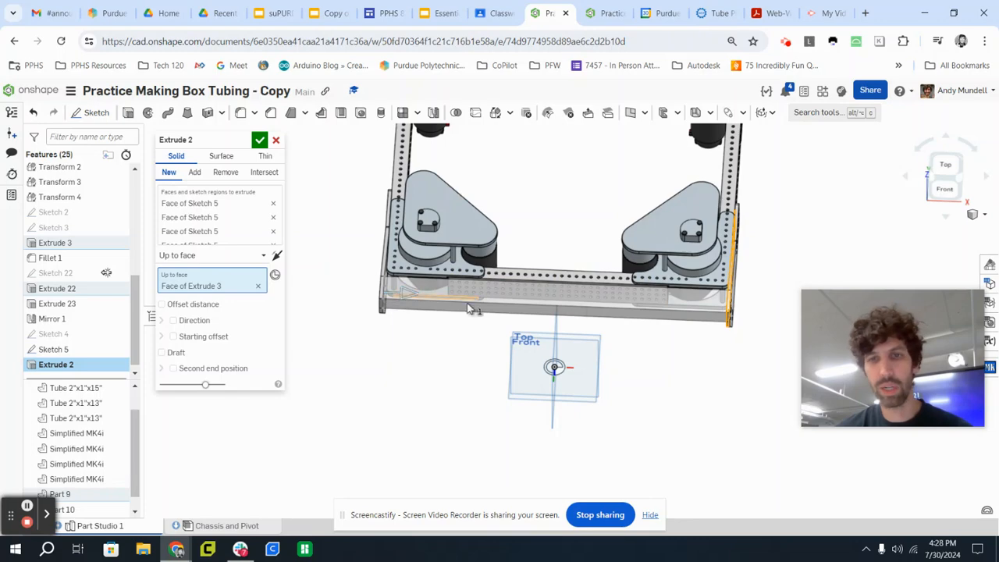
pyautogui.moveTo(814, 252); pyautogui.dragTo(761, 236, button='right')
pyautogui.moveTo(374, 173)
pyautogui.mouseDown(button='right')
pyautogui.moveTo(350, 226)
pyautogui.moveTo(358, 244)
pyautogui.mouseUp(button='right')
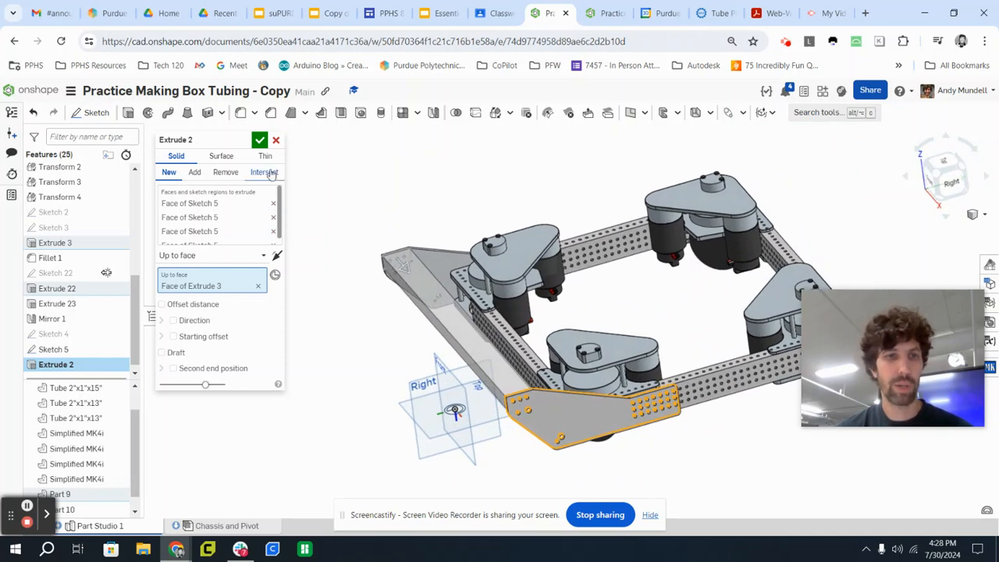
pyautogui.click(261, 141)
# Hide all other parts so only the new solid bar between the side plates is displayed.
pyautogui.scroll(3, 421, 361)
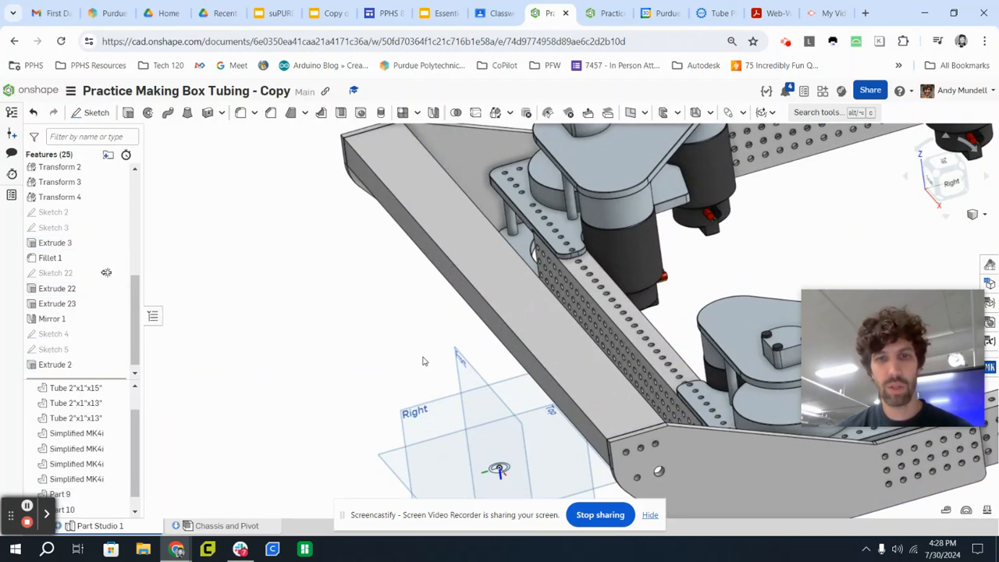
pyautogui.scroll(-3, 427, 357)
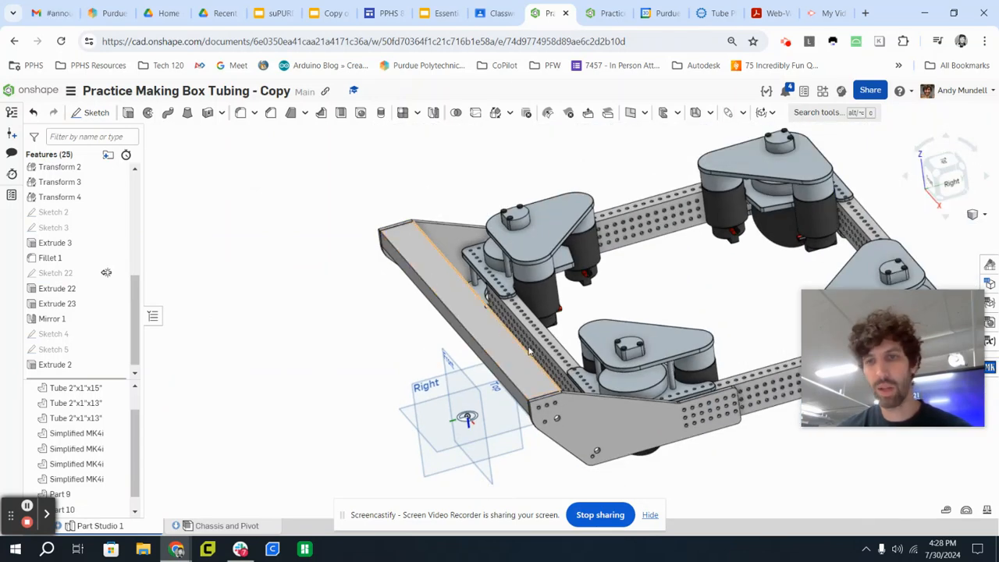
pyautogui.rightClick(475, 307)
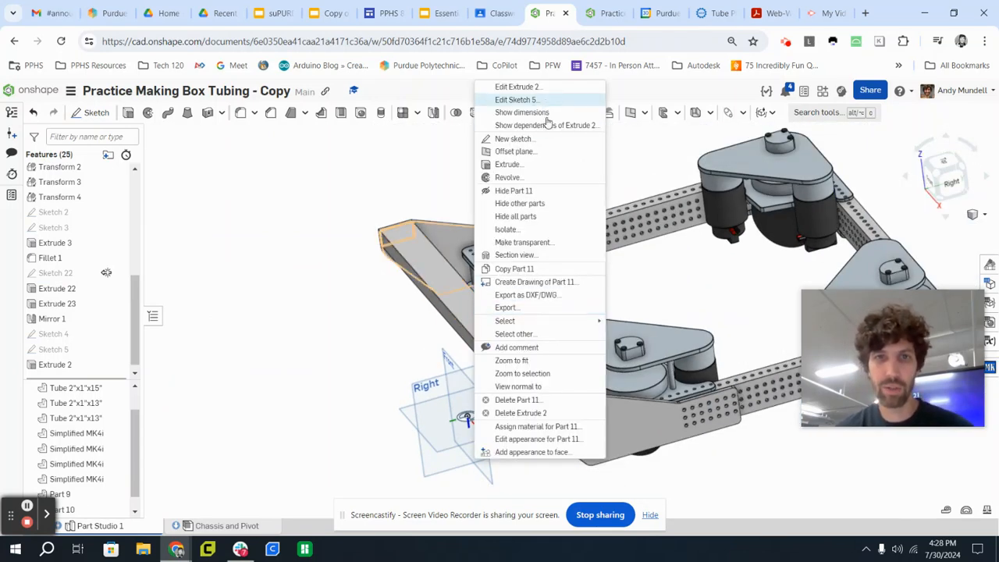
pyautogui.click(552, 203)
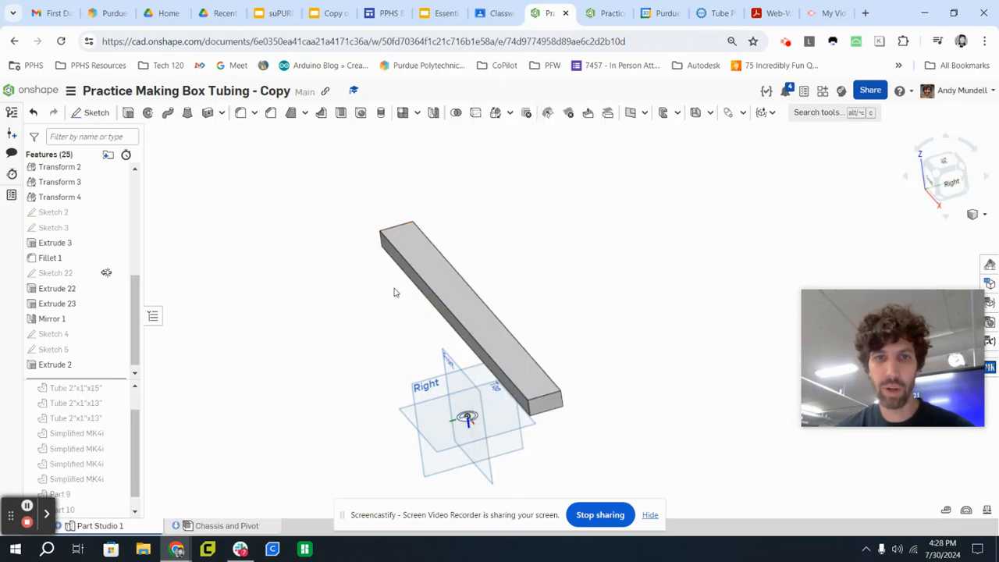
pyautogui.moveTo(363, 340); pyautogui.dragTo(382, 335, button='right')
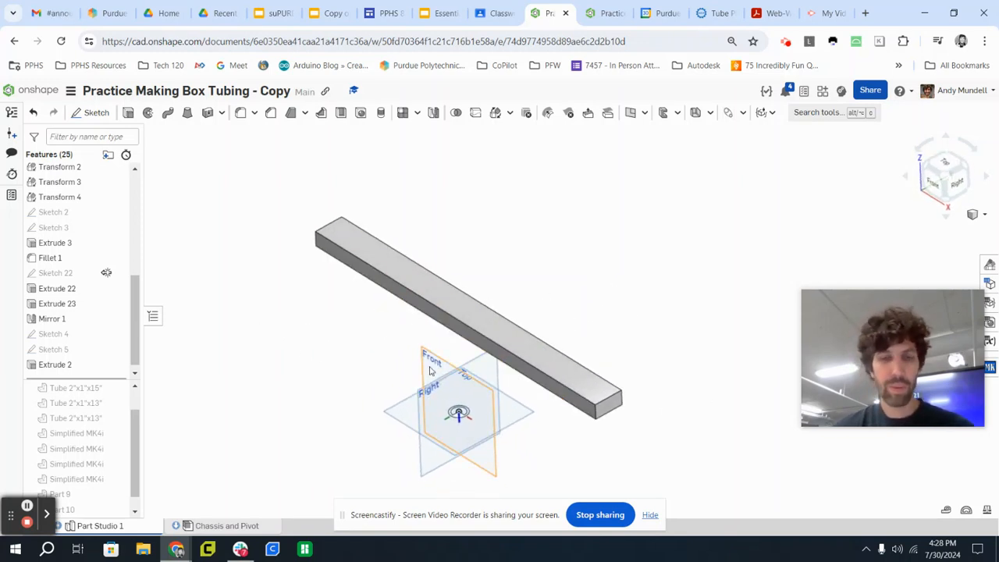
pyautogui.scroll(3, 499, 378)
pyautogui.scroll(-2, 702, 344)
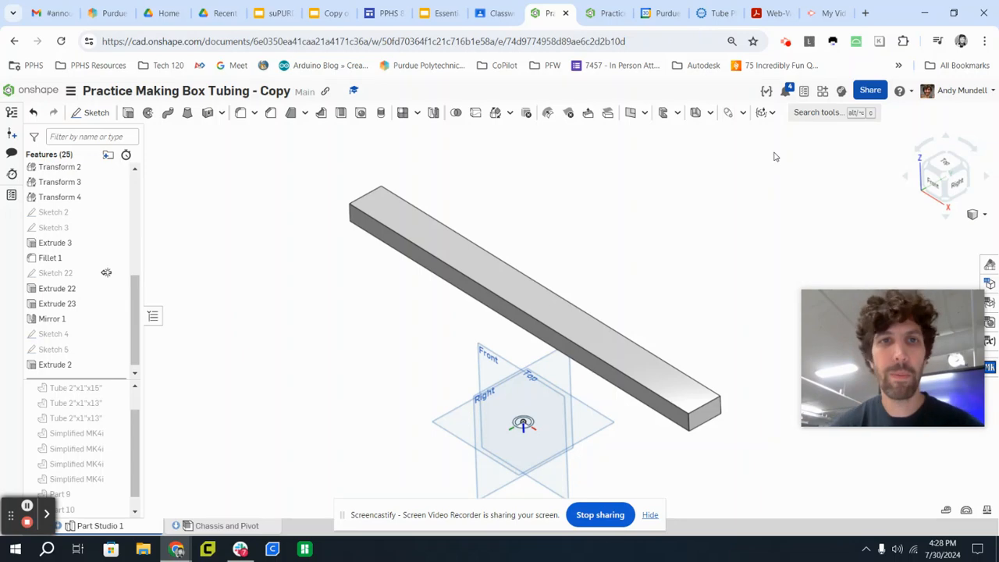
# Switch to Google Classroom and open Julia's Featurescripts from the "Using a 2D sketch to make a box tube part" assignment.
pyautogui.click(494, 17)
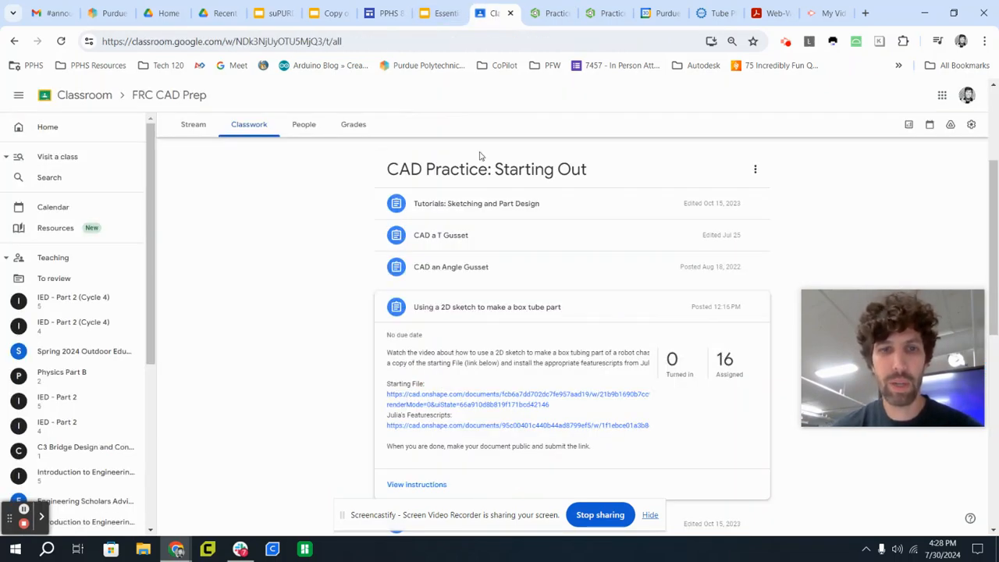
pyautogui.click(419, 426)
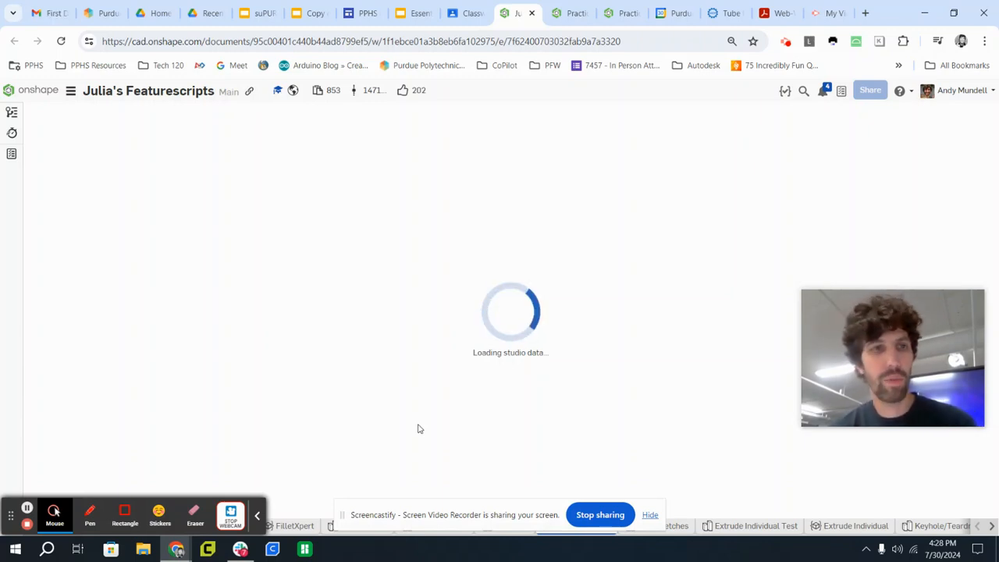
pyautogui.click(649, 515)
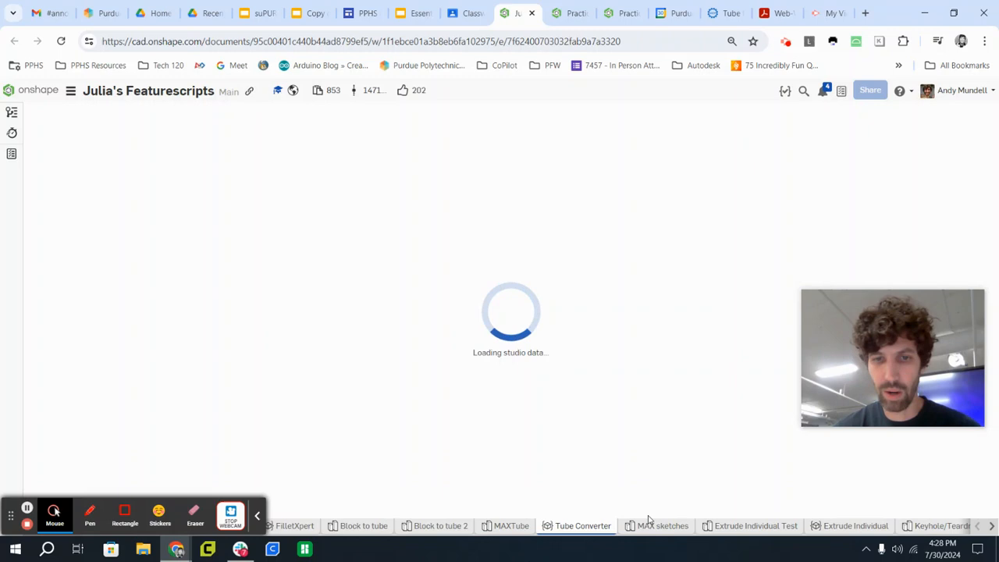
pyautogui.click(259, 515)
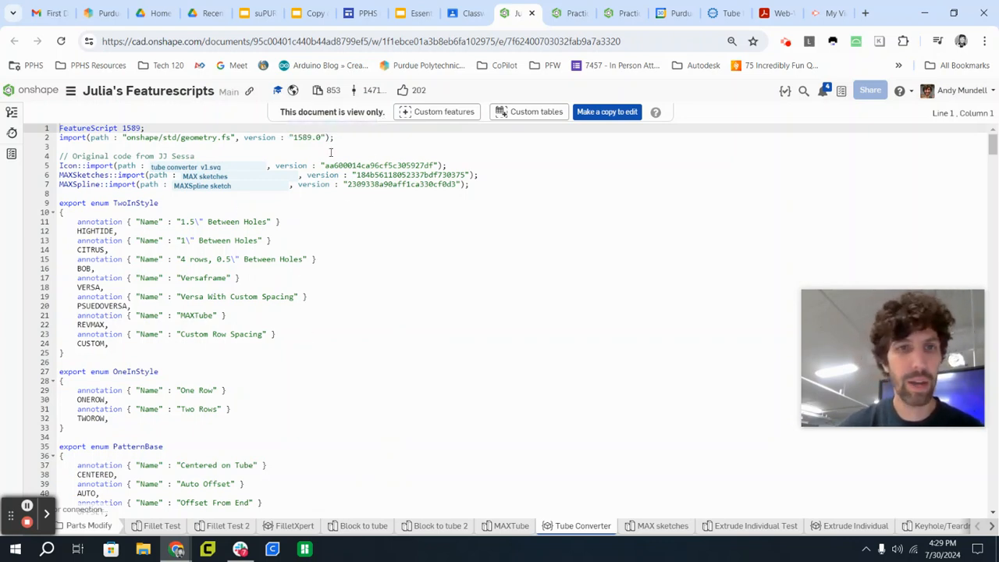
# Add the Tube Converter custom feature from Julia's Featurescripts to the toolbar, adding it again if it gets removed.
pyautogui.click(407, 113)
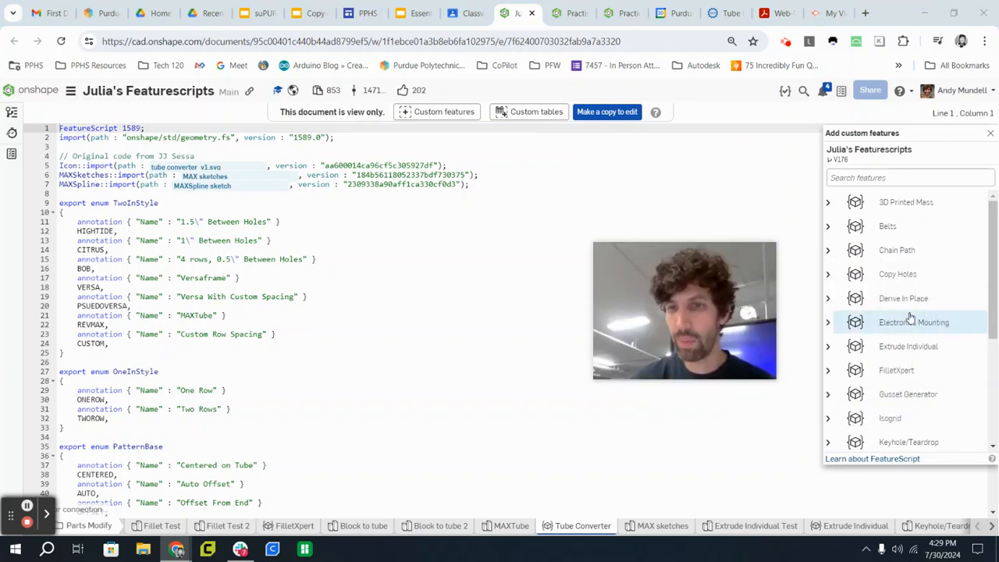
pyautogui.scroll(-3, 910, 316)
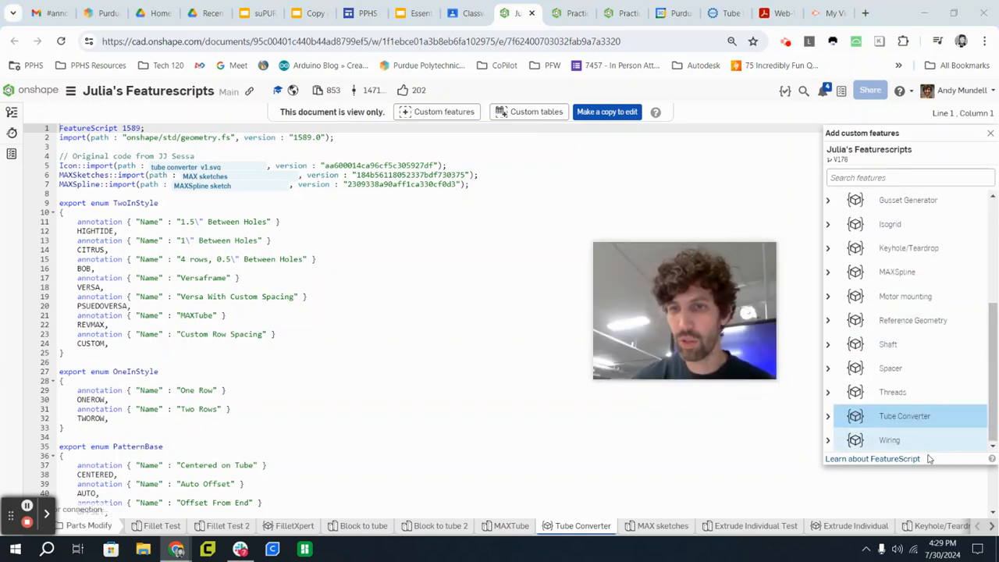
pyautogui.click(828, 419)
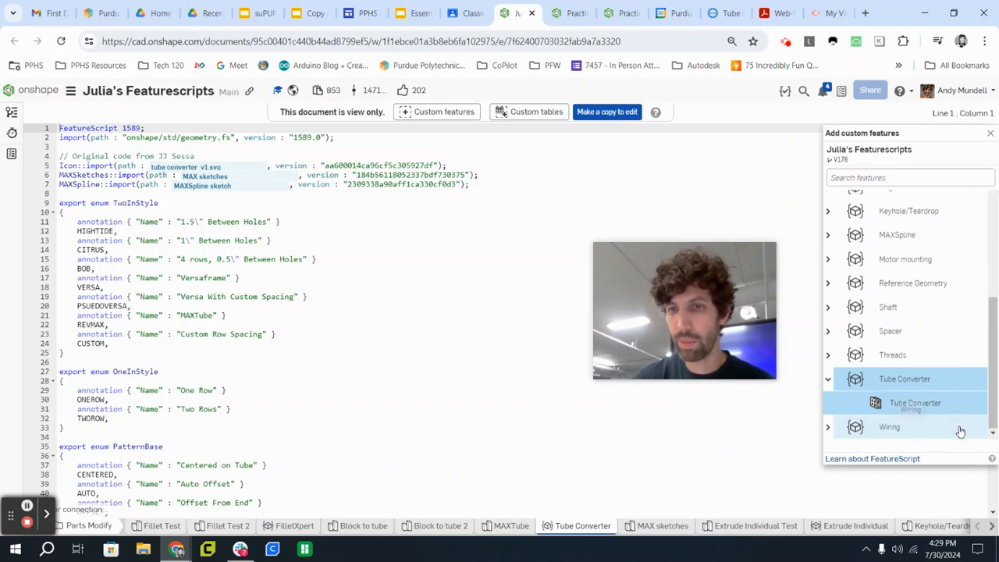
pyautogui.click(926, 419)
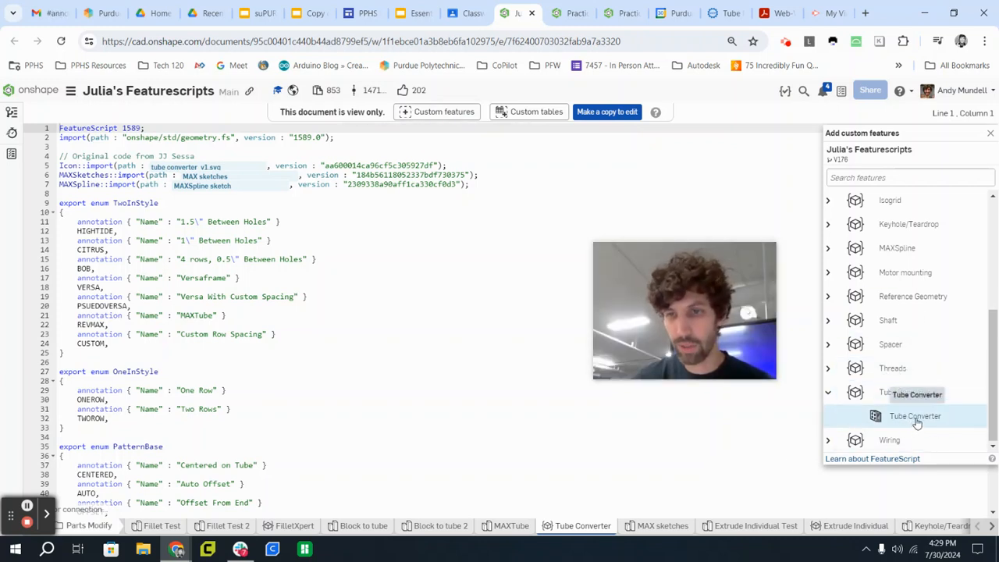
pyautogui.click(915, 418)
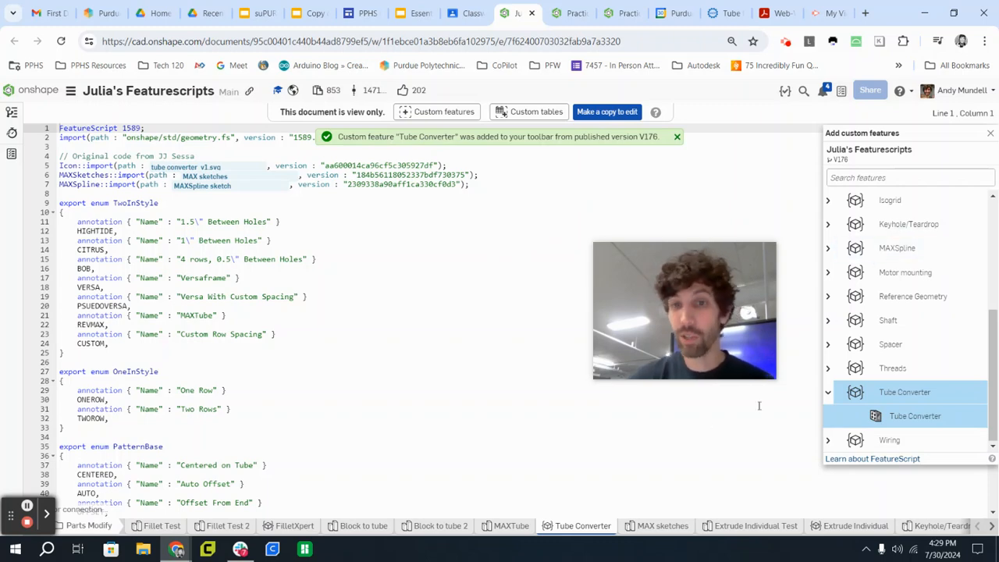
# Return to the Practice Making Box Tubing - Copy document and apply Tube Converter to the solid bar.
pyautogui.click(569, 14)
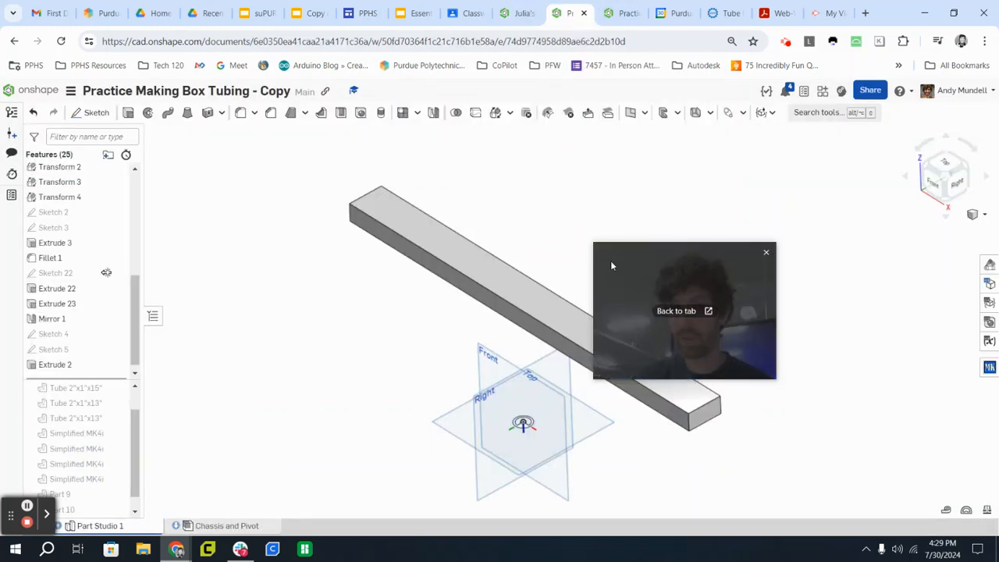
pyautogui.moveTo(611, 260); pyautogui.dragTo(824, 325)
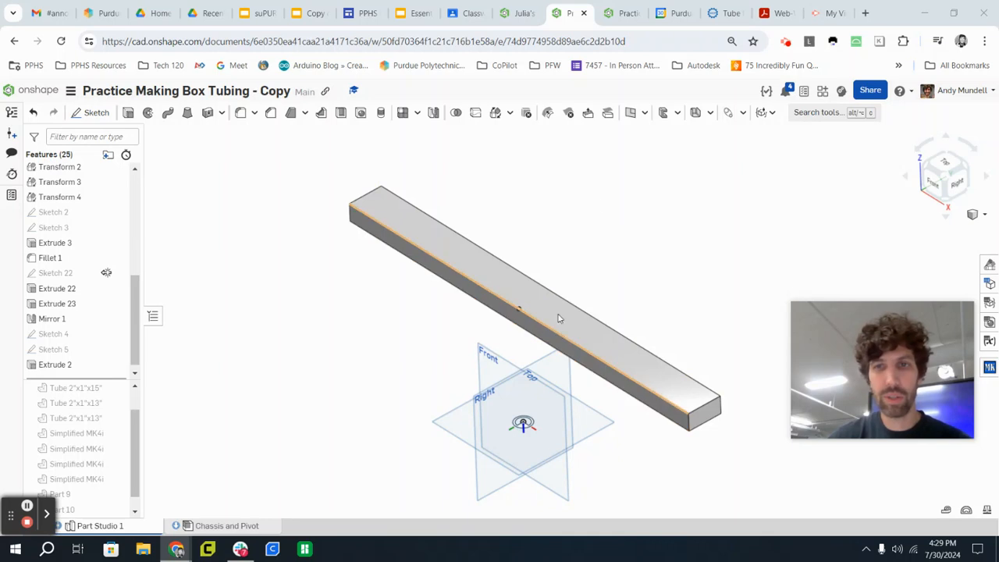
pyautogui.click(743, 111)
pyautogui.scroll(-3, 750, 359)
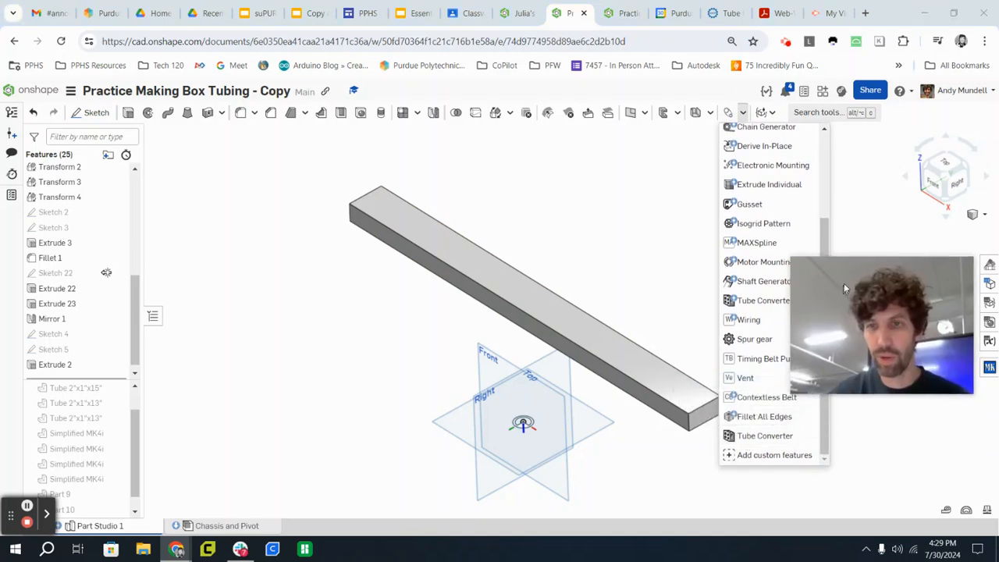
pyautogui.click(774, 437)
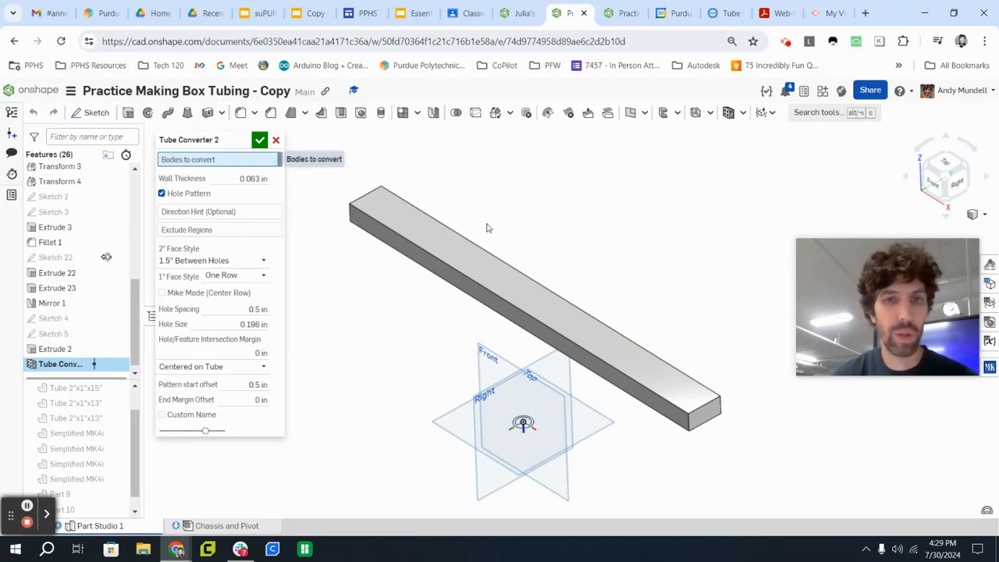
pyautogui.click(465, 259)
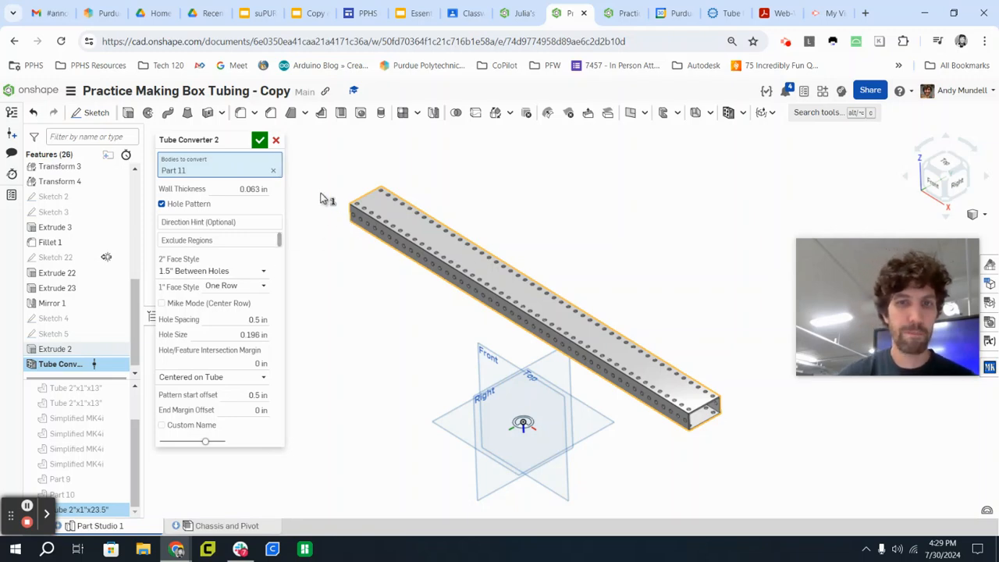
# Set the tube's wall thickness to 1/8 in.
pyautogui.scroll(3, 734, 414)
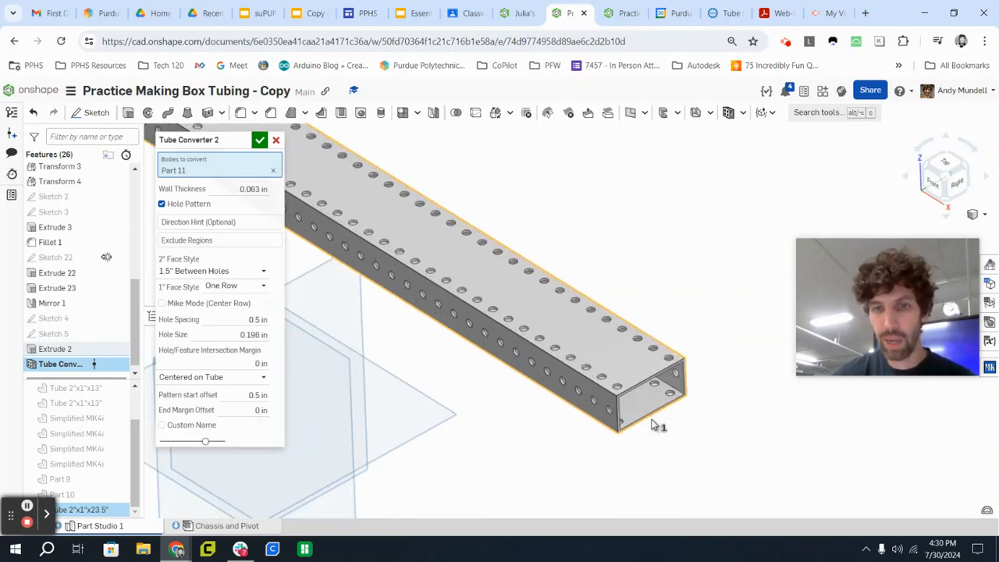
pyautogui.scroll(3, 658, 422)
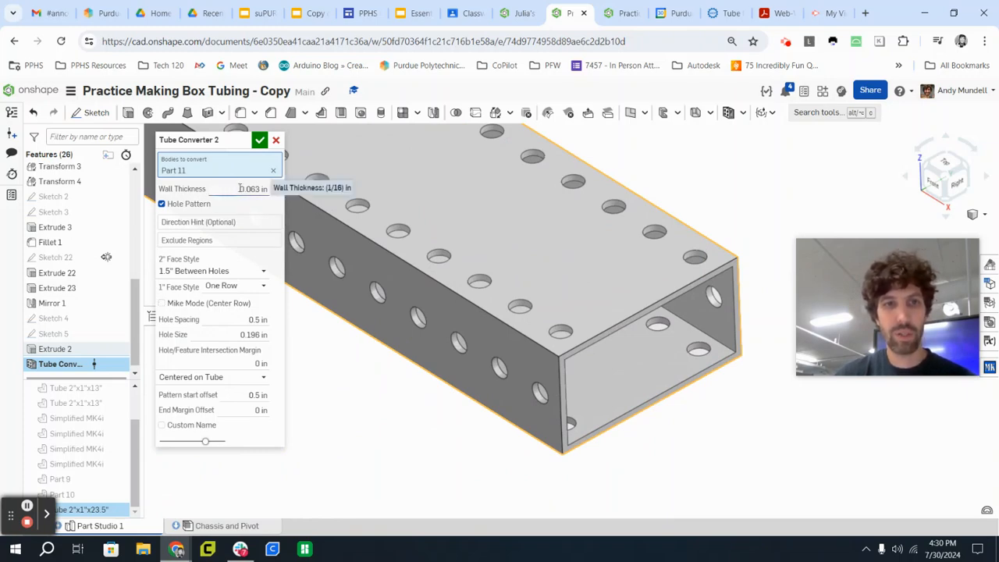
pyautogui.click(240, 189)
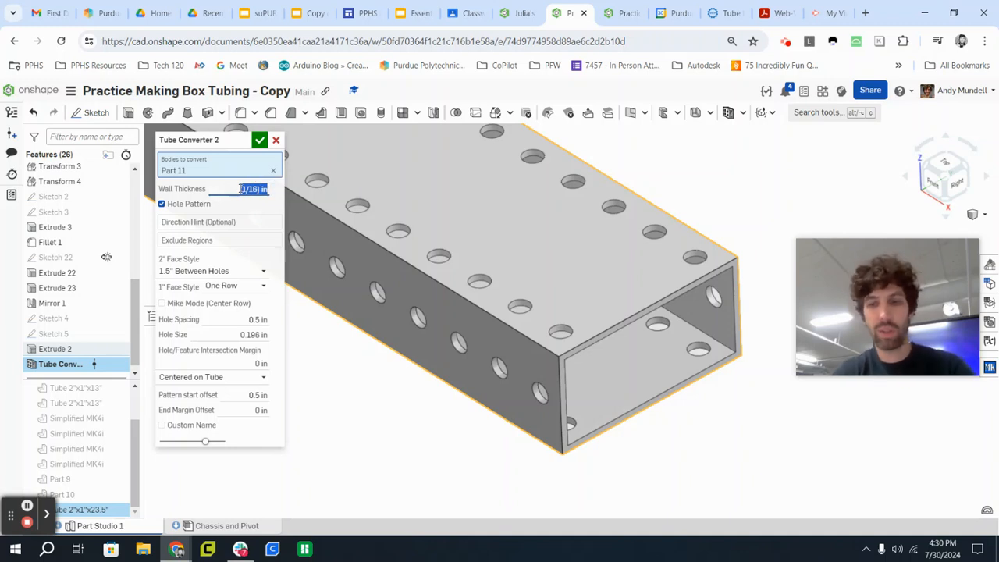
pyautogui.write('1/8')
pyautogui.press('Return')
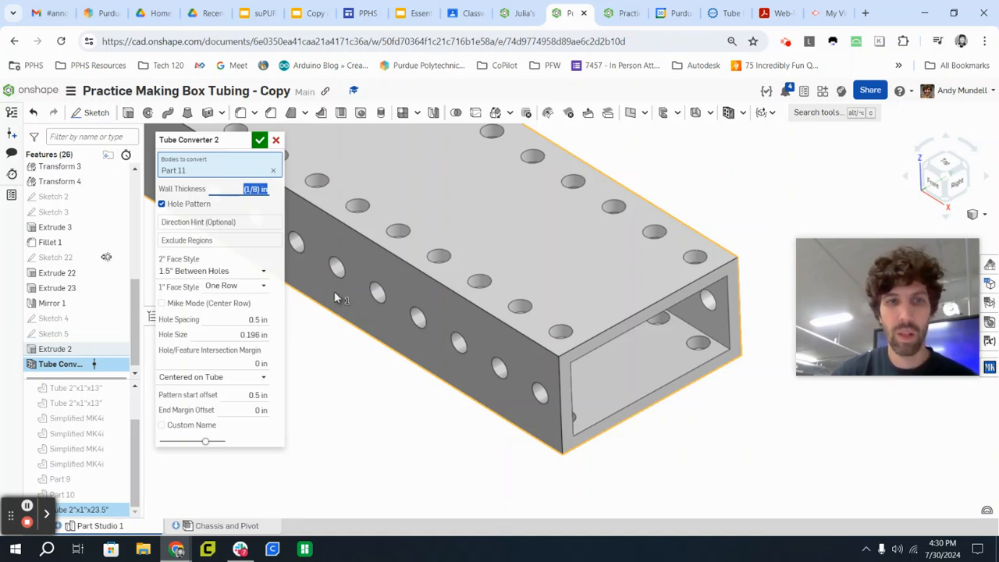
# Turn the tube's hole pattern off and back on to compare the plain and perforated versions.
pyautogui.click(162, 204)
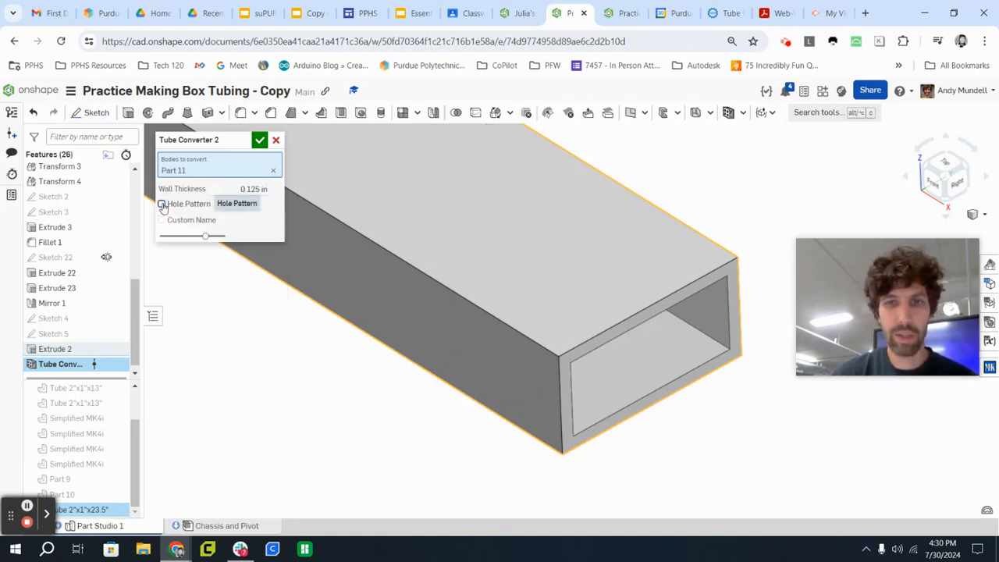
pyautogui.click(162, 205)
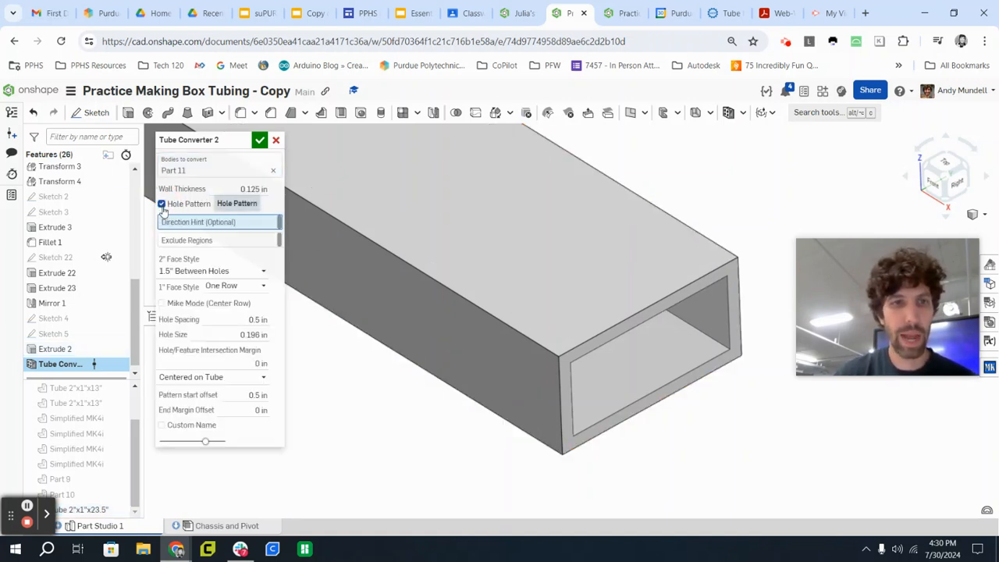
pyautogui.scroll(-2, 416, 229)
pyautogui.moveTo(413, 229); pyautogui.dragTo(482, 250, button='middle')
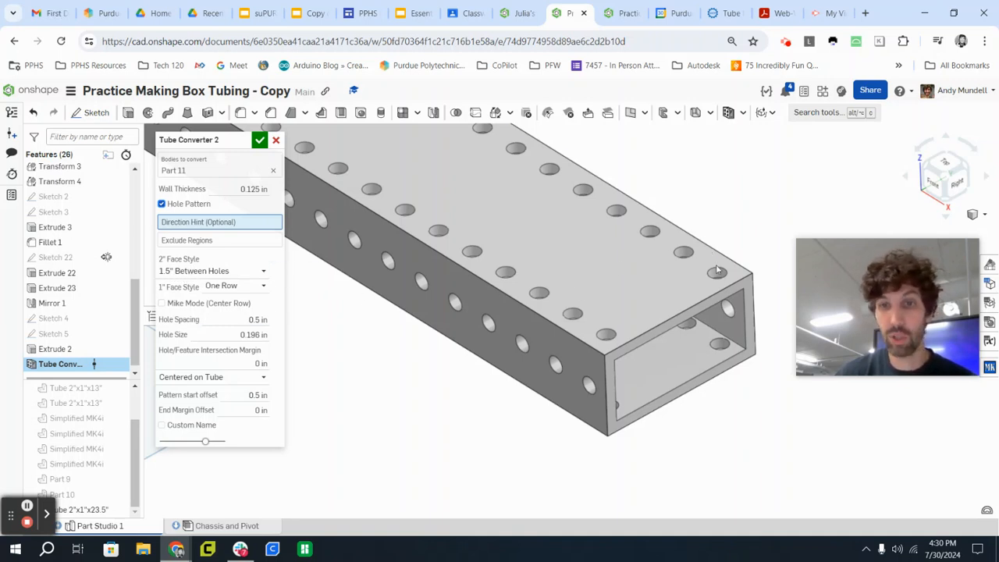
# Set the 2" face style to 1" Between Holes and enable Mike Mode to add a center row.
pyautogui.click(197, 270)
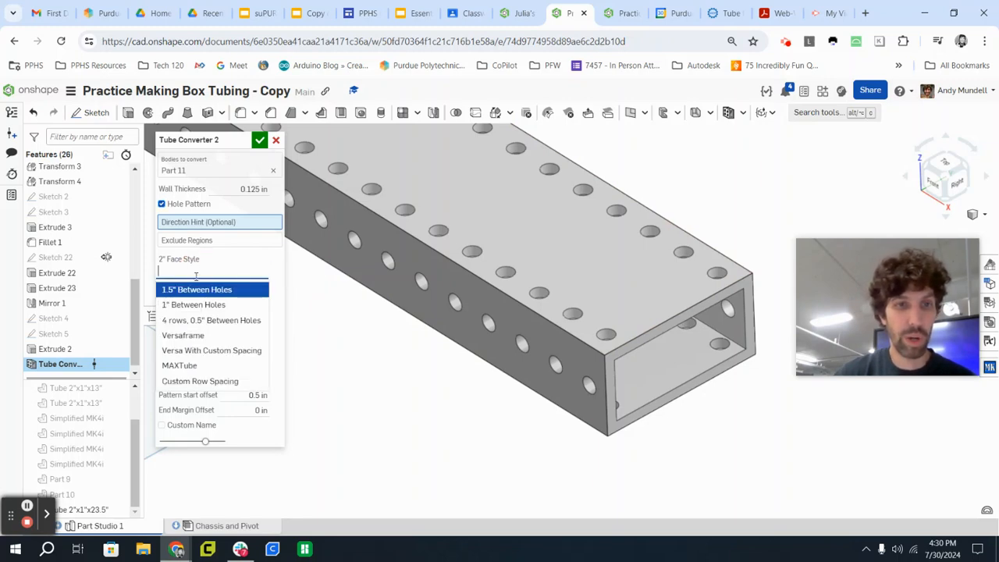
pyautogui.click(191, 303)
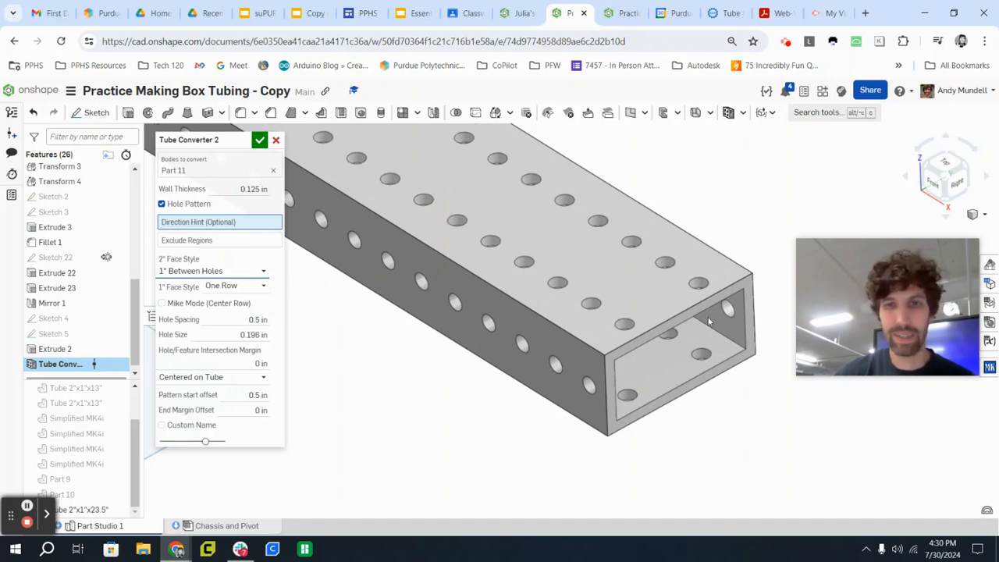
pyautogui.click(161, 303)
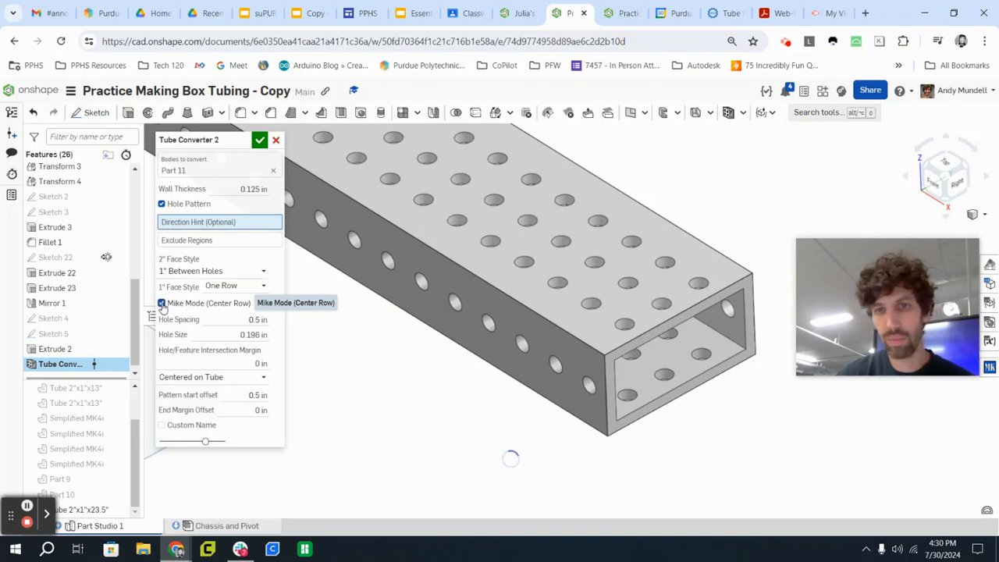
pyautogui.scroll(-3, 514, 366)
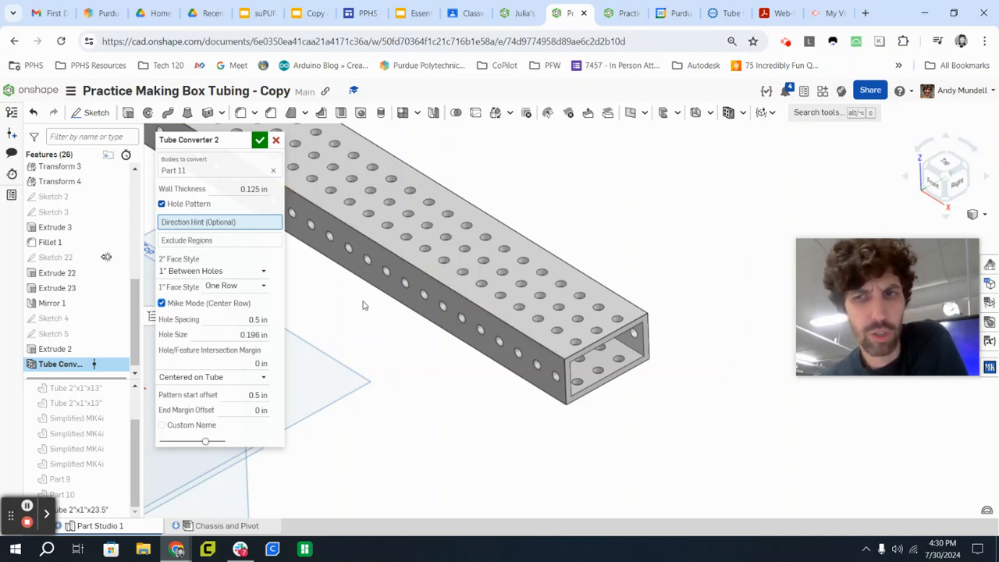
pyautogui.scroll(5, 401, 312)
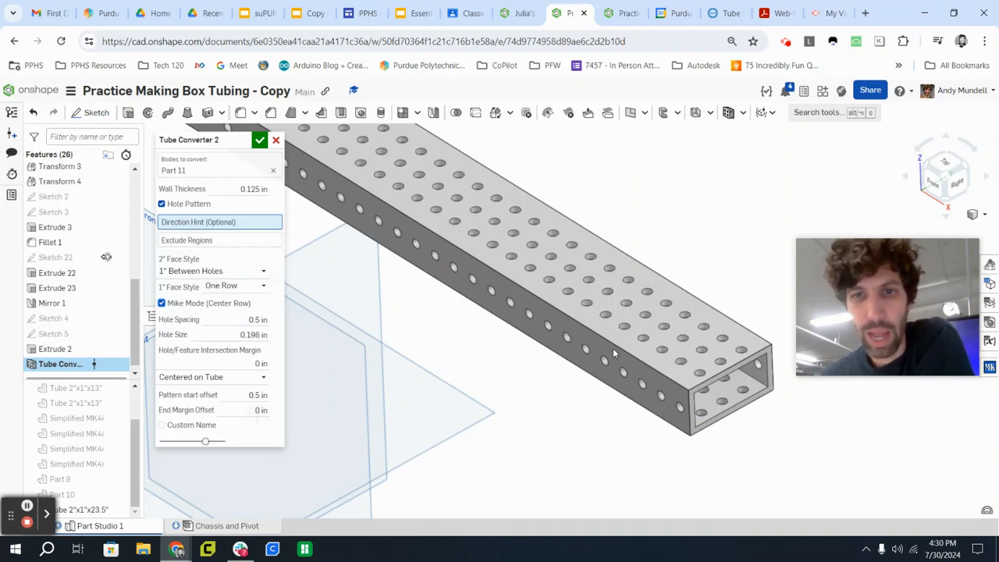
# Set the pattern's hole size to 5 mm after trying 0.201 in.
pyautogui.click(239, 334)
pyautogui.write('0.201')
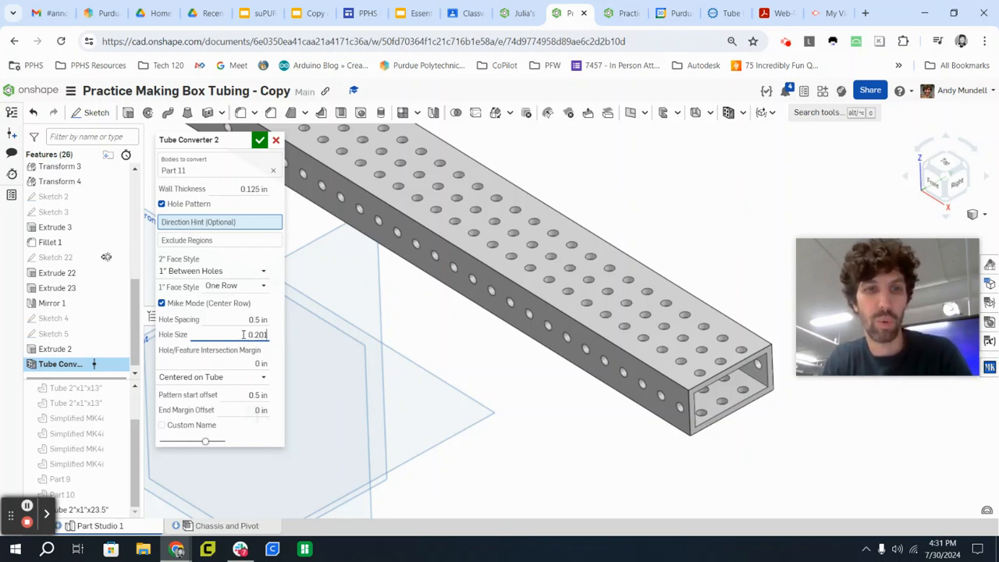
pyautogui.press('Return')
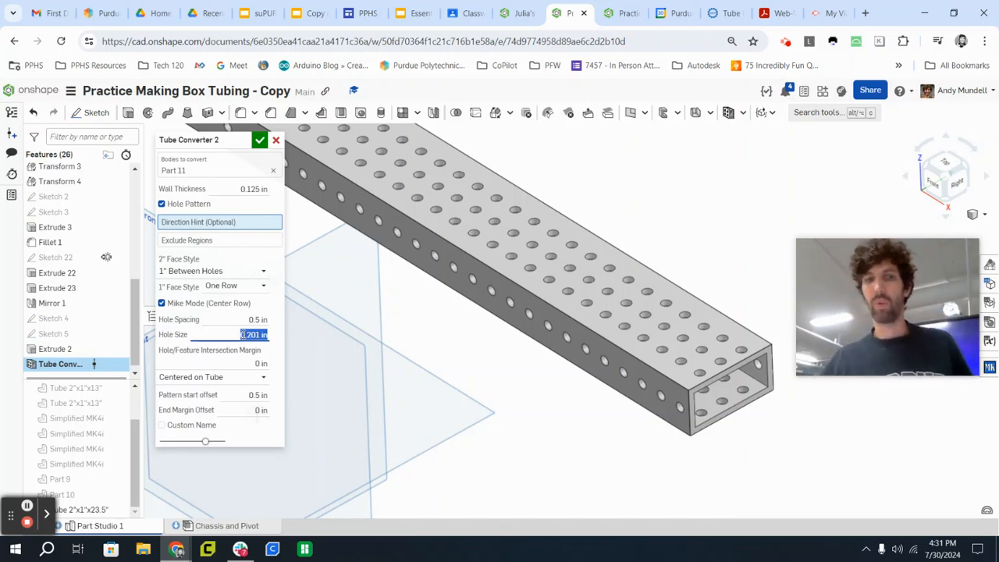
pyautogui.write('5 mm')
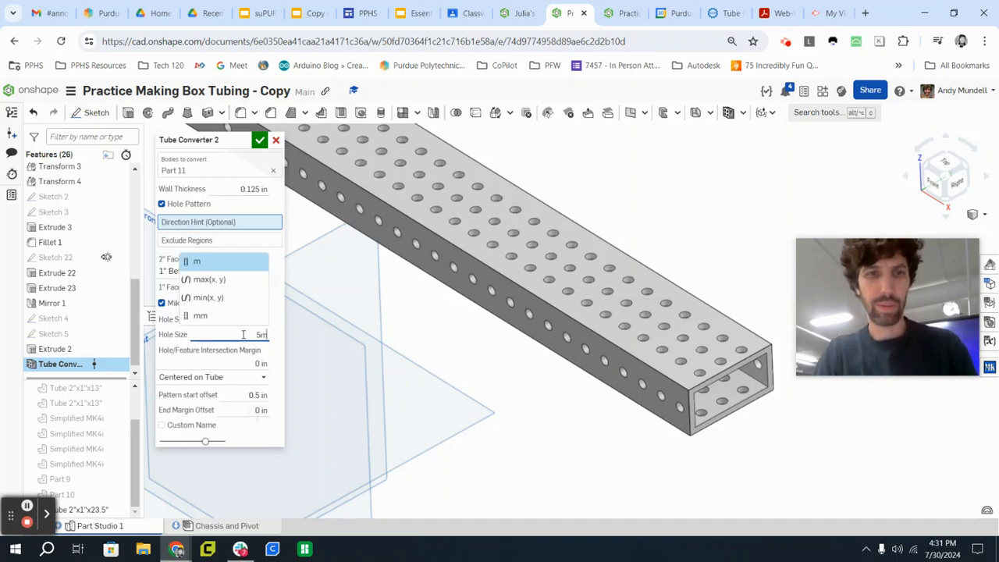
pyautogui.press('Return')
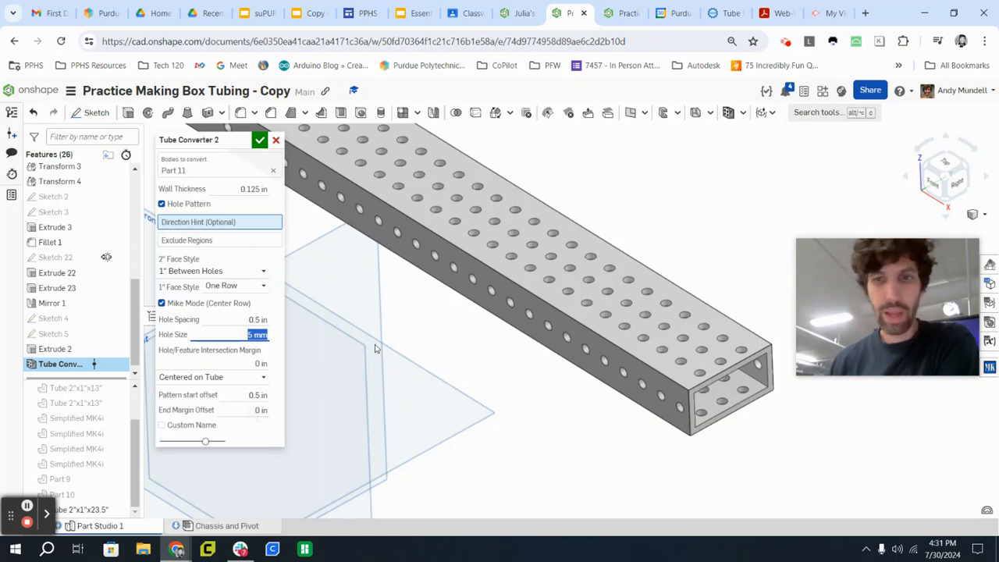
# Examine the tube from above, checking the hole layout near its end and around the middle.
pyautogui.scroll(-3, 433, 273)
pyautogui.moveTo(429, 257); pyautogui.dragTo(451, 282, button='right')
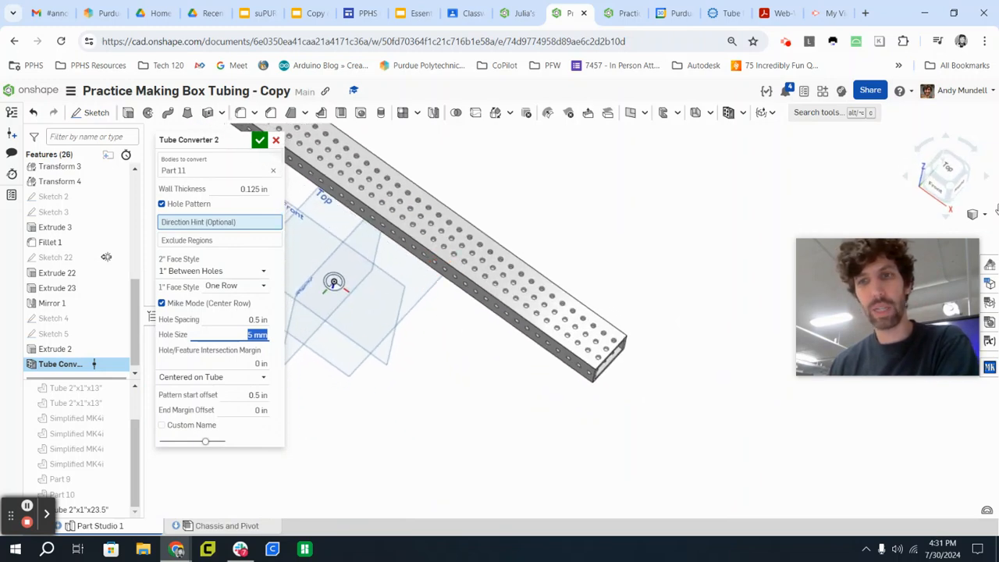
pyautogui.click(942, 175)
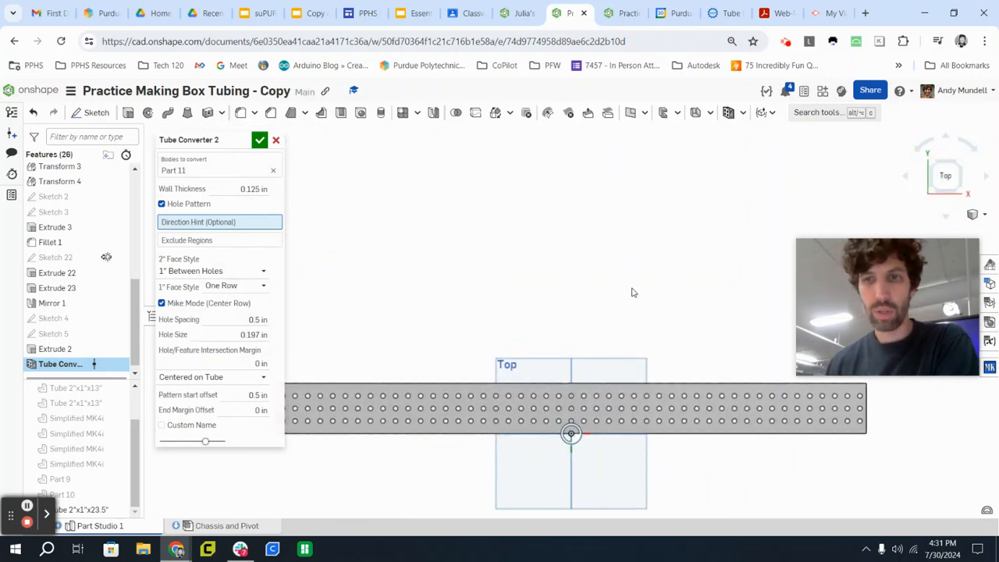
pyautogui.scroll(5, 383, 393)
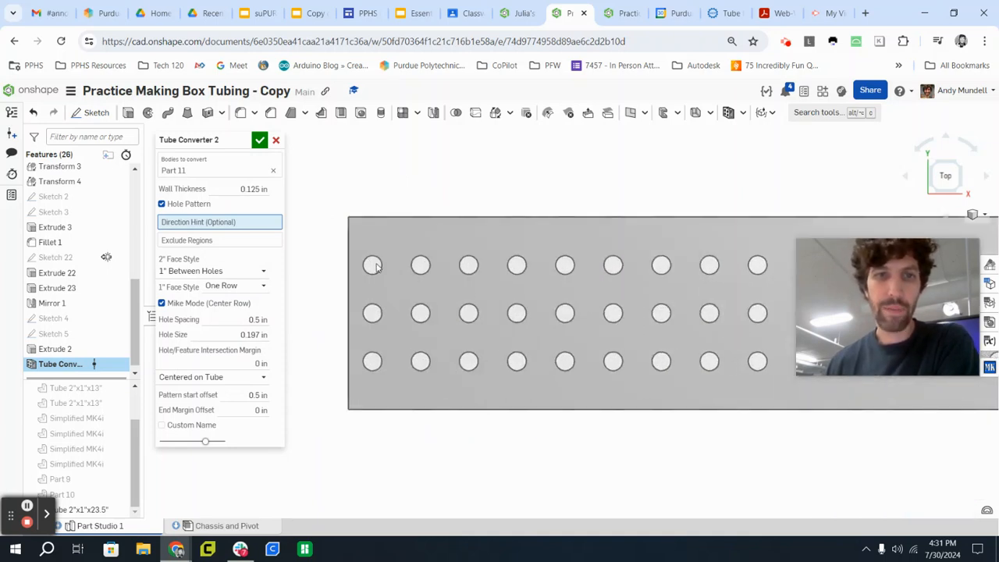
pyautogui.click(372, 265)
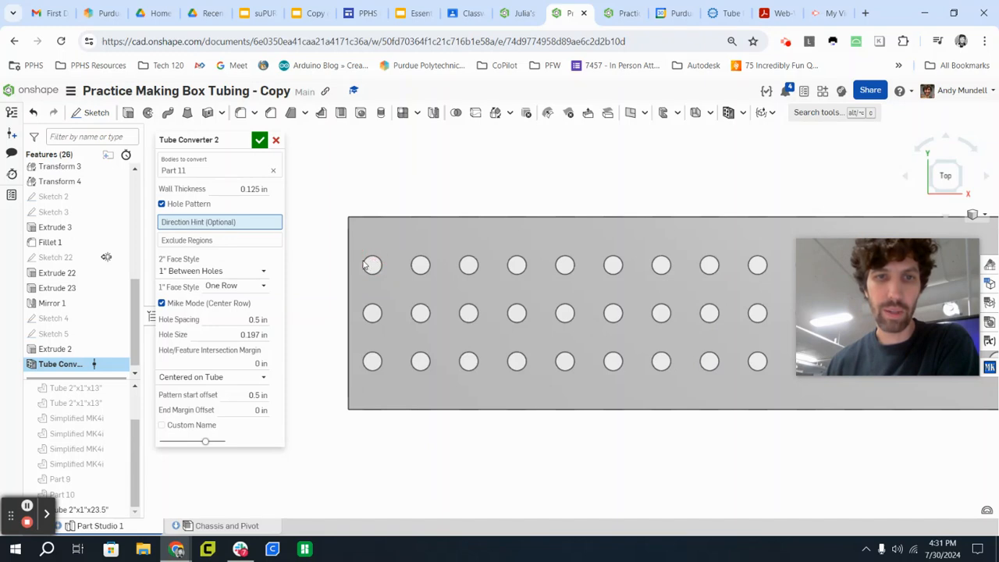
pyautogui.click(367, 266)
pyautogui.click(376, 273)
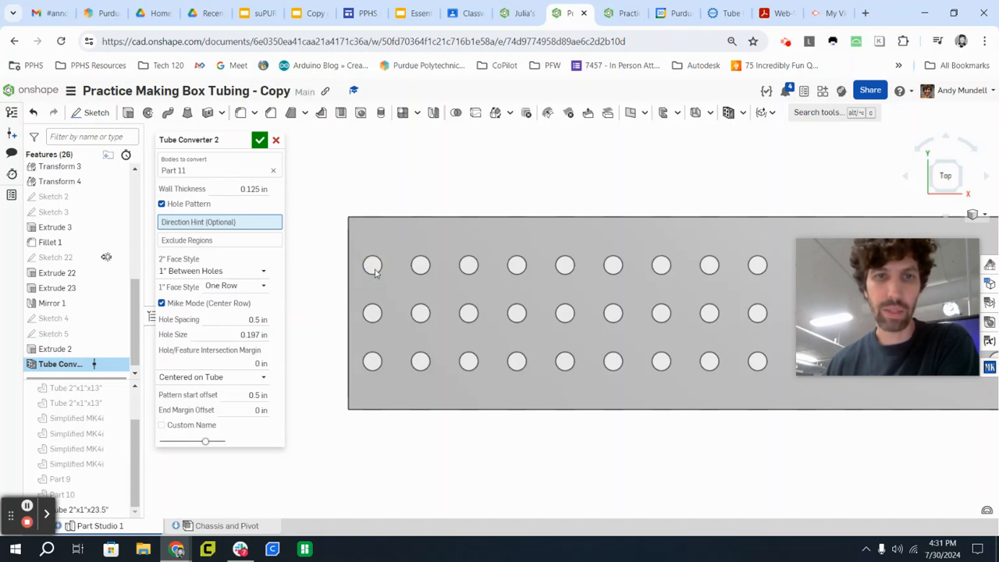
pyautogui.scroll(-1, 361, 300)
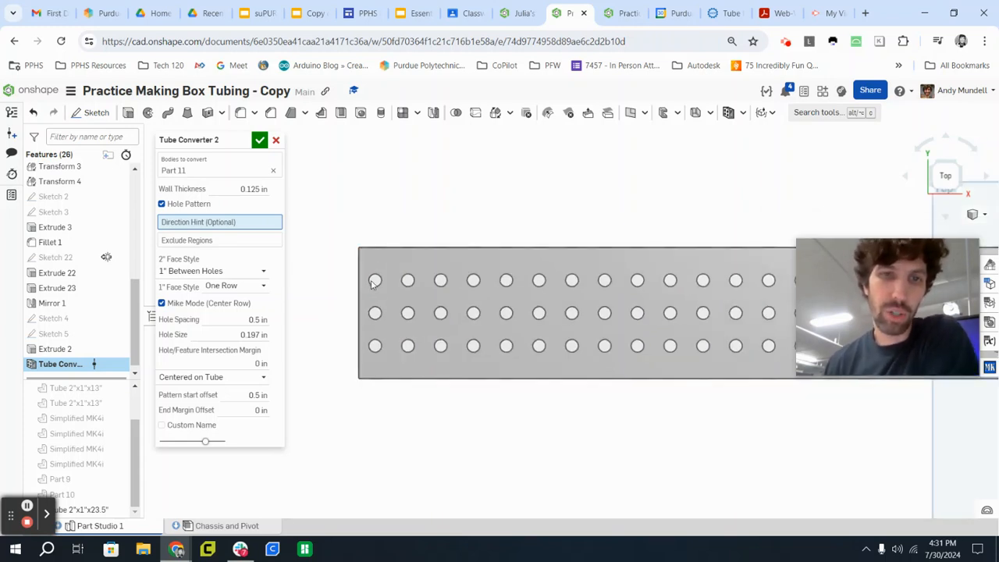
pyautogui.scroll(-2, 668, 403)
pyautogui.moveTo(745, 435); pyautogui.dragTo(595, 363, button='middle')
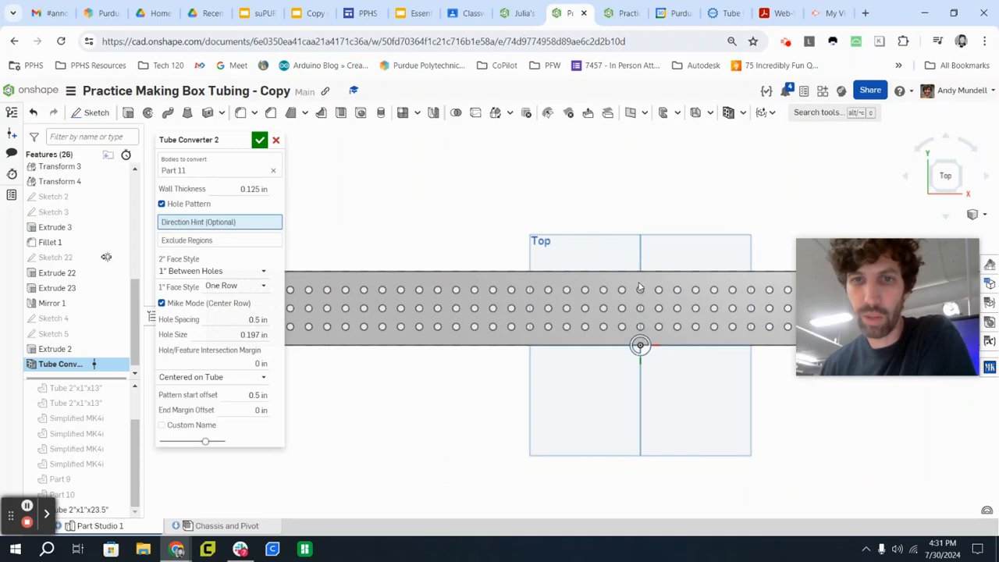
pyautogui.moveTo(559, 395); pyautogui.dragTo(678, 386, button='middle')
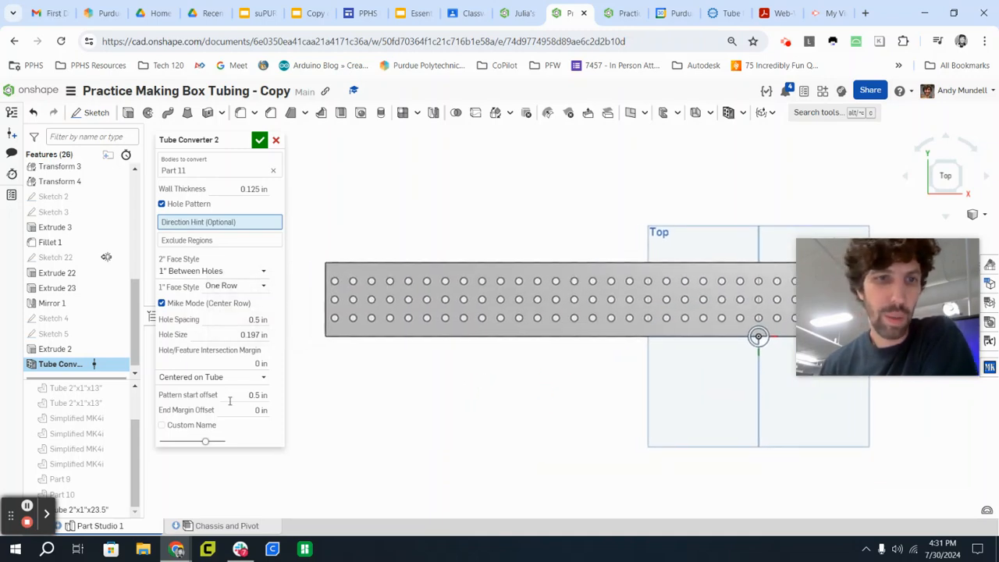
# Base the hole pattern on Offset From End, using the tube's end face as the fixed face.
pyautogui.click(188, 378)
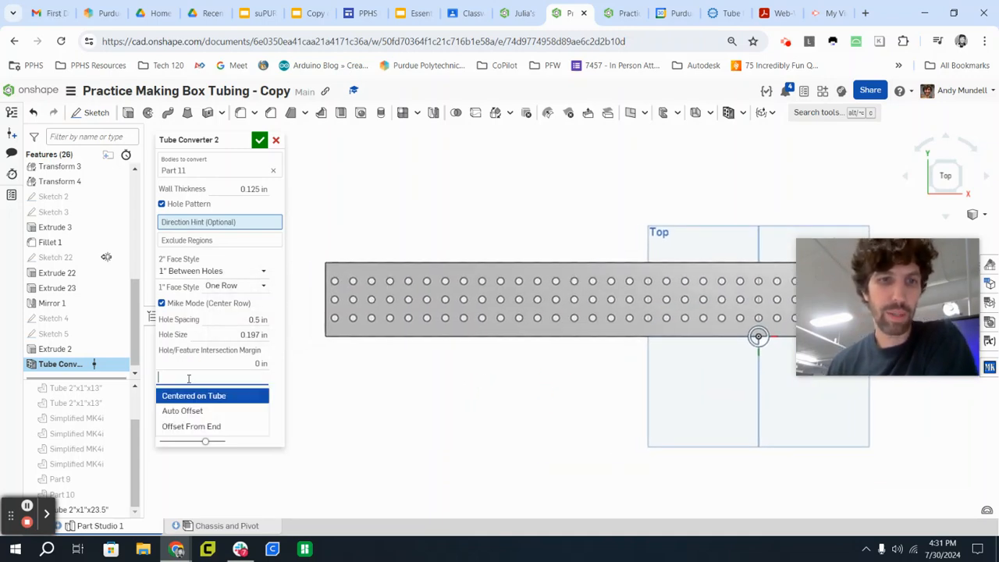
pyautogui.click(193, 427)
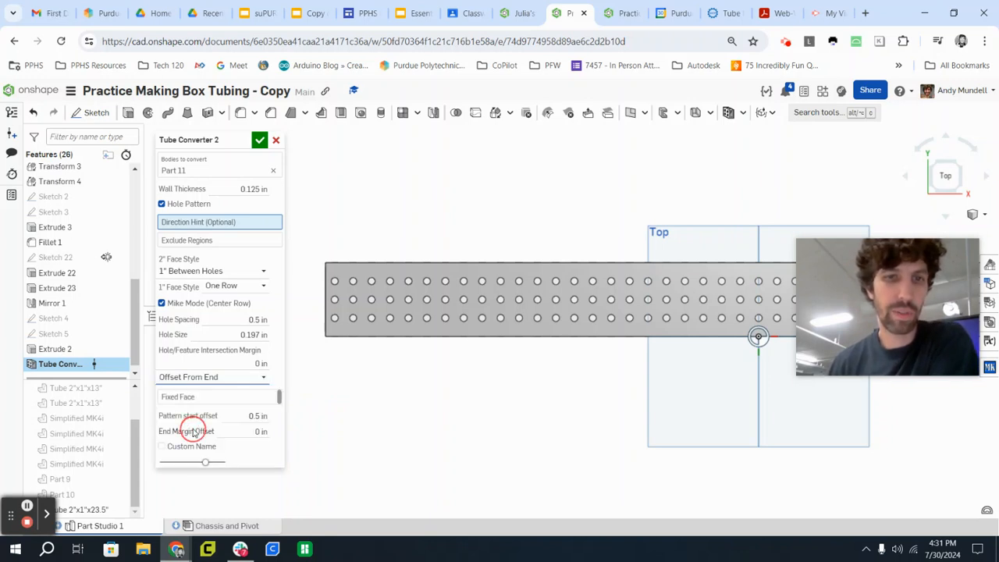
pyautogui.click(243, 417)
pyautogui.moveTo(324, 415); pyautogui.dragTo(385, 407, button='right')
pyautogui.click(194, 398)
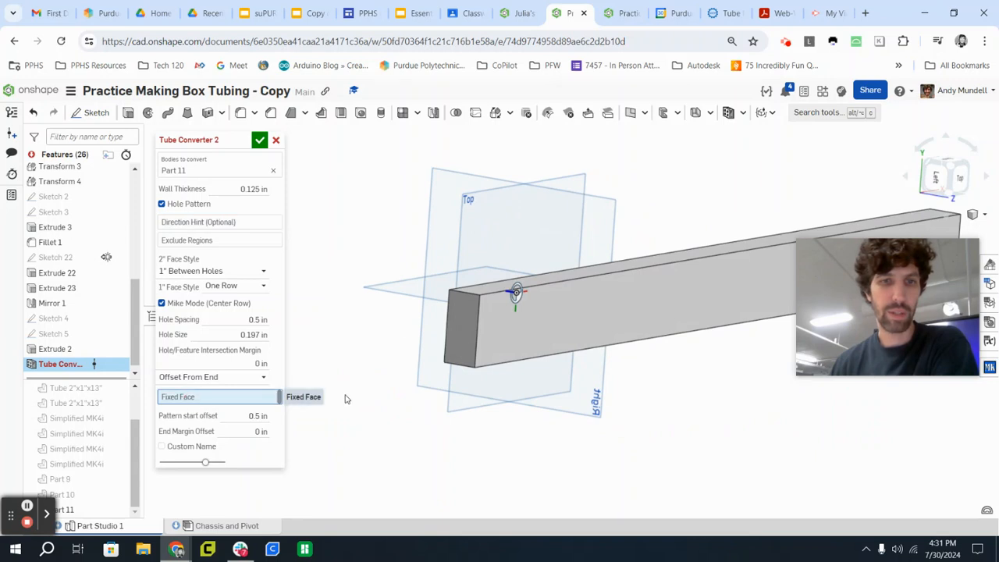
pyautogui.click(464, 332)
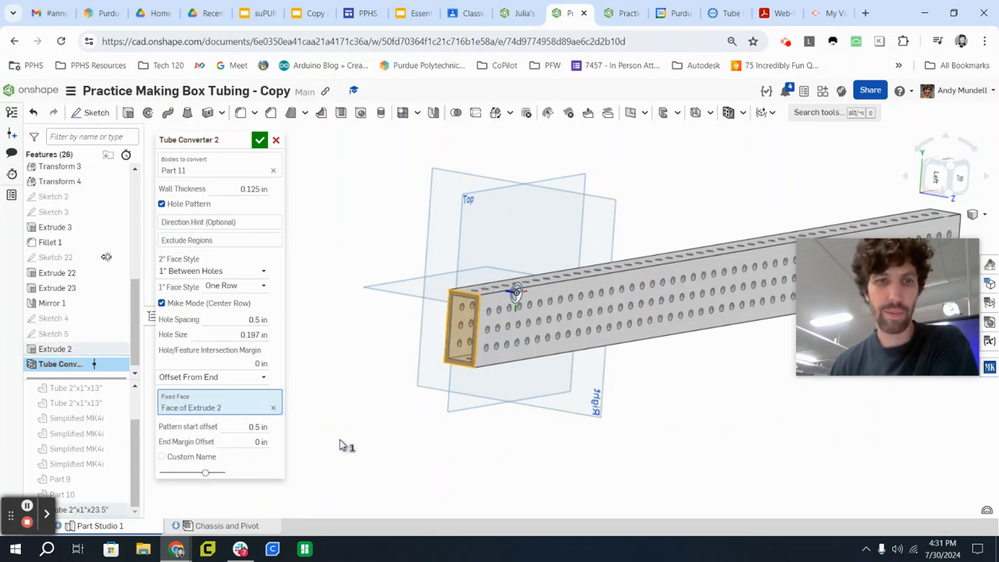
# Examine the hole placement at both ends of the tube, comparing the fixed end with the opposite one.
pyautogui.moveTo(423, 439); pyautogui.dragTo(381, 421, button='right')
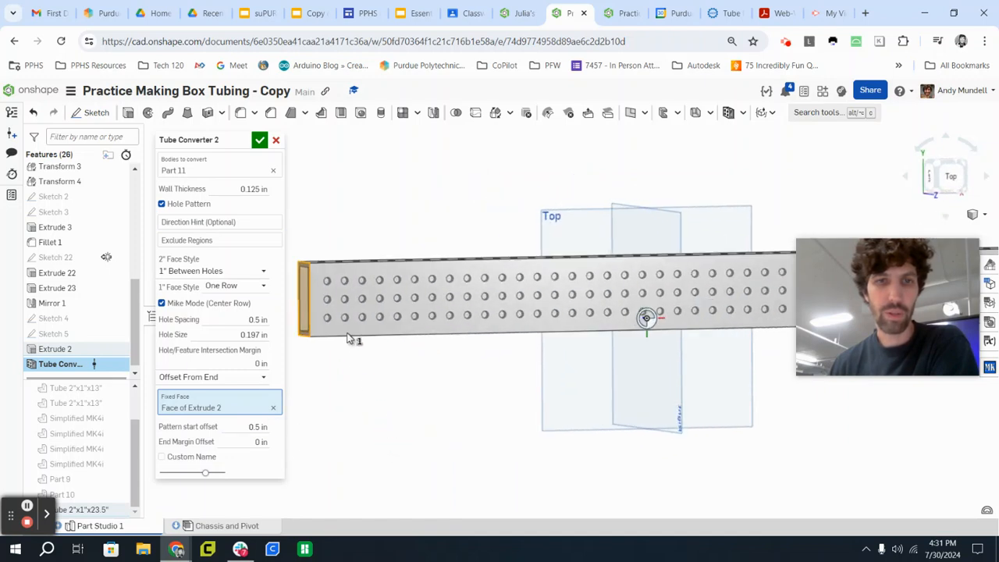
pyautogui.scroll(4, 303, 287)
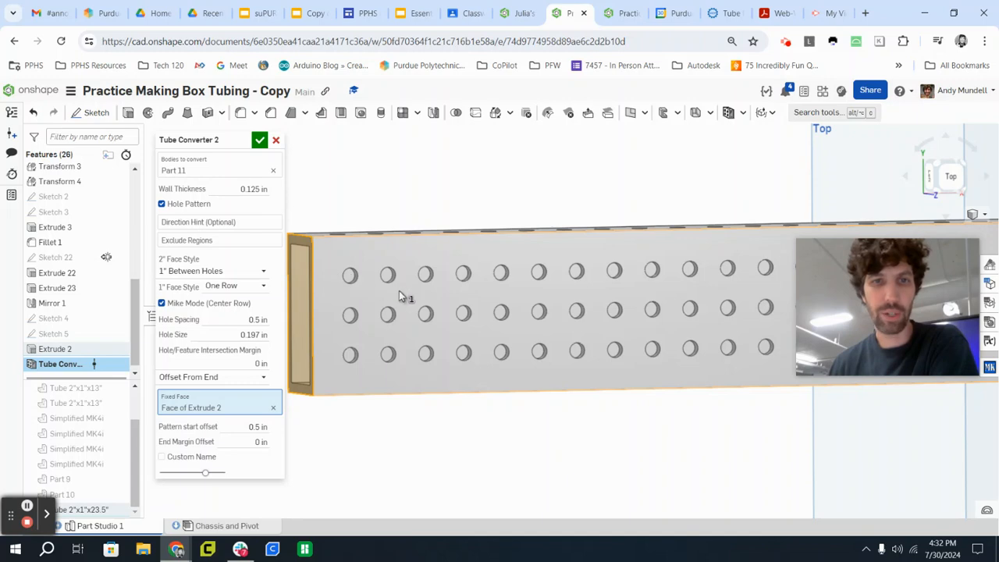
pyautogui.scroll(-5, 625, 328)
pyautogui.moveTo(706, 374)
pyautogui.mouseDown(button='middle')
pyautogui.moveTo(692, 356)
pyautogui.moveTo(557, 356)
pyautogui.mouseUp(button='middle')
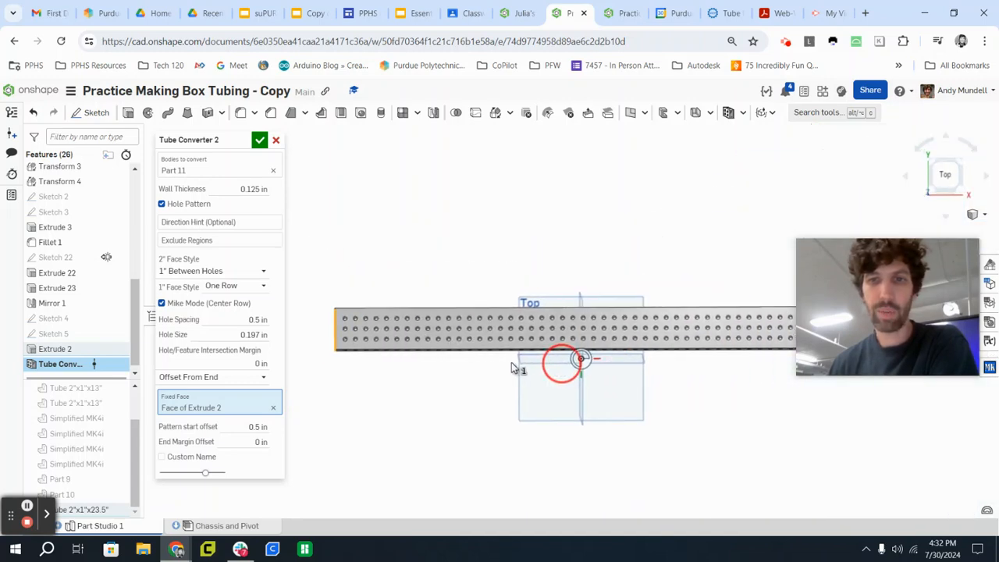
pyautogui.scroll(4, 758, 339)
pyautogui.scroll(3, 593, 316)
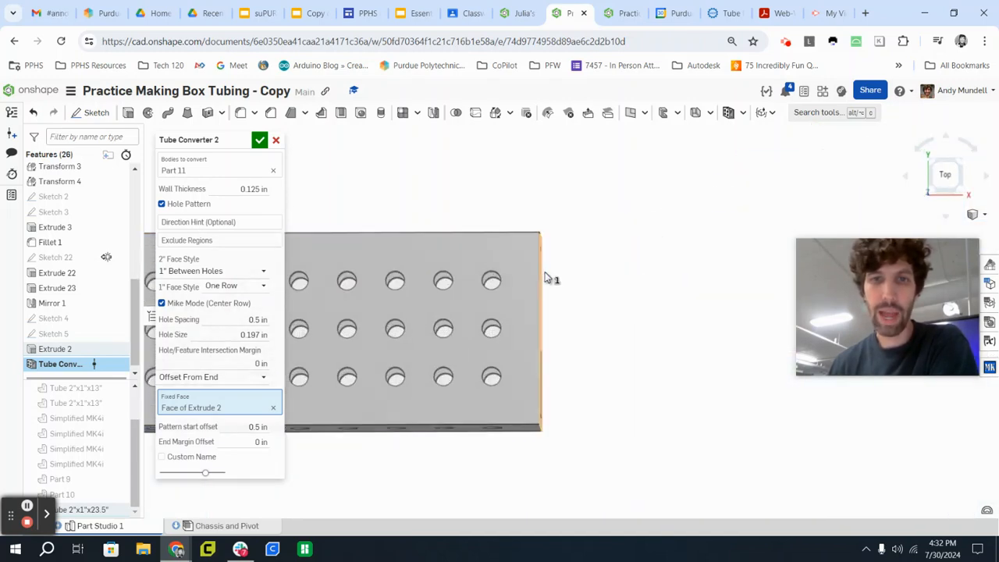
pyautogui.scroll(-3, 600, 288)
pyautogui.scroll(-5, 636, 312)
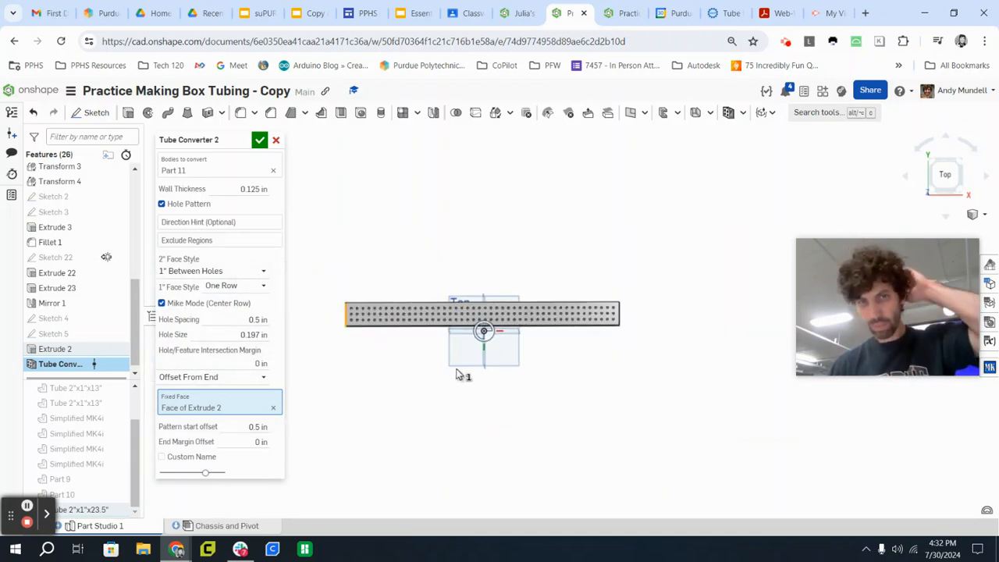
pyautogui.scroll(2, 444, 341)
pyautogui.moveTo(437, 345)
pyautogui.mouseDown(button='right')
pyautogui.moveTo(446, 339)
pyautogui.moveTo(435, 346)
pyautogui.moveTo(477, 357)
pyautogui.moveTo(469, 360)
pyautogui.moveTo(461, 232)
pyautogui.moveTo(445, 301)
pyautogui.mouseUp(button='right')
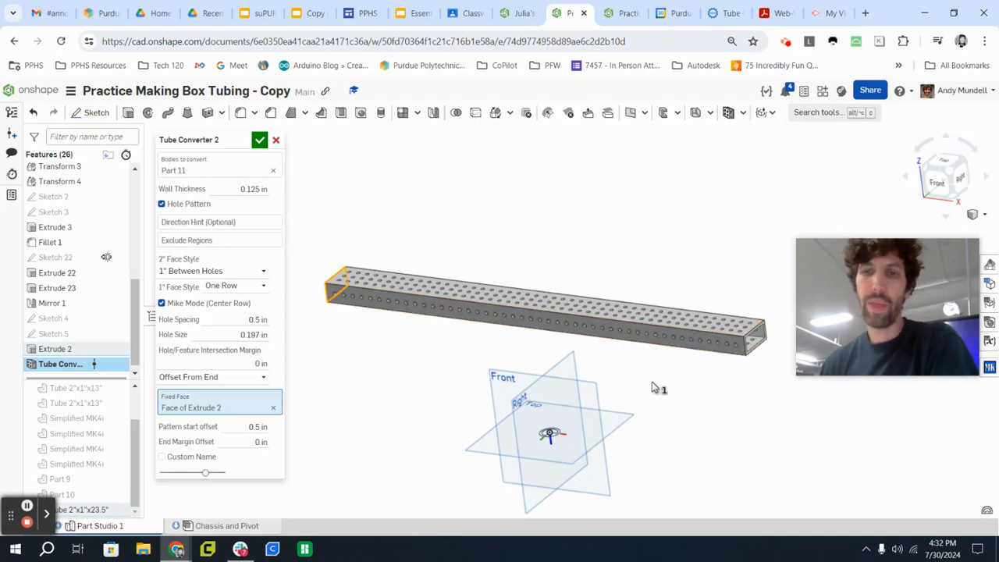
# Switch to the WestCoast Products Tube Plugs page to view the plugs, and return to the Onshape part studio.
pyautogui.click(725, 13)
pyautogui.scroll(15, 358, 322)
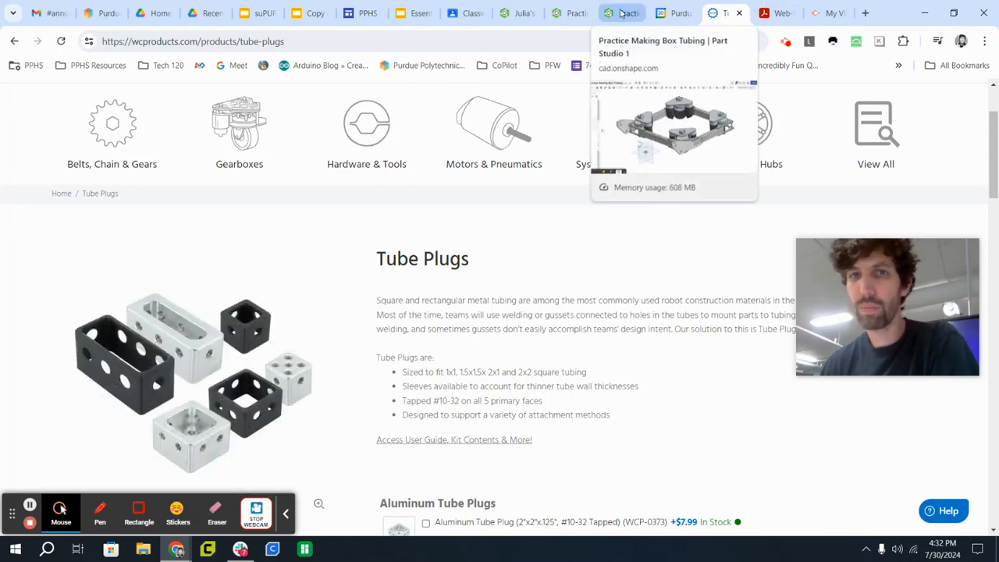
pyautogui.click(569, 13)
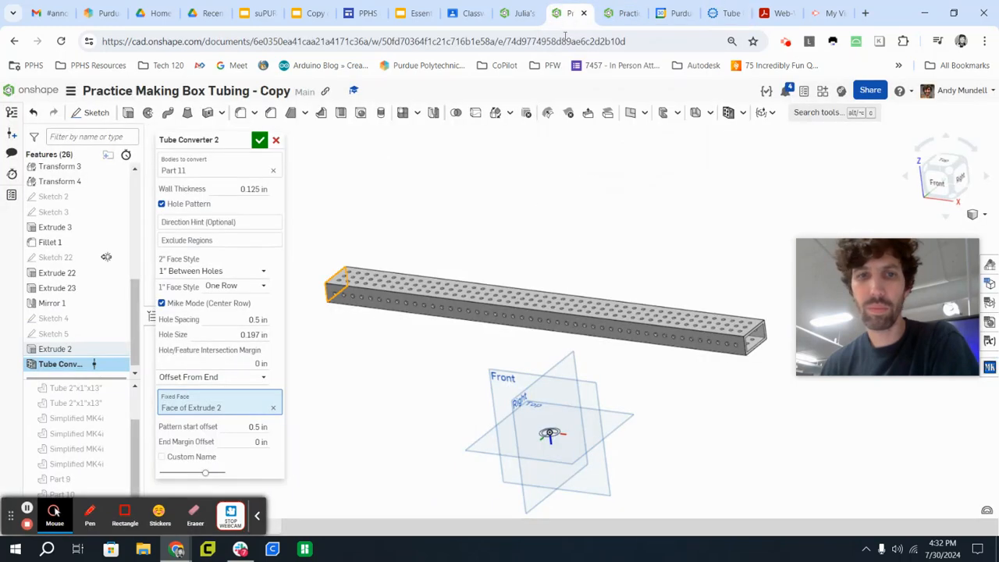
# Accept the tube conversion and show all parts of the chassis.
pyautogui.click(259, 139)
pyautogui.scroll(-3, 623, 206)
pyautogui.moveTo(622, 205); pyautogui.dragTo(469, 204, button='right')
pyautogui.rightClick(334, 214)
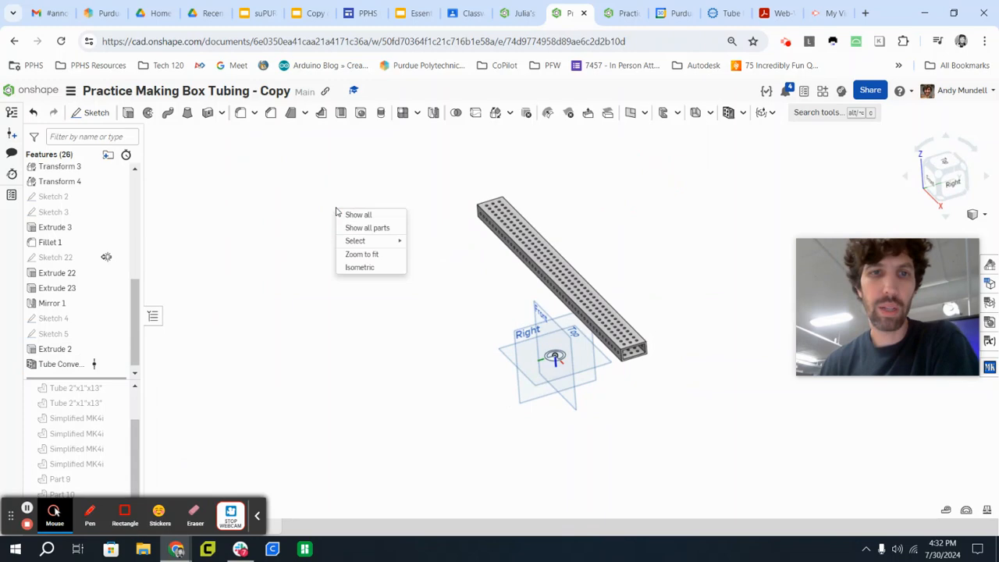
pyautogui.click(380, 229)
# Examine how the new tube sits between the side plates and check its holes next to the plate.
pyautogui.moveTo(466, 302)
pyautogui.mouseDown(button='right')
pyautogui.moveTo(473, 294)
pyautogui.moveTo(477, 303)
pyautogui.mouseUp(button='right')
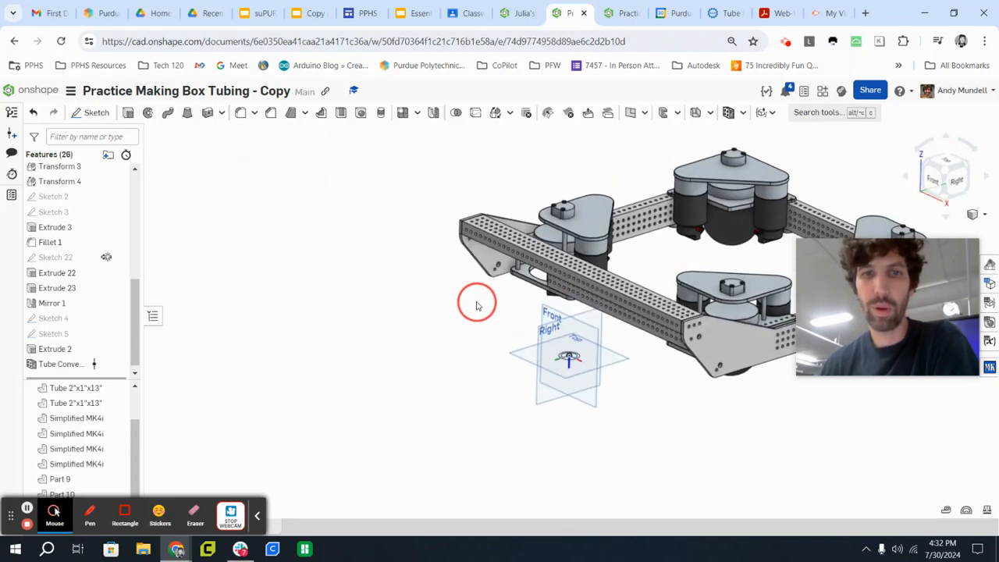
pyautogui.scroll(-2, 477, 303)
pyautogui.scroll(5, 630, 305)
pyautogui.scroll(5, 630, 304)
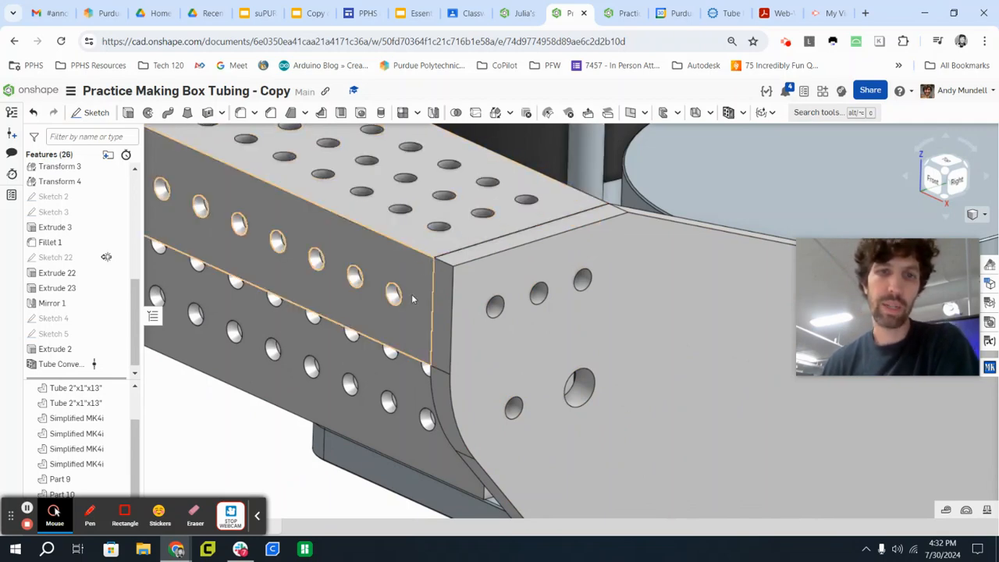
pyautogui.scroll(-5, 299, 265)
pyautogui.moveTo(299, 265); pyautogui.dragTo(529, 292, button='middle')
pyautogui.scroll(-4, 531, 294)
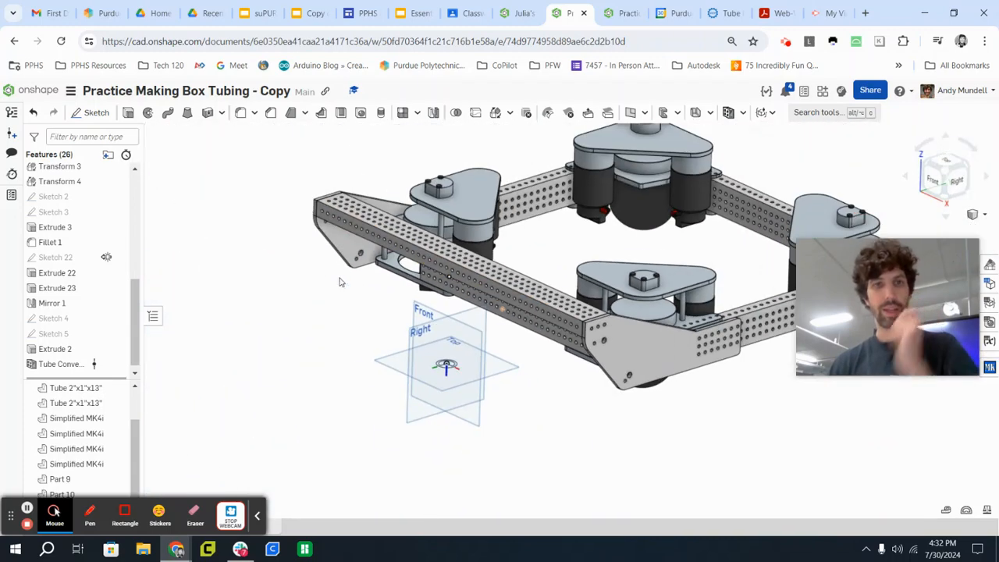
pyautogui.scroll(6, 310, 190)
pyautogui.scroll(-5, 366, 216)
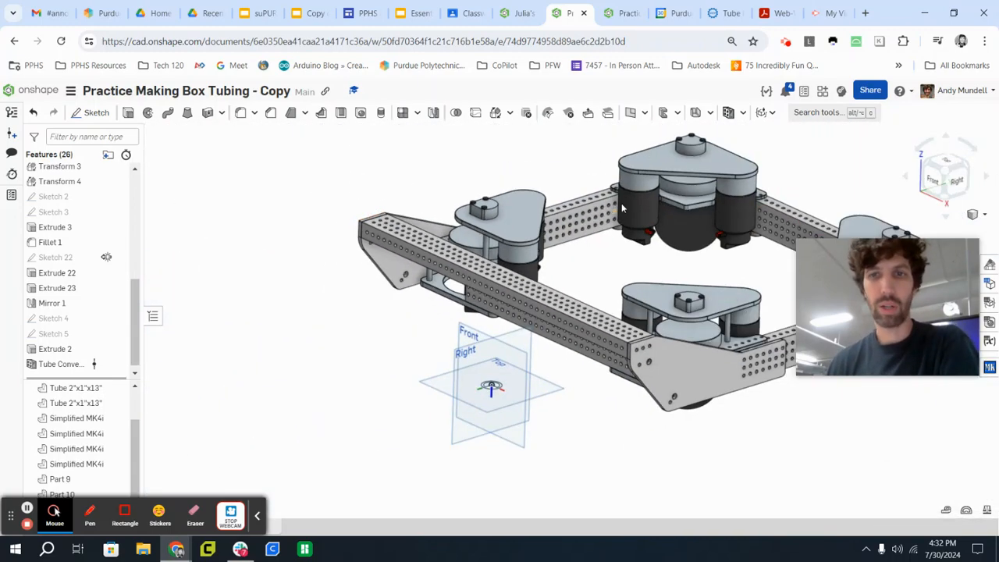
pyautogui.moveTo(621, 203); pyautogui.dragTo(511, 209, button='right')
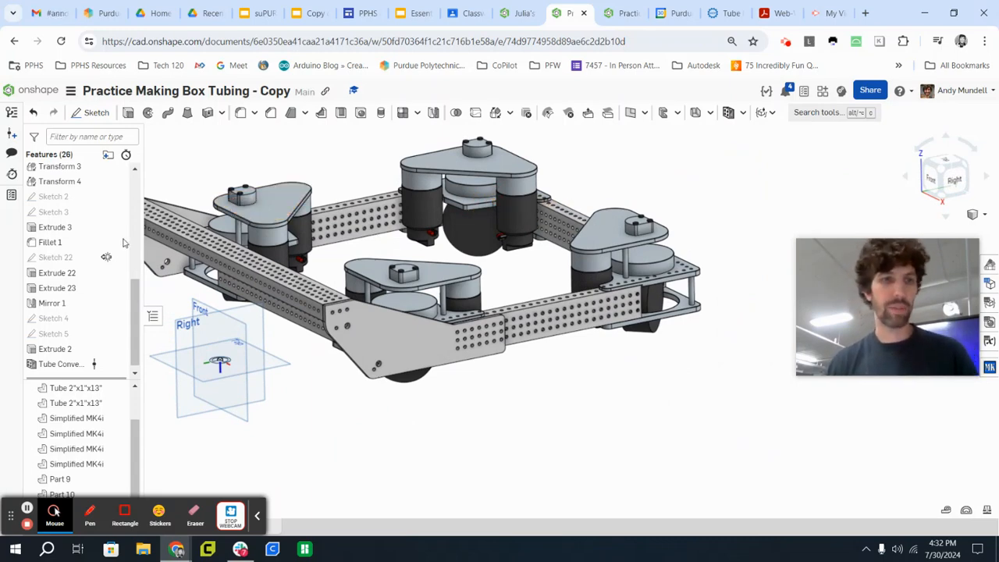
# Show the derived pivot sketch and view its outlines above the chassis side tube from the right.
pyautogui.scroll(5, 110, 231)
pyautogui.scroll(3, 110, 231)
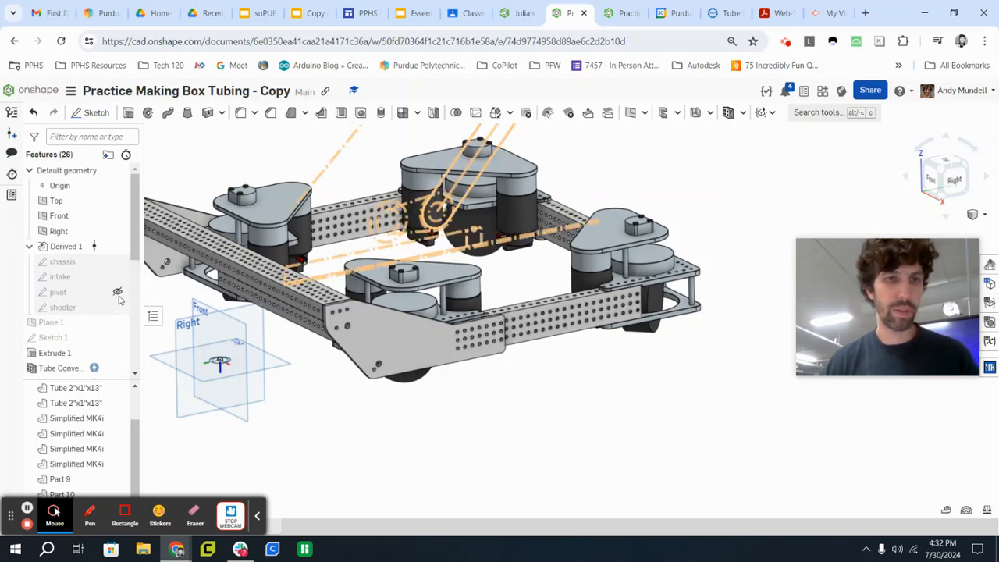
pyautogui.click(117, 292)
pyautogui.click(954, 176)
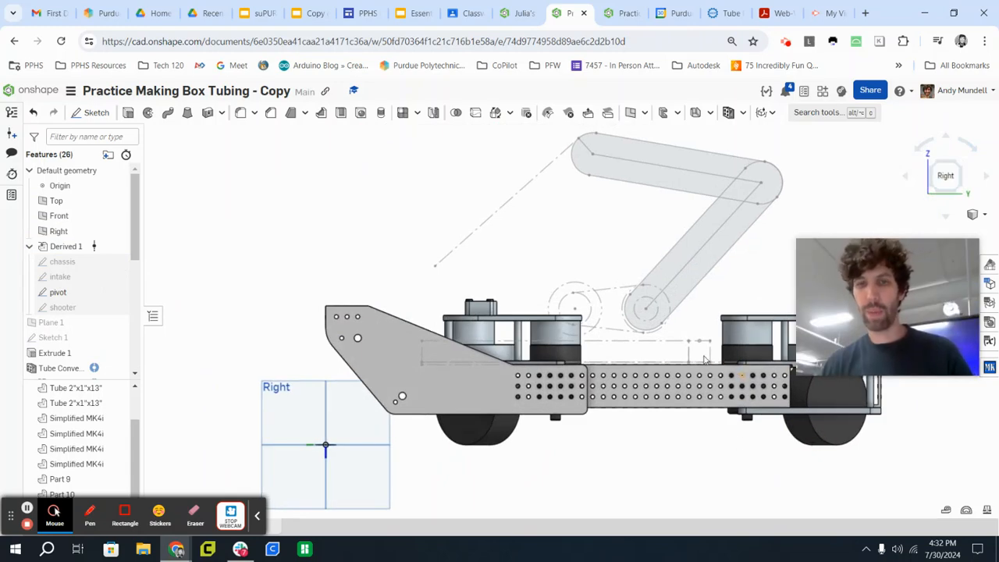
pyautogui.scroll(-3, 703, 360)
pyautogui.scroll(10, 701, 355)
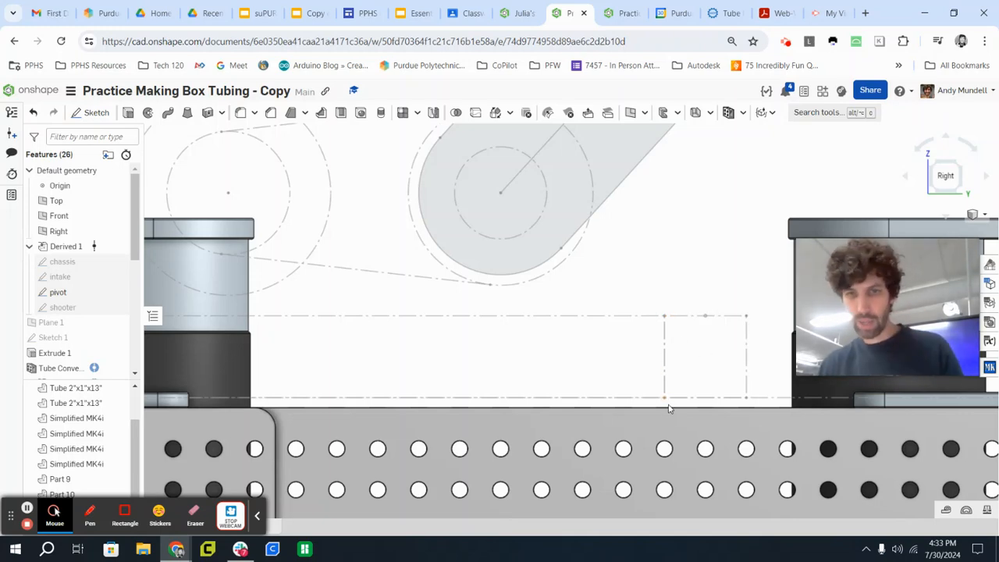
pyautogui.moveTo(676, 402); pyautogui.dragTo(615, 368, button='right')
pyautogui.click(952, 180)
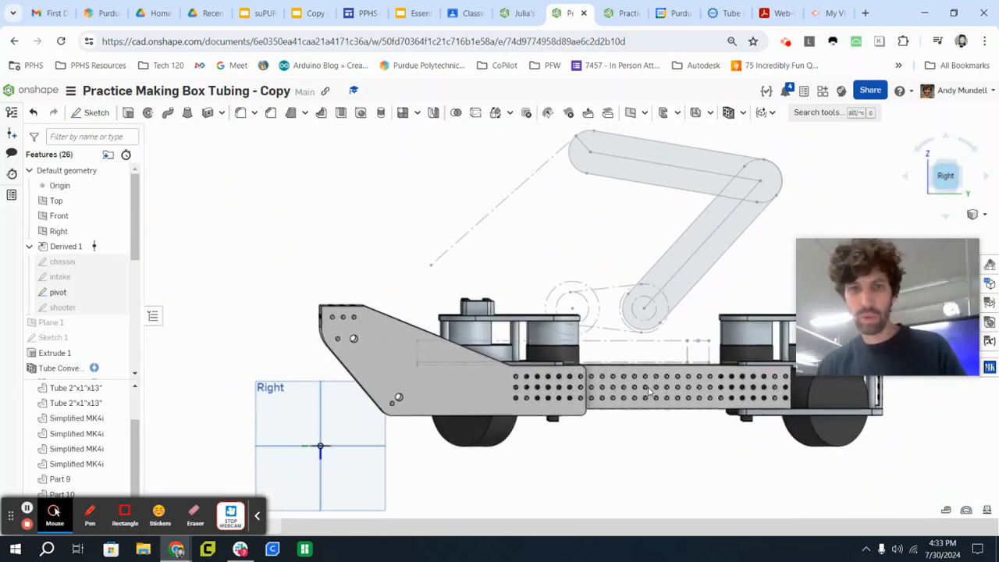
pyautogui.scroll(5, 686, 351)
pyautogui.click(468, 179)
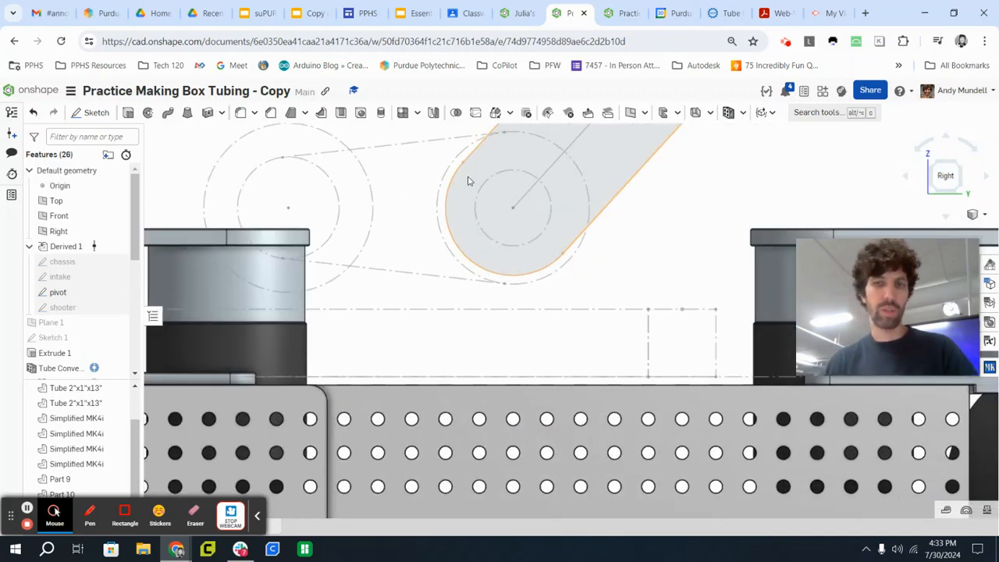
# Sketch on the side tube's outer face, projecting the pivot layout's small square above the tube, and hide the pivot sketch.
pyautogui.click(96, 114)
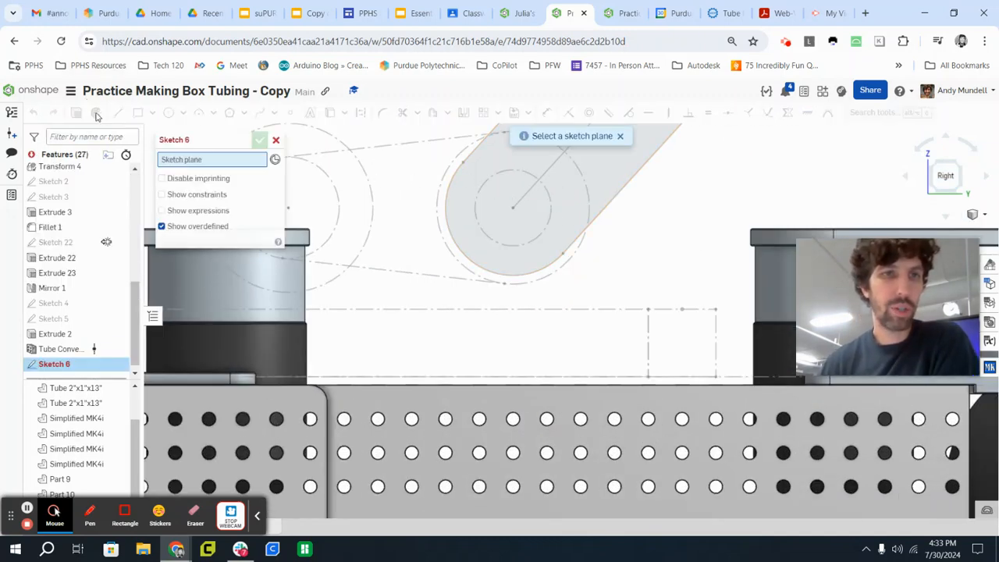
pyautogui.moveTo(638, 407); pyautogui.dragTo(663, 411, button='right')
pyautogui.click(661, 406)
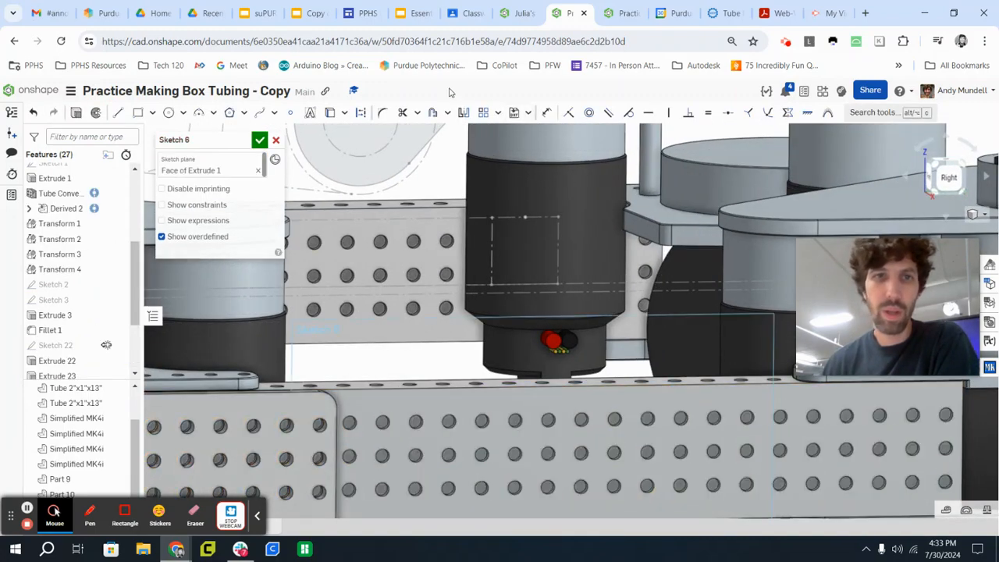
pyautogui.click(329, 114)
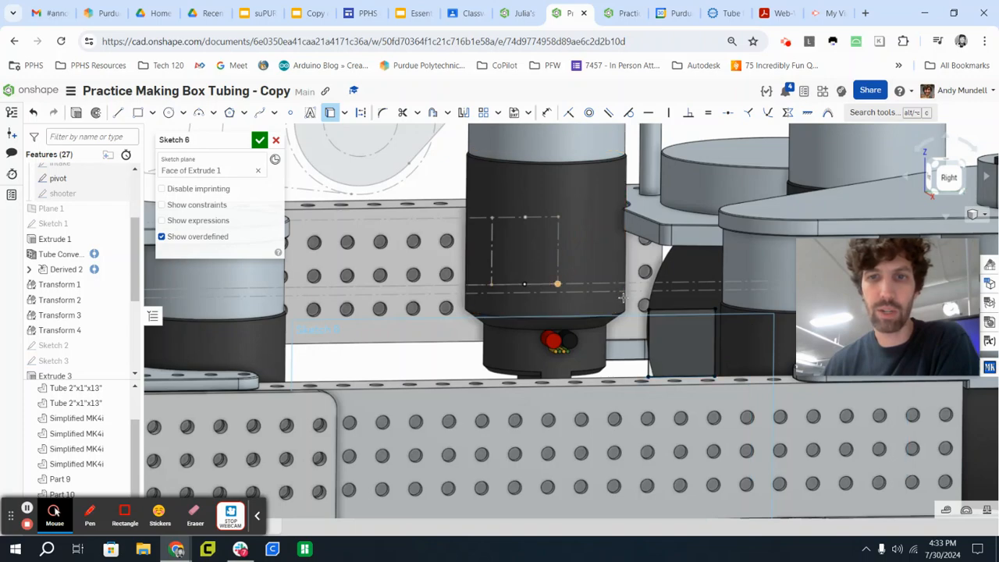
pyautogui.scroll(4, 597, 281)
pyautogui.moveTo(606, 278)
pyautogui.mouseDown(button='right')
pyautogui.moveTo(593, 277)
pyautogui.moveTo(607, 287)
pyautogui.mouseUp(button='right')
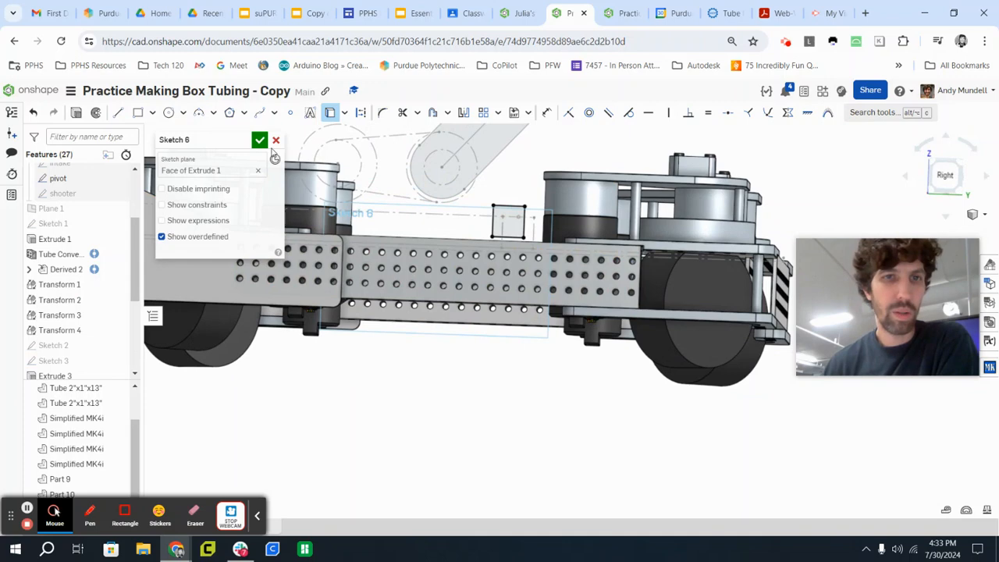
pyautogui.click(260, 141)
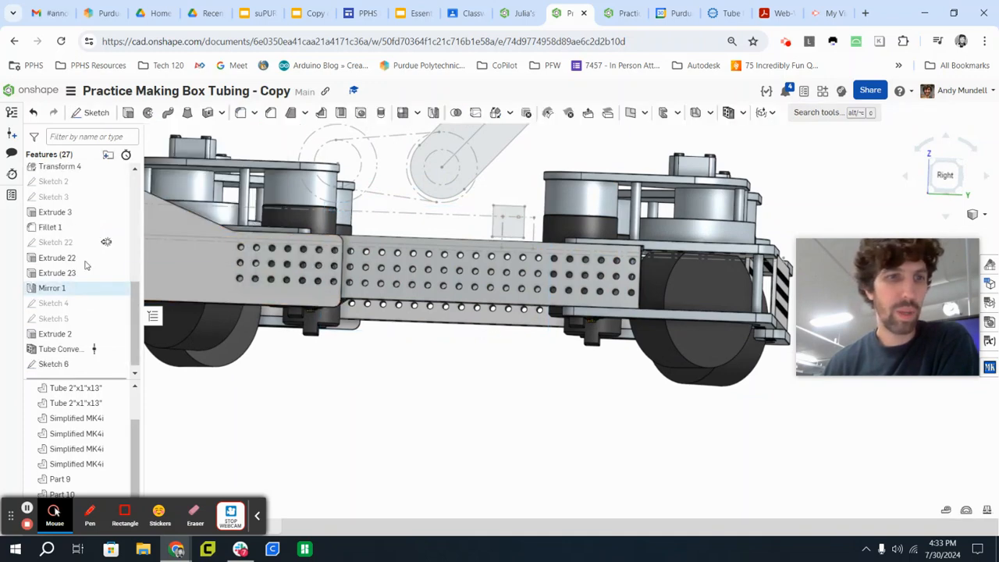
pyautogui.scroll(5, 95, 234)
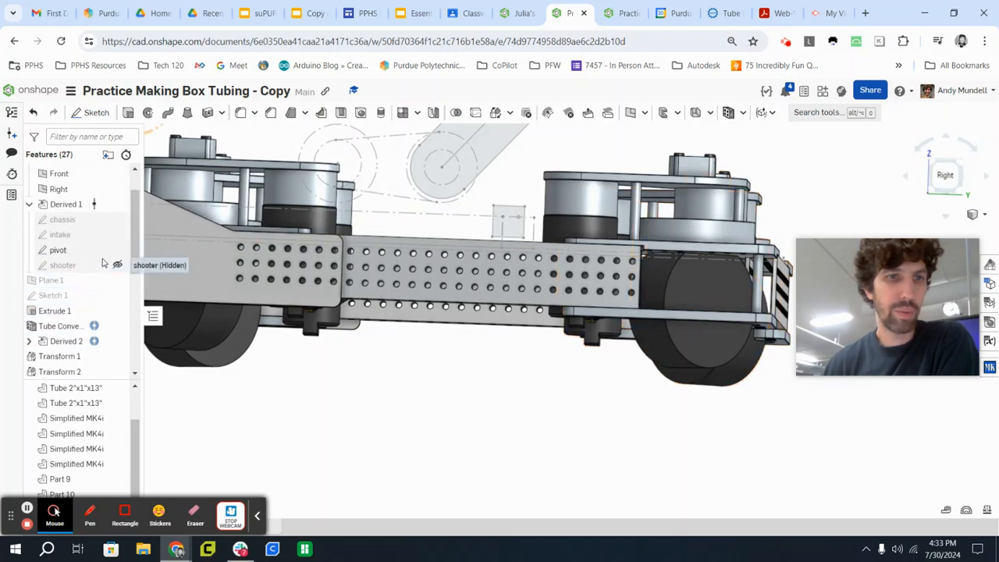
pyautogui.click(117, 249)
# Extrude the small square sketched above the side tube as a new solid, up to the opposite side tube's outer face.
pyautogui.moveTo(271, 281)
pyautogui.mouseDown(button='right')
pyautogui.moveTo(466, 207)
pyautogui.moveTo(448, 194)
pyautogui.moveTo(459, 197)
pyautogui.mouseUp(button='right')
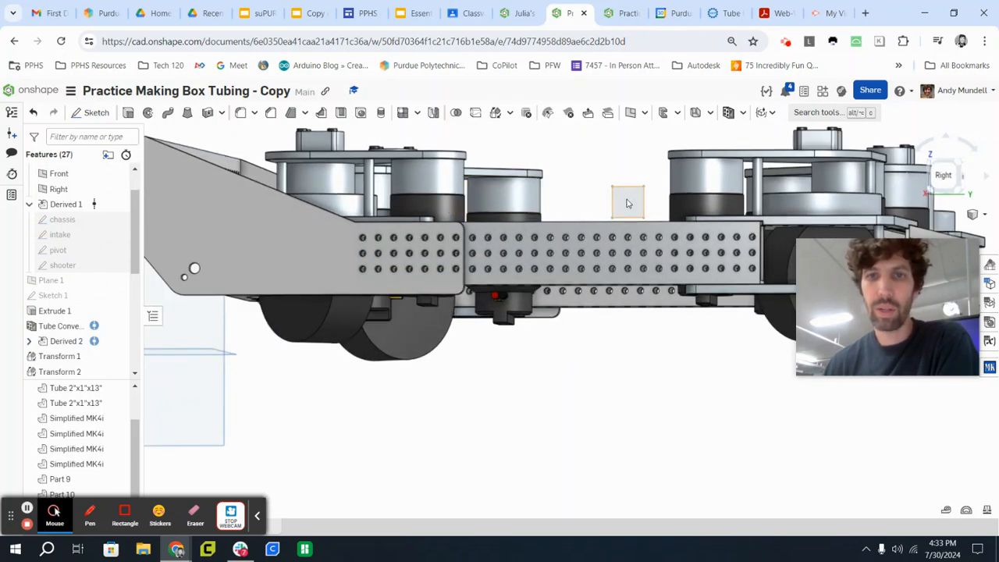
pyautogui.click(626, 203)
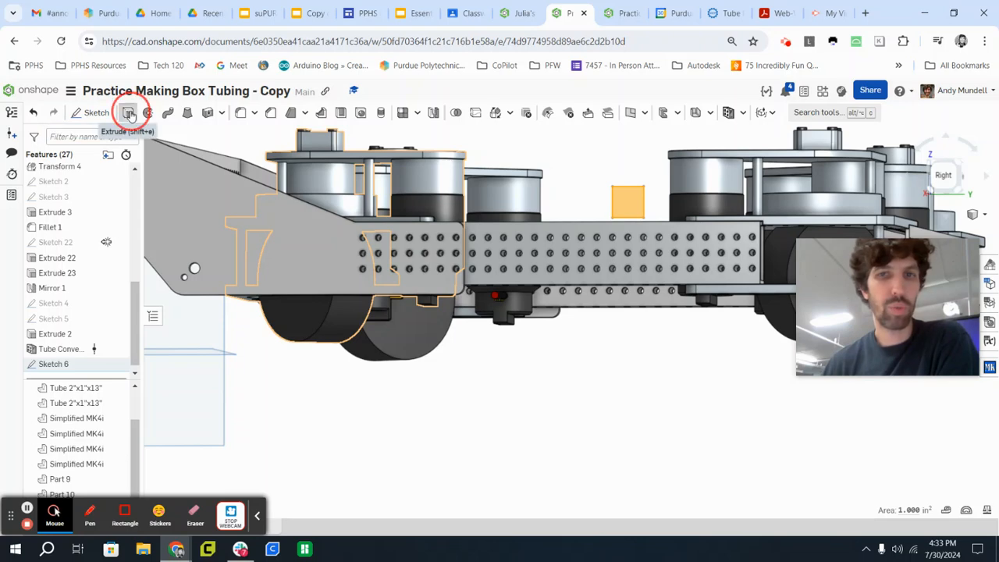
pyautogui.click(129, 113)
pyautogui.moveTo(453, 241); pyautogui.dragTo(506, 290, button='right')
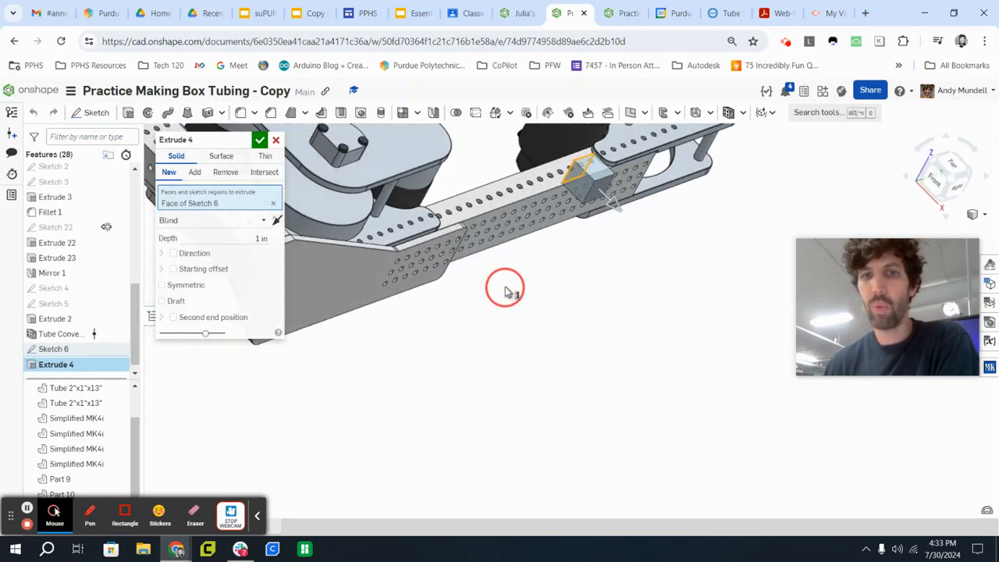
pyautogui.scroll(-5, 507, 291)
pyautogui.moveTo(435, 180); pyautogui.dragTo(508, 346, button='middle')
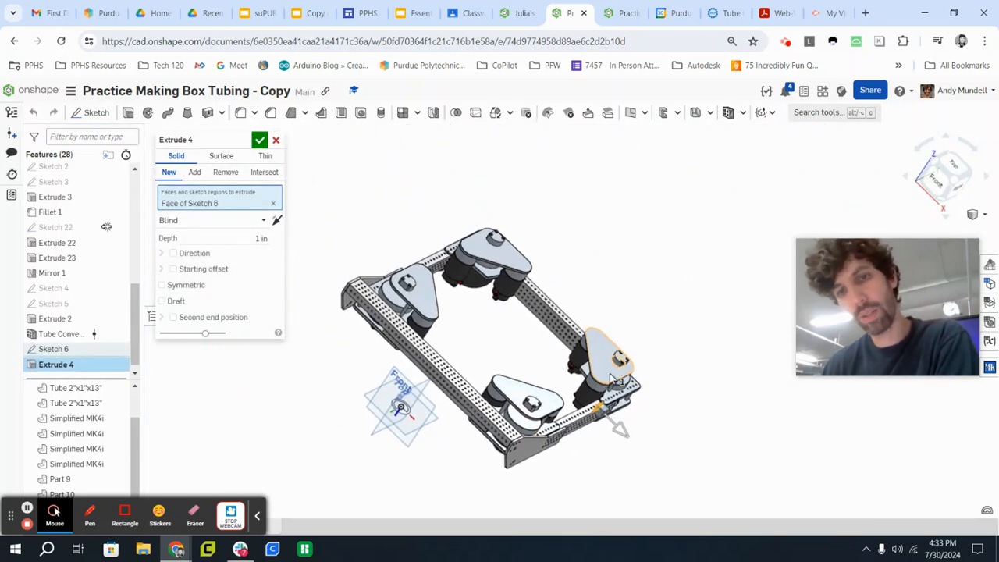
pyautogui.scroll(6, 599, 424)
pyautogui.moveTo(488, 284); pyautogui.dragTo(932, 466, button='middle')
pyautogui.moveTo(624, 248); pyautogui.dragTo(642, 387, button='middle')
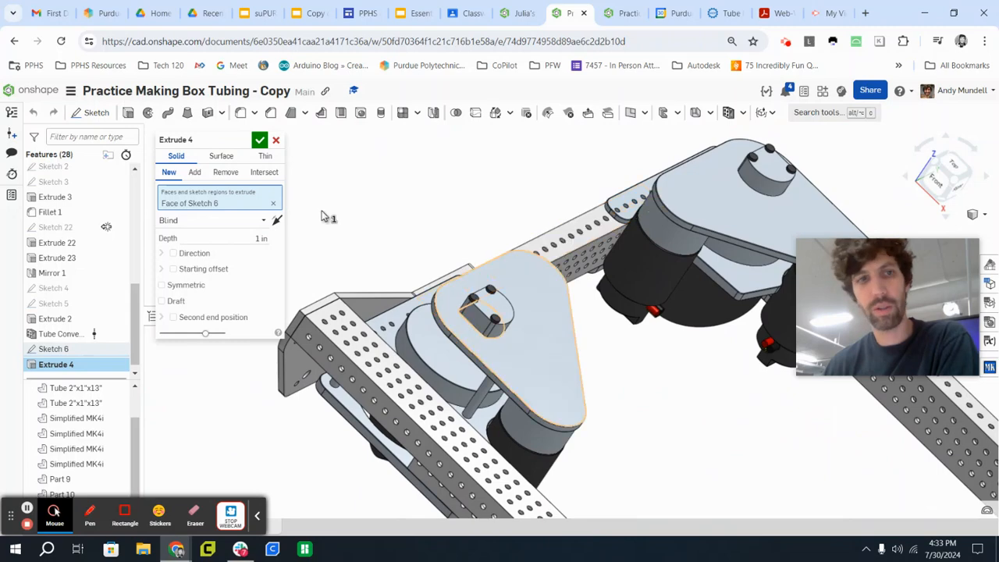
pyautogui.click(208, 221)
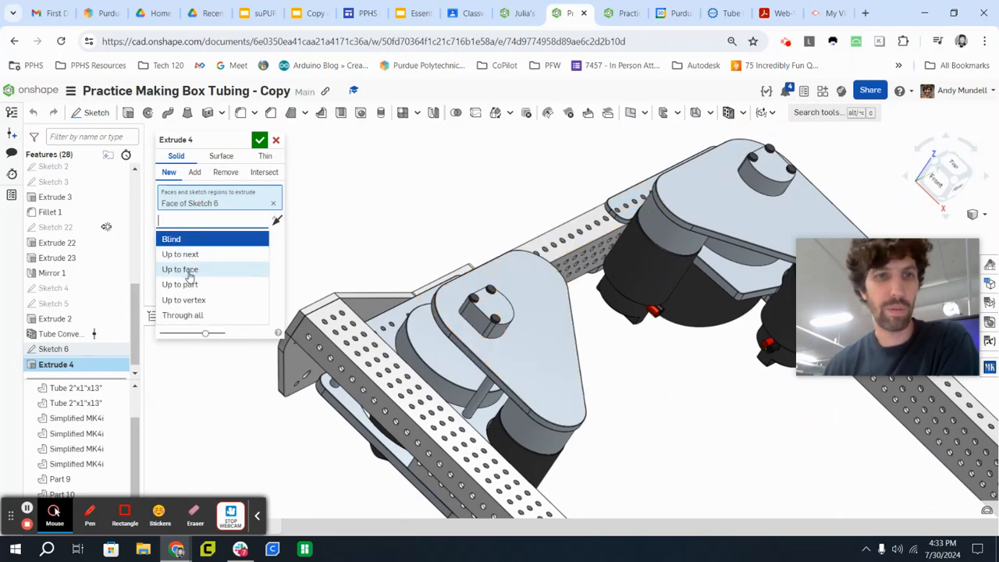
pyautogui.click(189, 270)
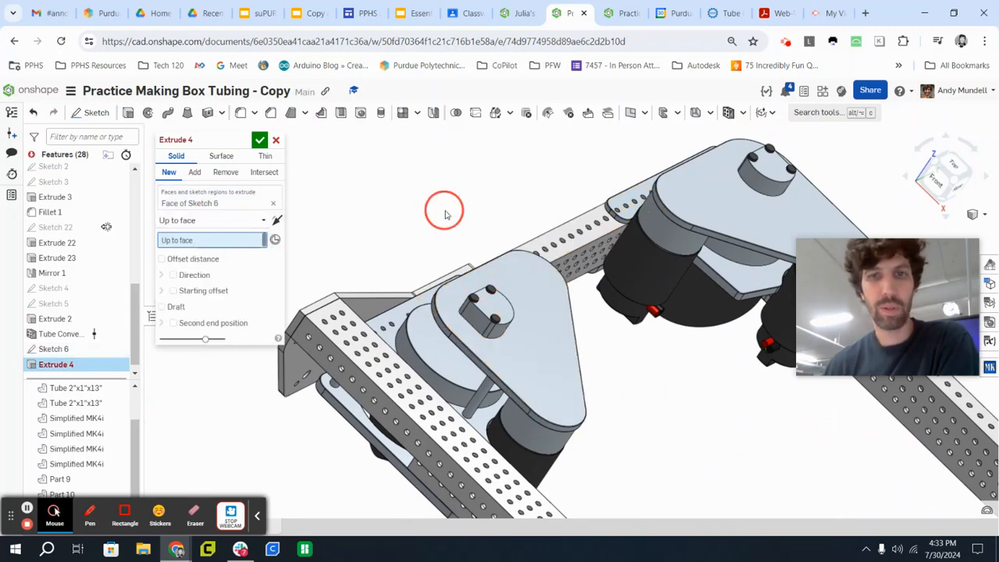
pyautogui.moveTo(442, 207); pyautogui.dragTo(468, 222, button='right')
pyautogui.scroll(3, 452, 208)
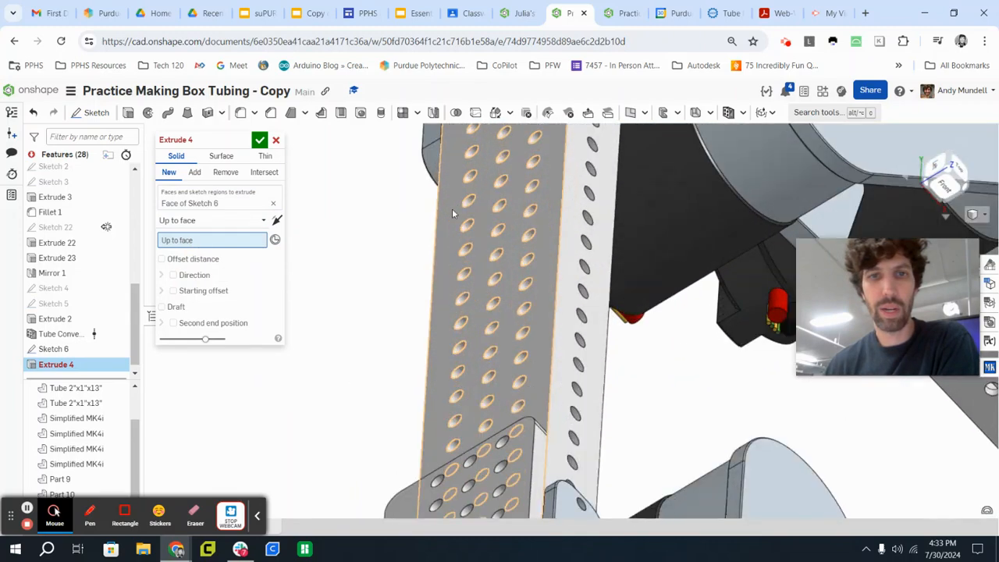
pyautogui.click(447, 212)
pyautogui.scroll(-5, 447, 212)
pyautogui.moveTo(607, 273); pyautogui.dragTo(562, 223, button='right')
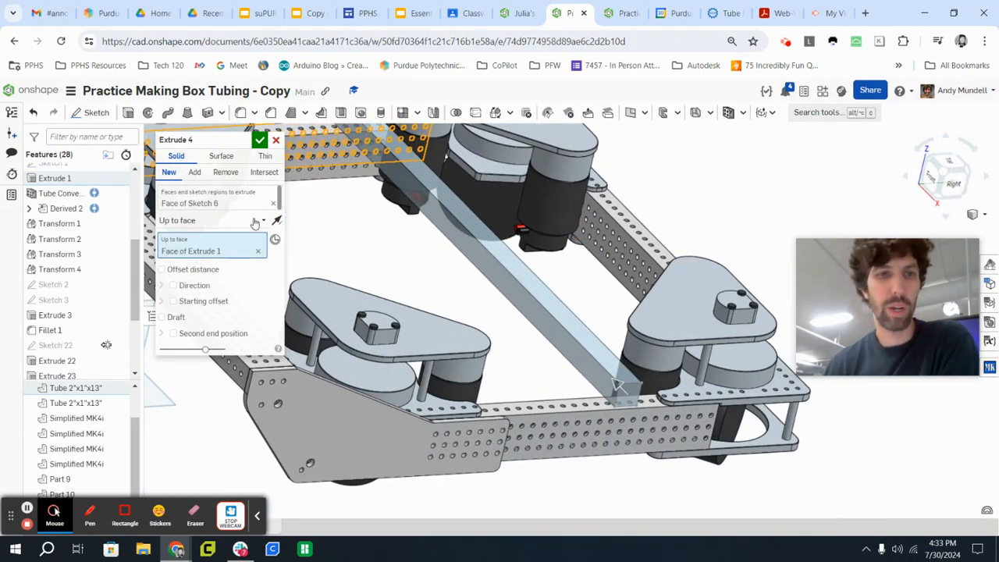
pyautogui.click(260, 140)
# Apply Tube Converter to the new square cross bar and set its wall thickness to 1/16 in.
pyautogui.scroll(-5, 516, 291)
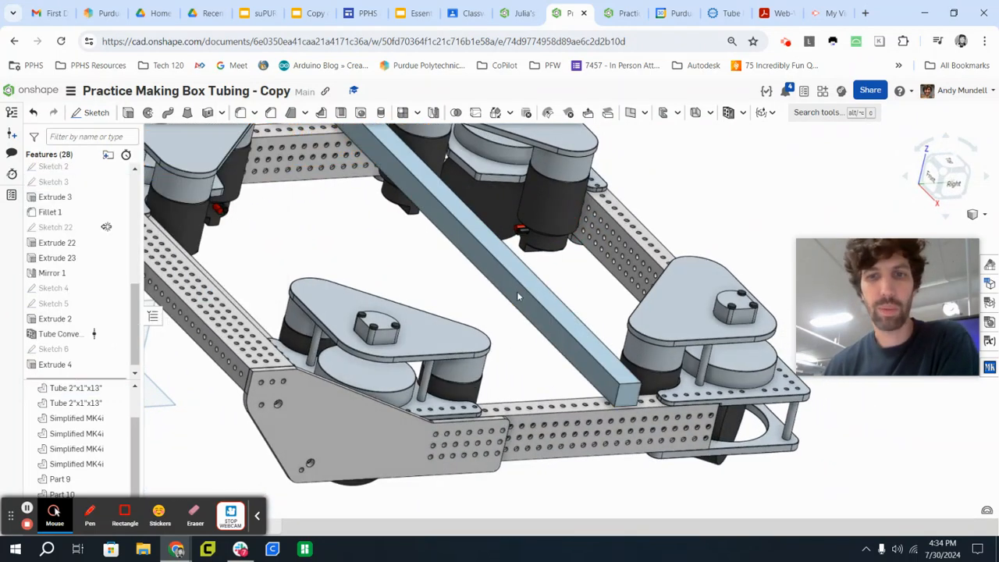
pyautogui.moveTo(404, 255); pyautogui.dragTo(377, 247, button='right')
pyautogui.click(728, 114)
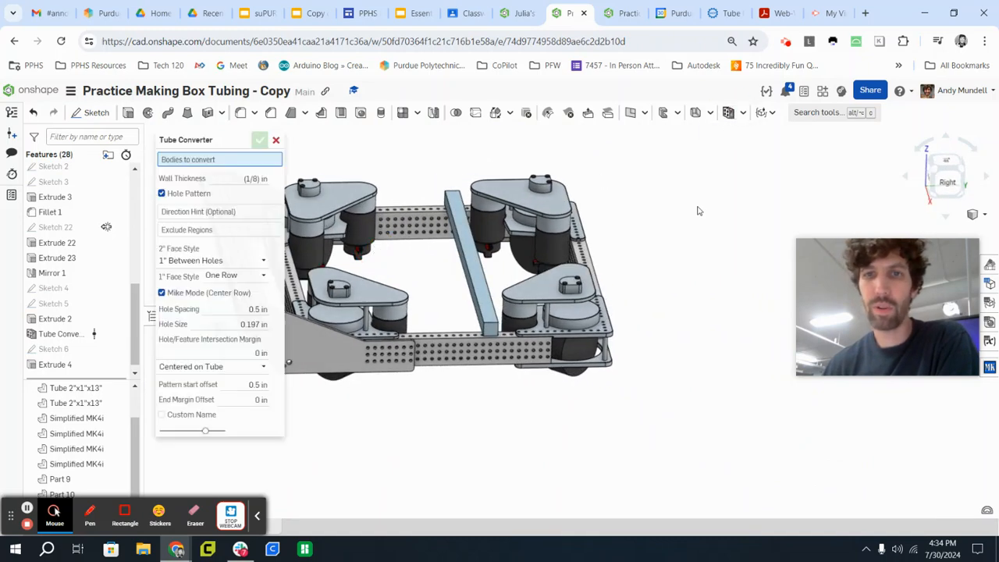
pyautogui.click(465, 253)
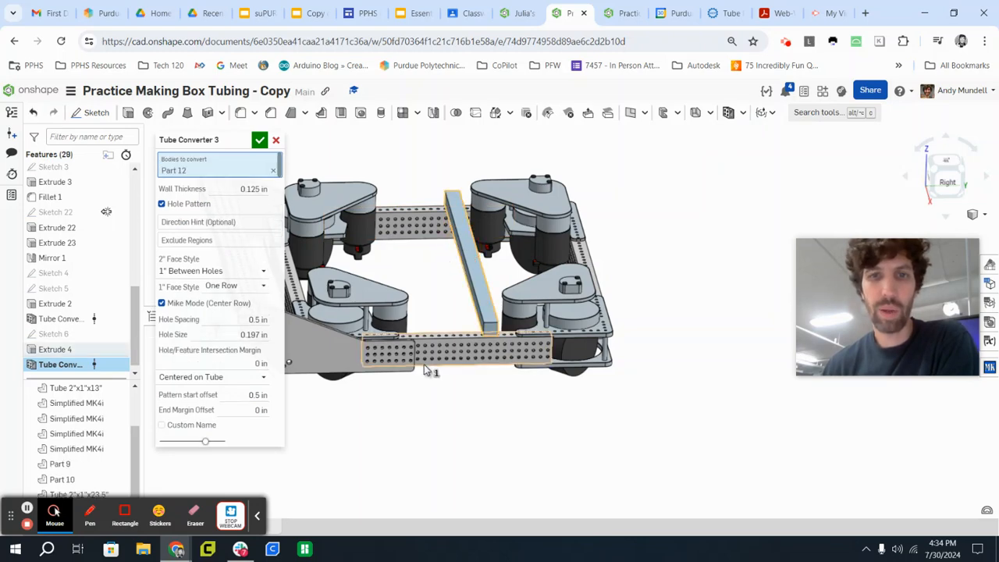
pyautogui.scroll(5, 516, 373)
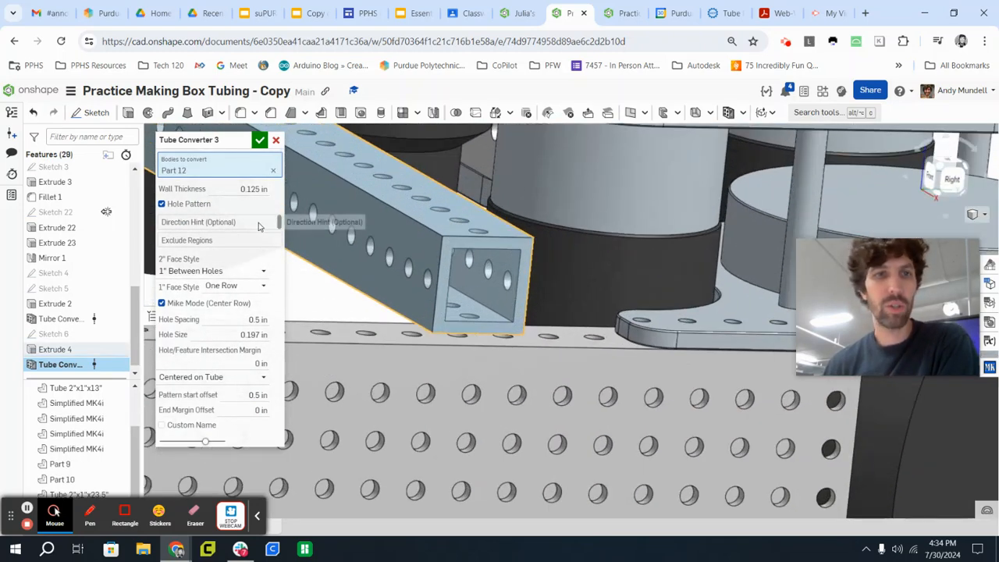
pyautogui.click(262, 189)
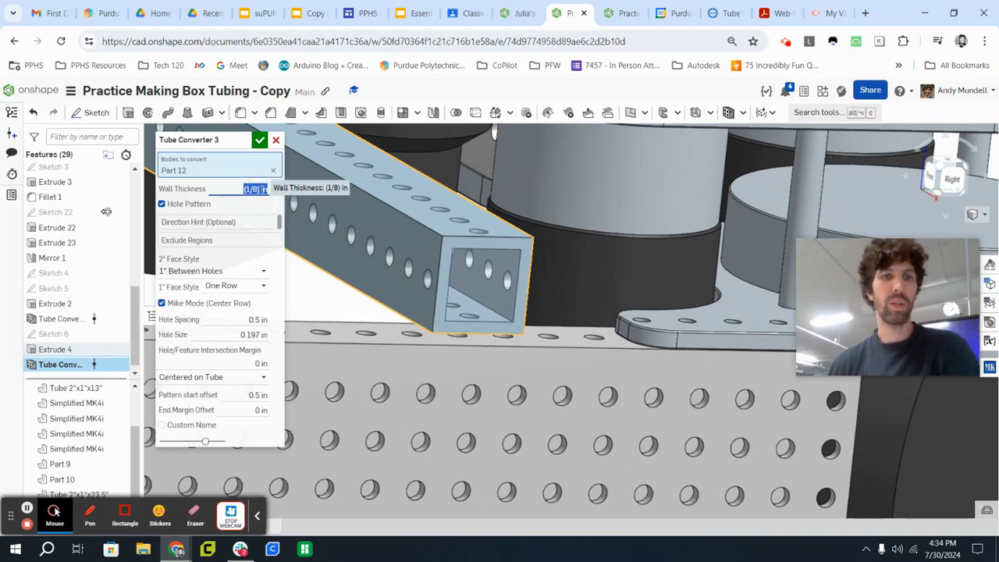
pyautogui.press('BackSpace')
pyautogui.write('1/16')
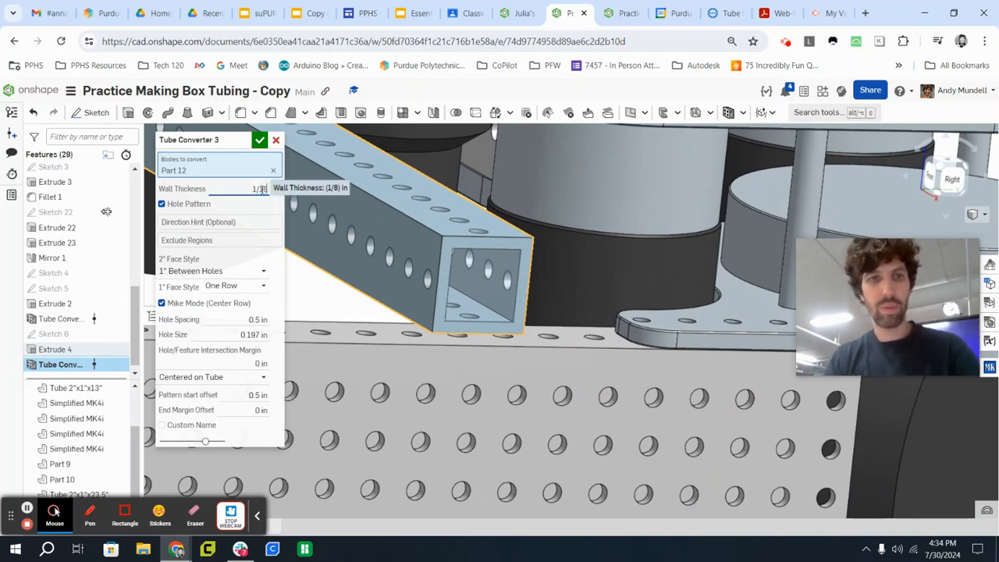
pyautogui.press('Return')
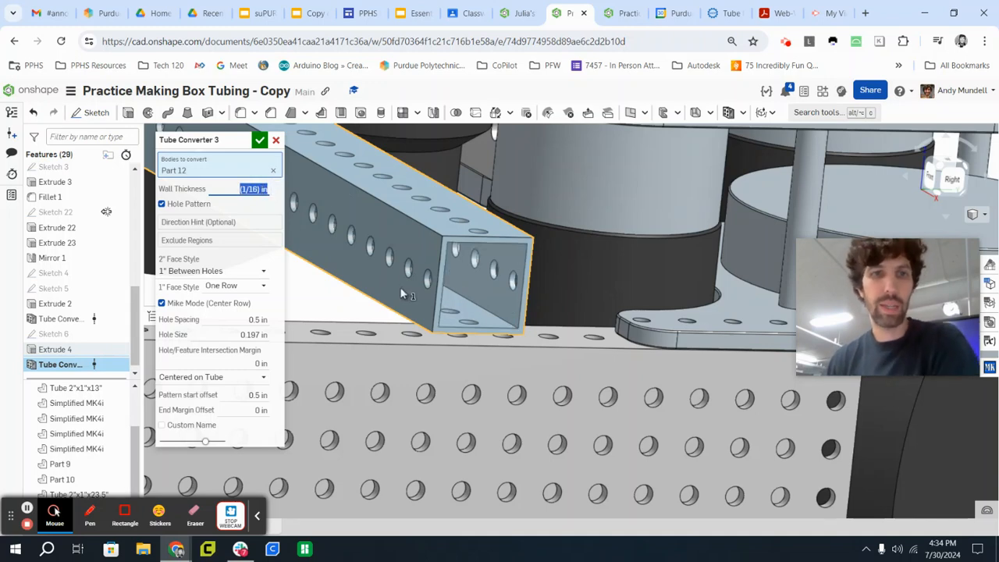
# Change the cross tube's hole placement to Offset From End, using its left end face as the fixed face.
pyautogui.scroll(-3, 506, 319)
pyautogui.moveTo(455, 340); pyautogui.dragTo(695, 382, button='right')
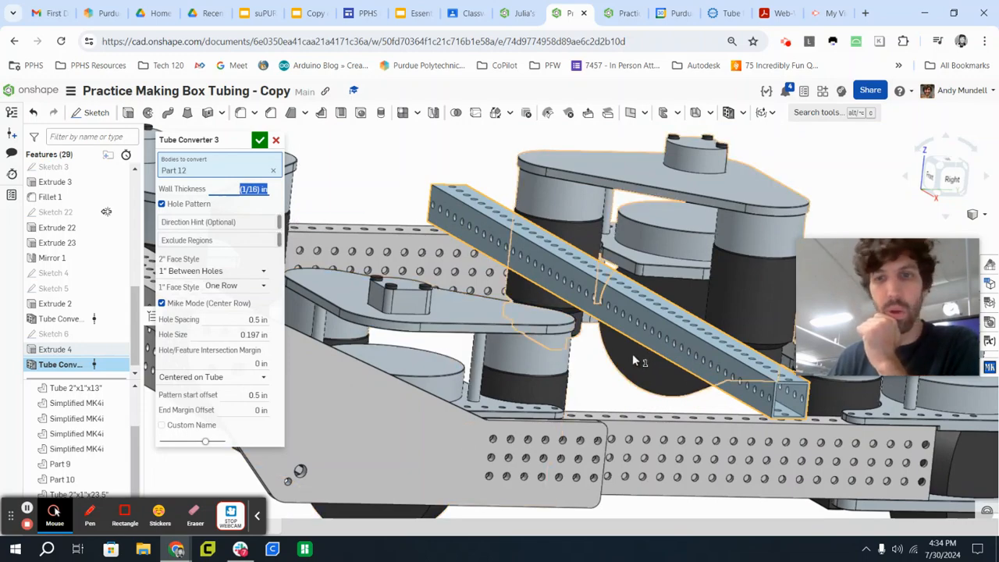
pyautogui.moveTo(632, 353)
pyautogui.mouseDown(button='right')
pyautogui.moveTo(645, 375)
pyautogui.moveTo(857, 222)
pyautogui.mouseUp(button='right')
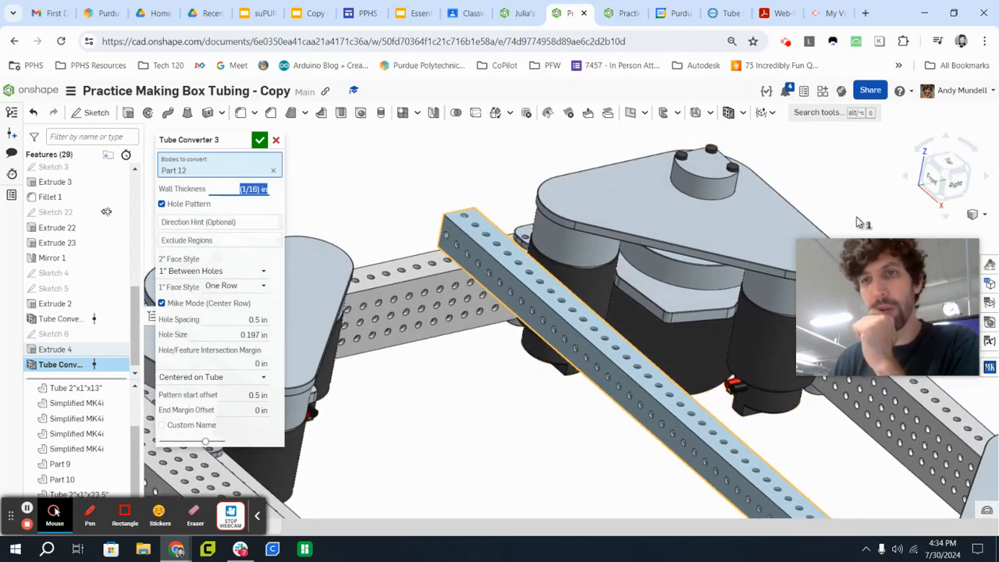
pyautogui.click(945, 165)
pyautogui.scroll(10, 781, 242)
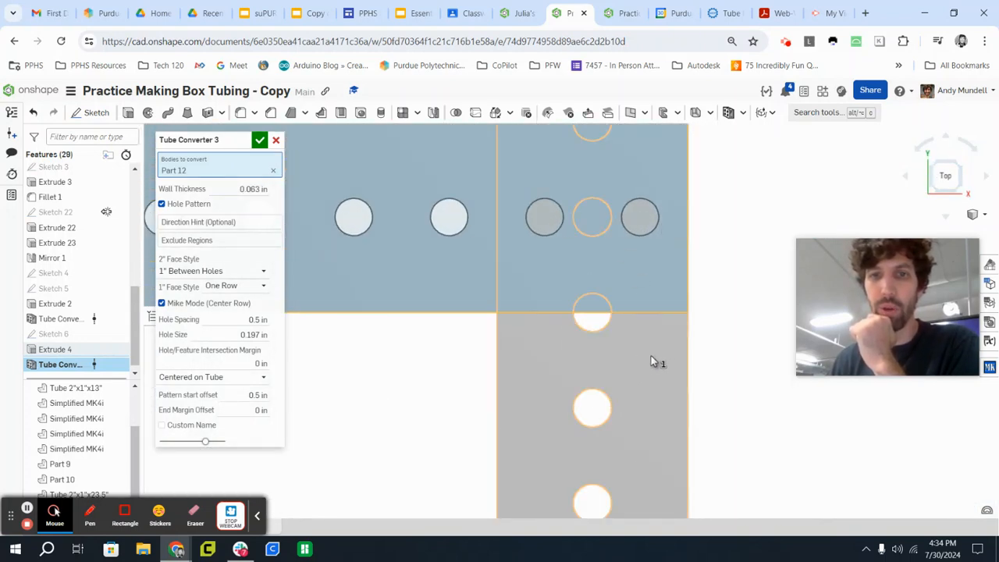
pyautogui.scroll(-4, 656, 361)
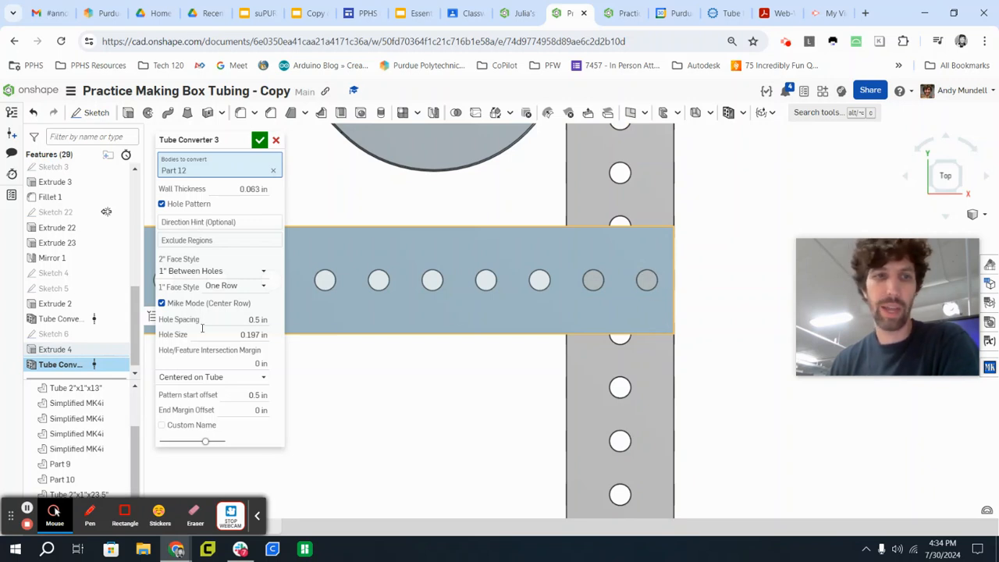
pyautogui.click(185, 379)
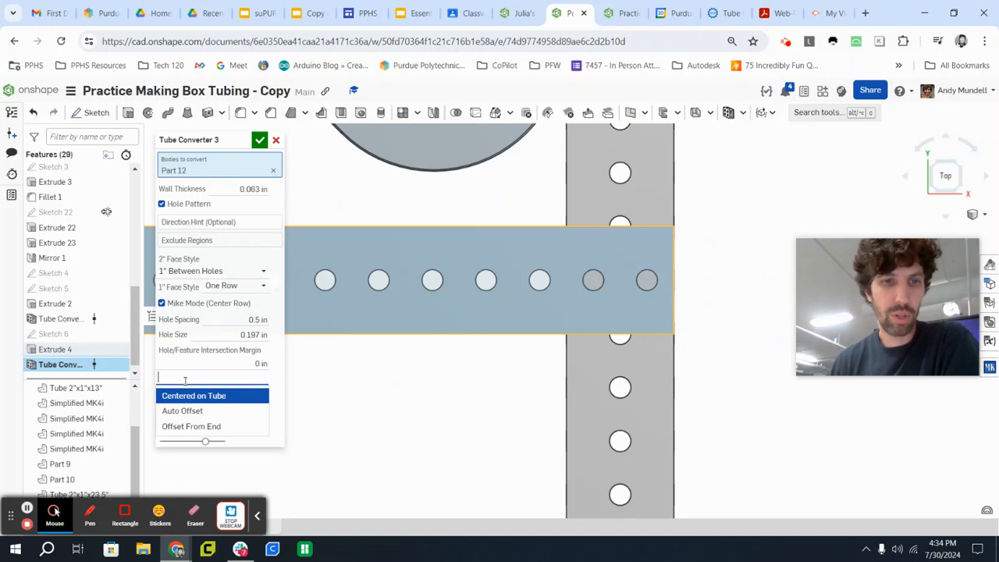
pyautogui.click(196, 429)
pyautogui.scroll(-5, 383, 437)
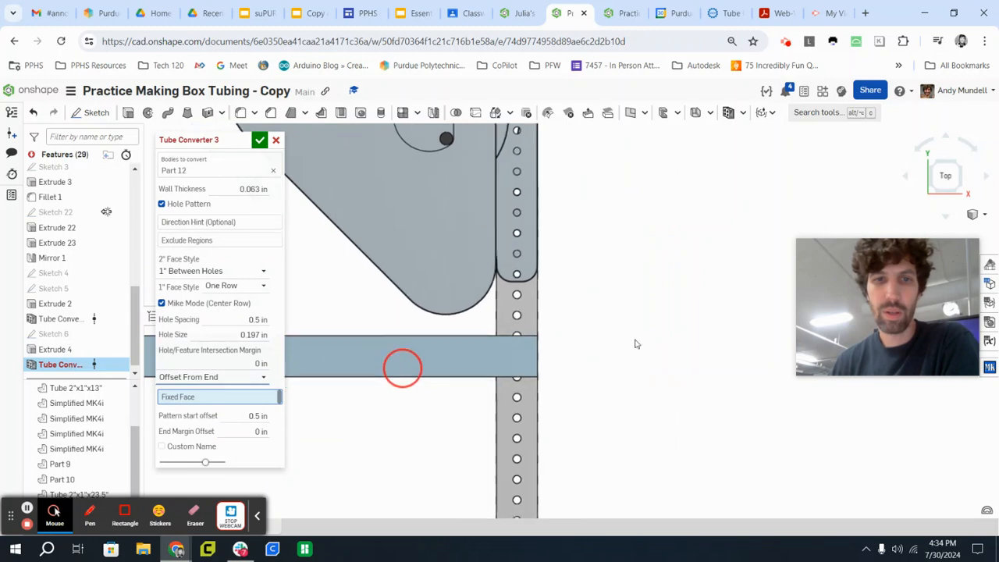
pyautogui.moveTo(402, 367); pyautogui.dragTo(997, 355, button='middle')
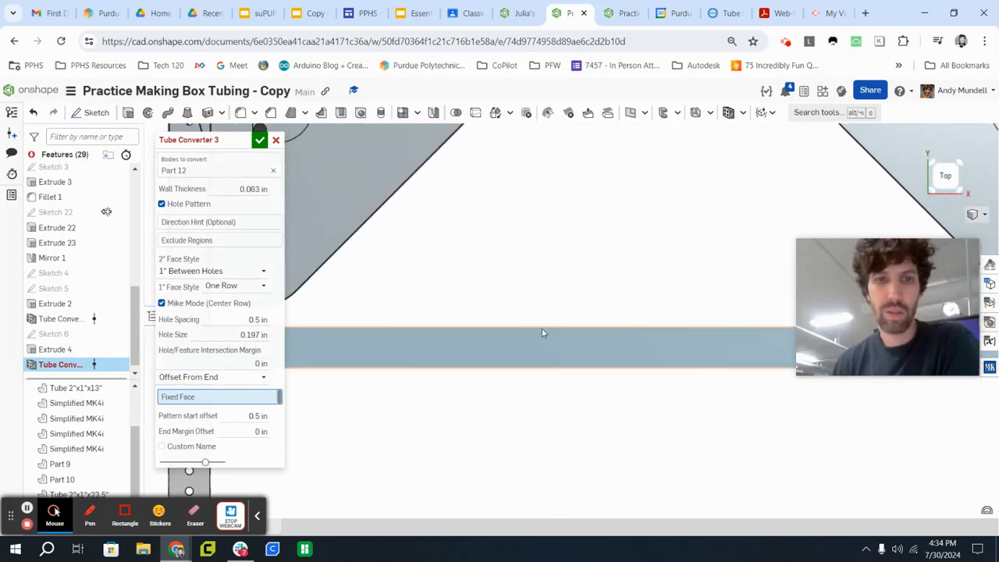
pyautogui.scroll(-3, 476, 385)
pyautogui.moveTo(375, 357); pyautogui.dragTo(445, 350, button='right')
pyautogui.scroll(5, 349, 379)
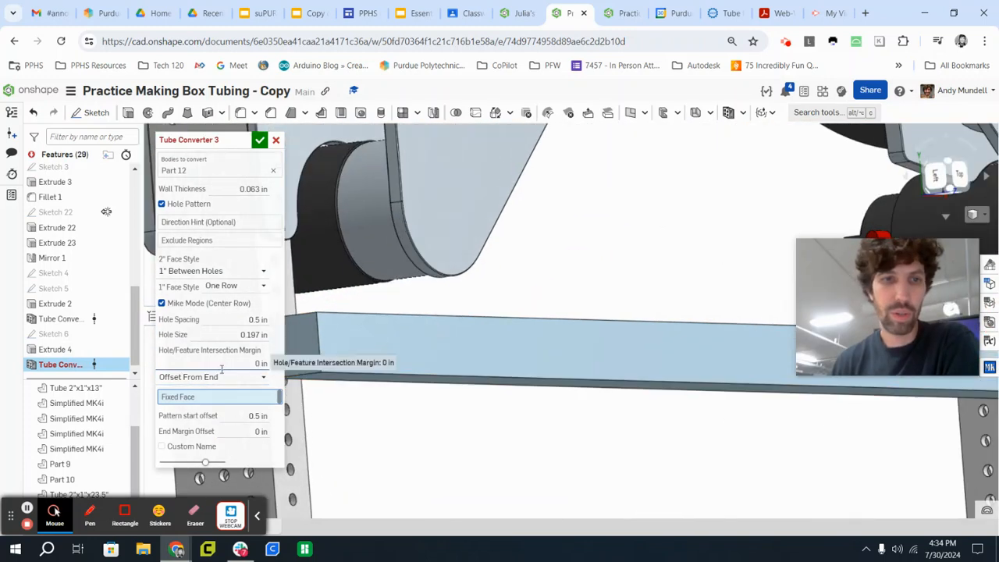
pyautogui.click(308, 345)
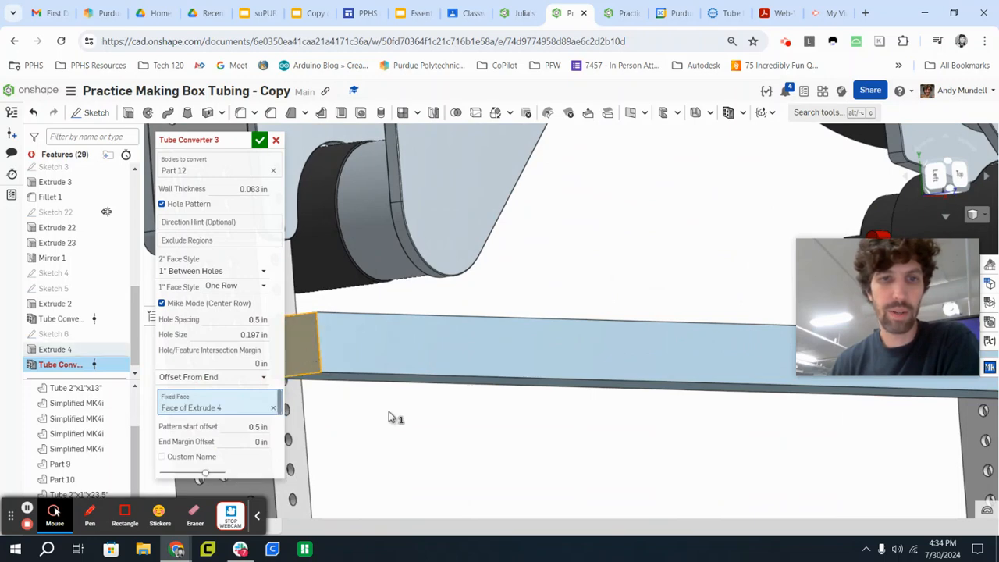
pyautogui.click(247, 426)
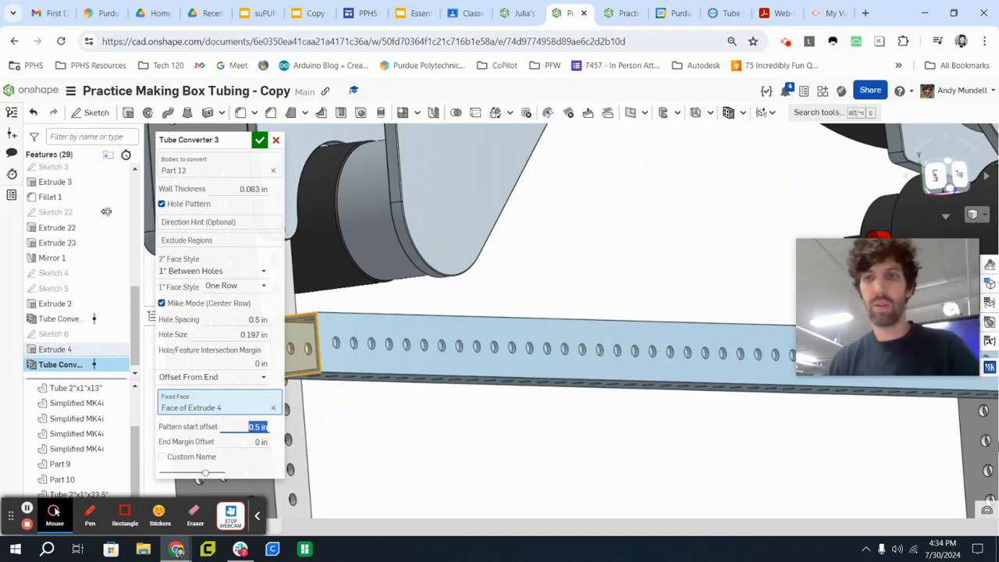
# Check from above and up close how the holes at both ends of the cross tube align with the side tubes.
pyautogui.click(960, 176)
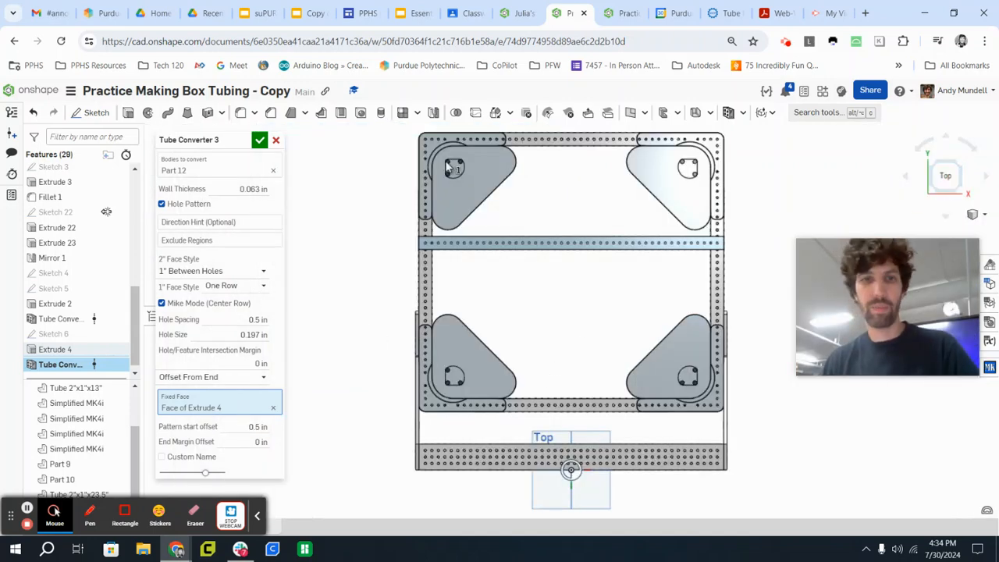
pyautogui.scroll(10, 425, 244)
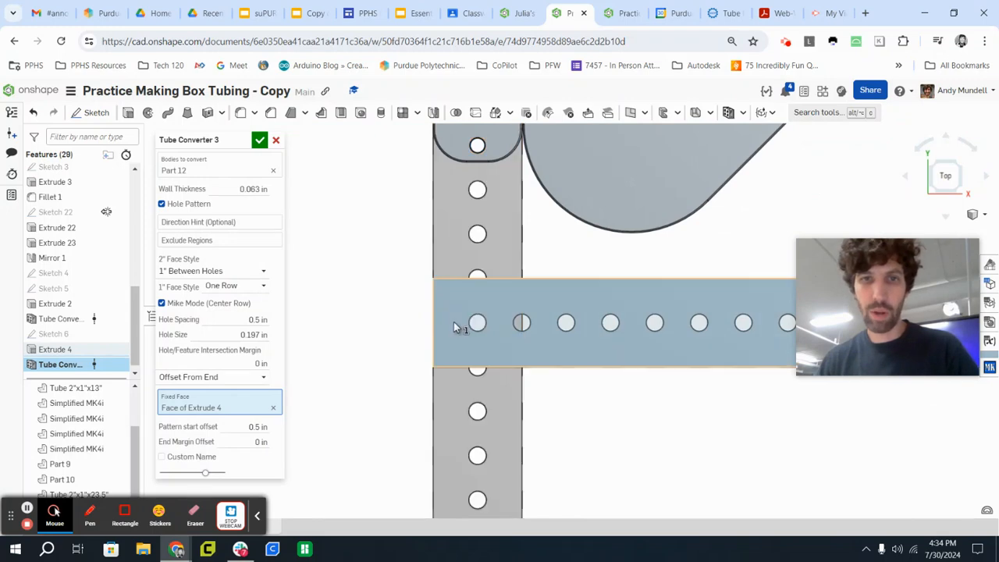
pyautogui.scroll(-6, 454, 326)
pyautogui.moveTo(618, 336); pyautogui.dragTo(176, 331, button='middle')
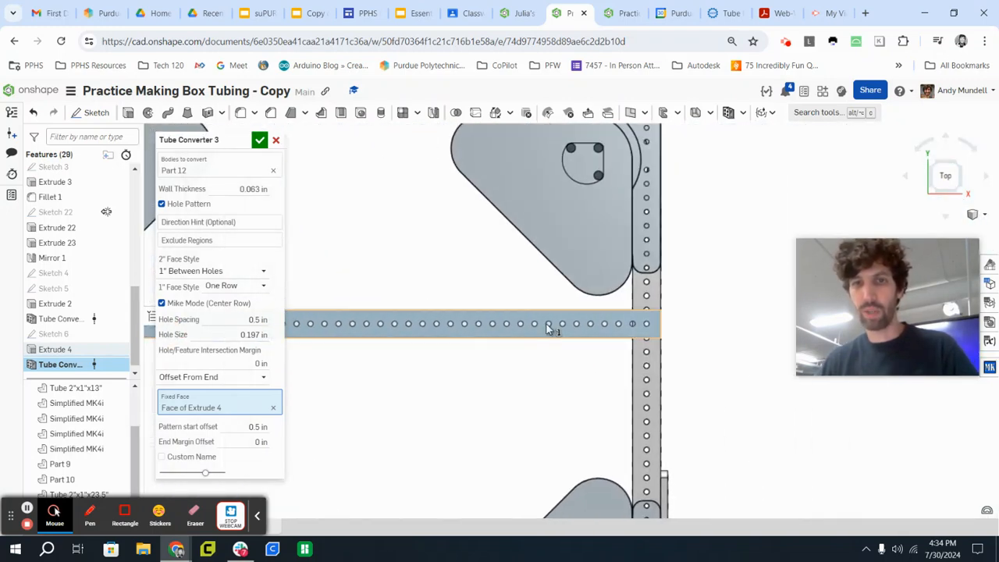
pyautogui.scroll(5, 718, 329)
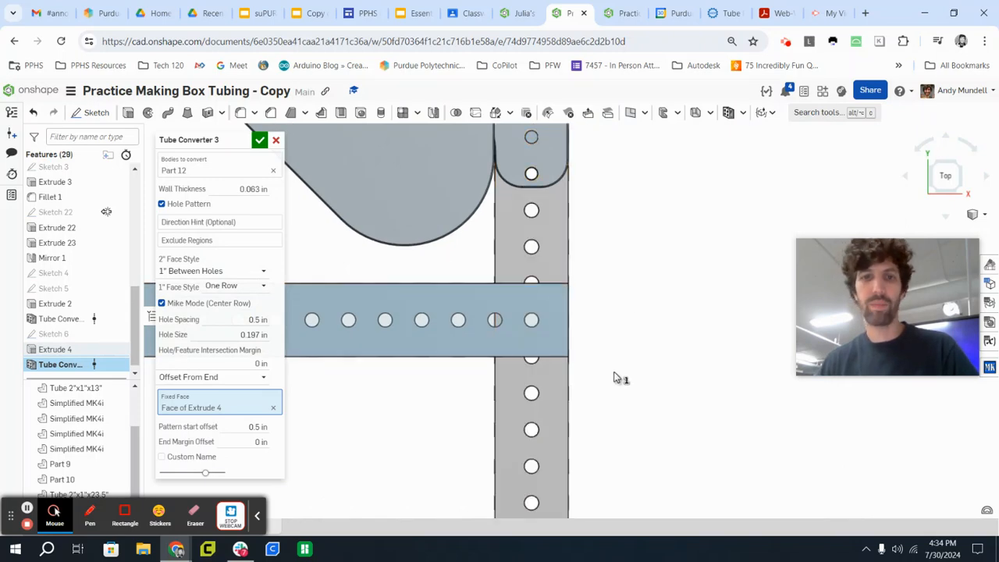
pyautogui.scroll(-5, 570, 384)
pyautogui.moveTo(528, 390); pyautogui.dragTo(556, 390, button='right')
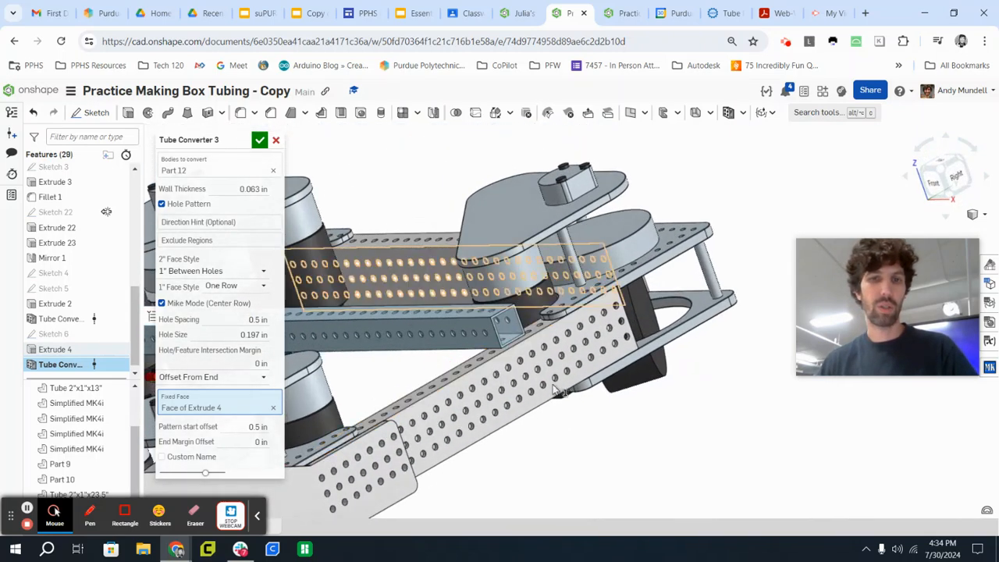
pyautogui.scroll(5, 516, 322)
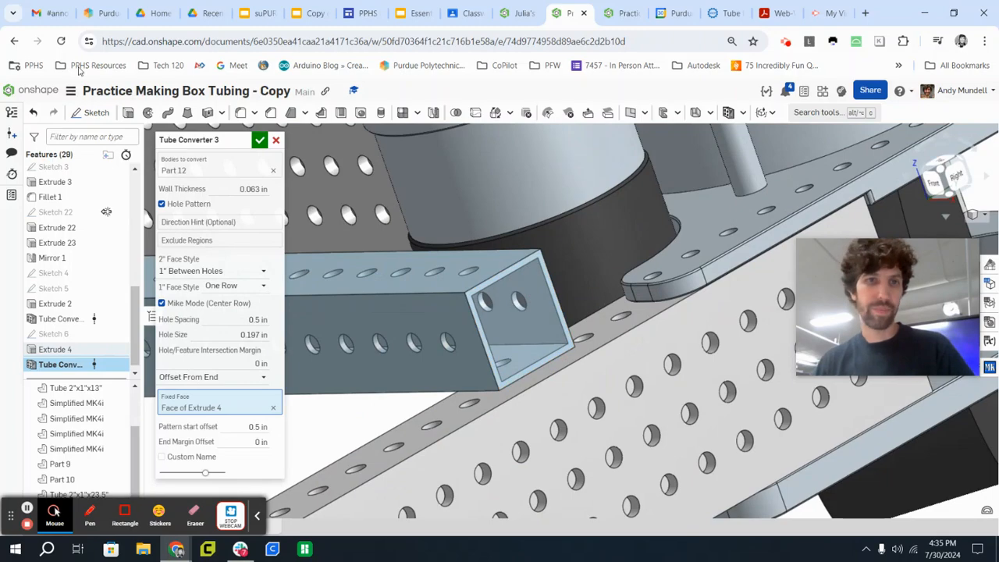
# Accept the cross tube conversion and view the whole chassis from the front-right corner.
pyautogui.click(260, 140)
pyautogui.scroll(-5, 422, 242)
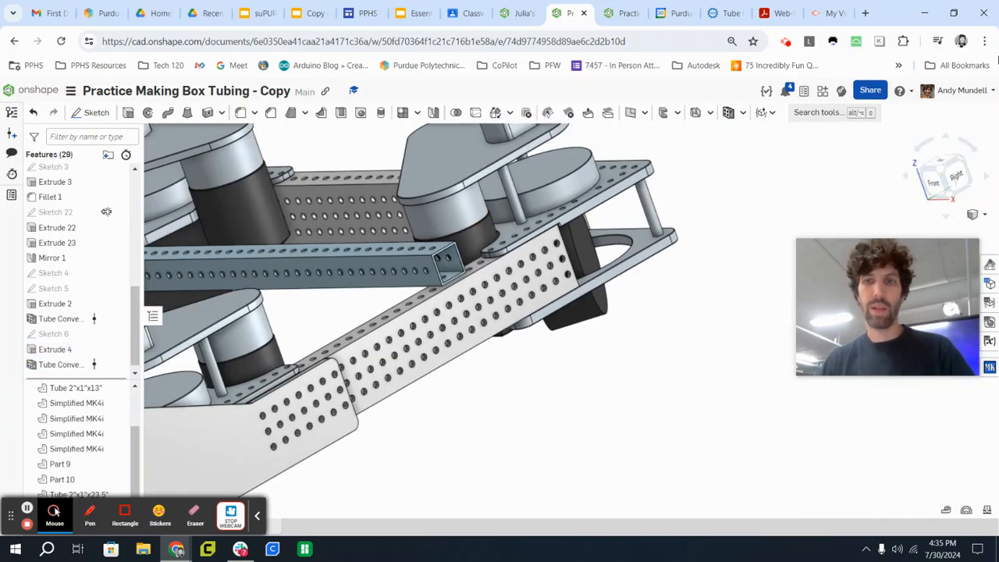
pyautogui.click(940, 172)
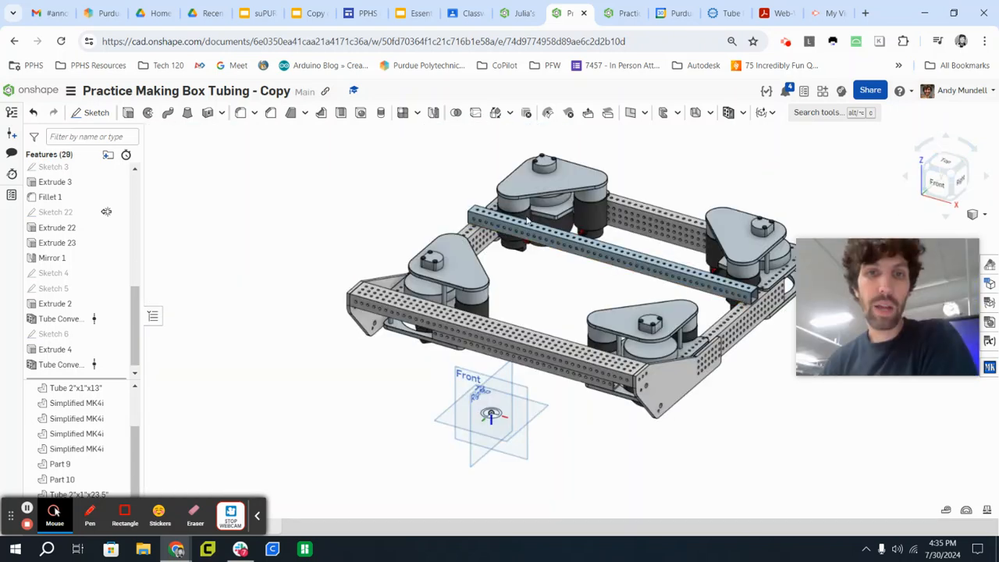
pyautogui.moveTo(385, 216); pyautogui.dragTo(318, 239, button='middle')
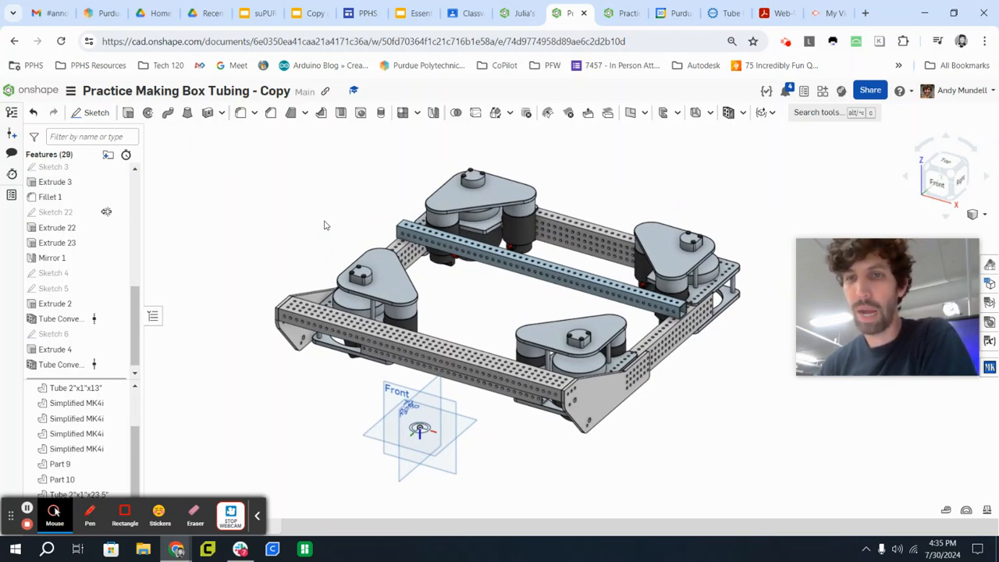
pyautogui.moveTo(500, 295); pyautogui.dragTo(449, 331, button='right')
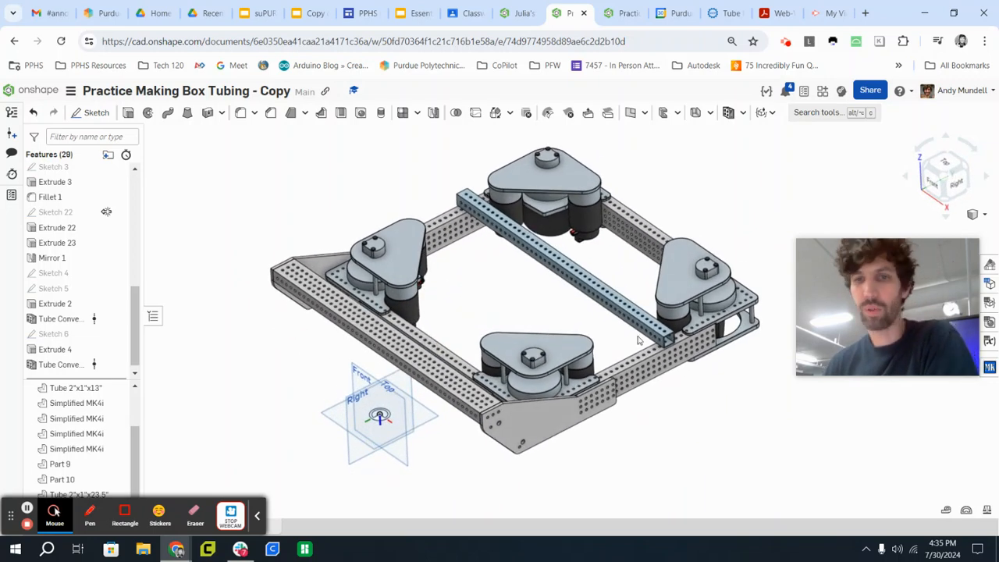
pyautogui.scroll(5, 355, 249)
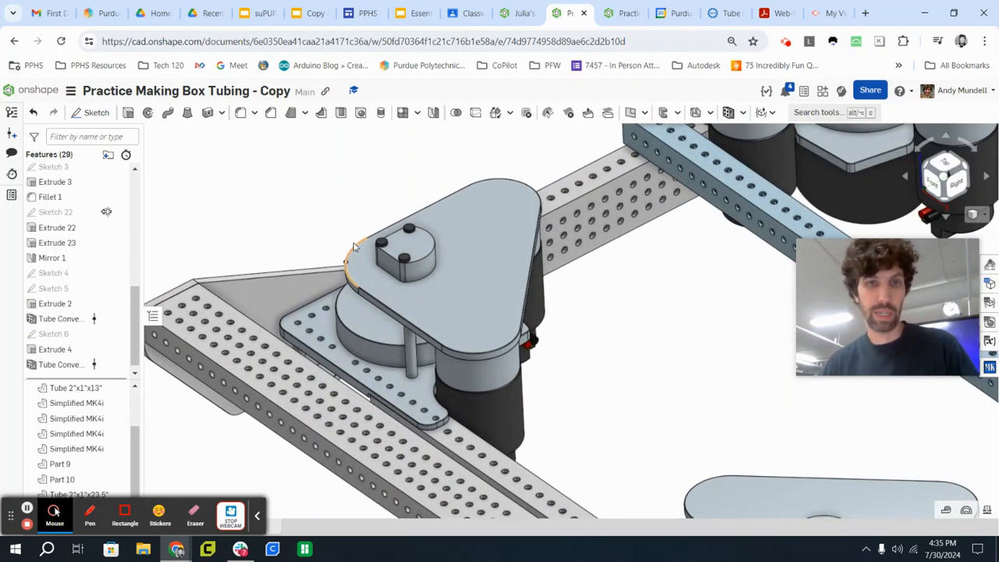
pyautogui.scroll(-5, 355, 249)
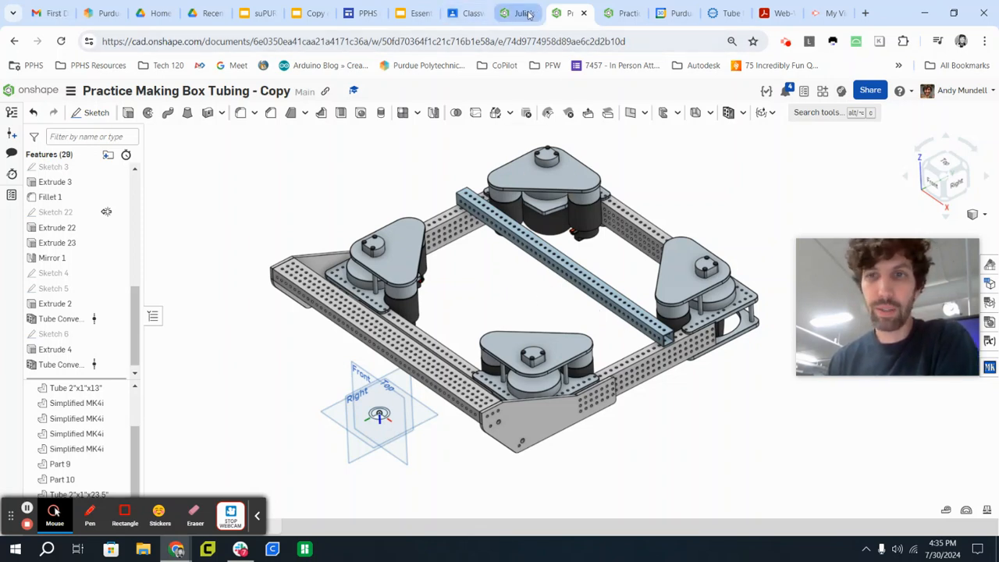
# Switch to Google Classroom and open the full instructions of the assignment "Using a 2D sketch to make a box tube part".
pyautogui.click(466, 14)
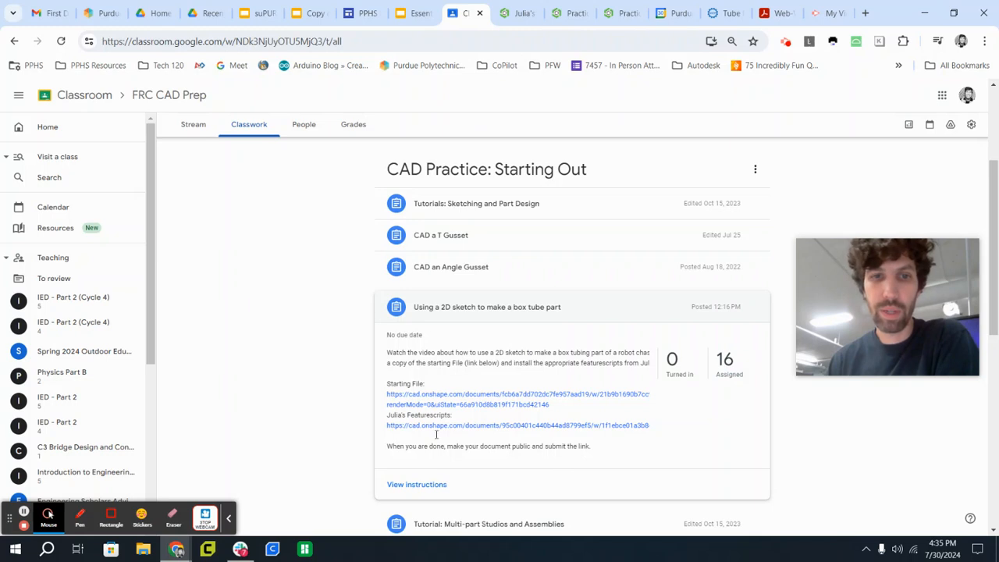
pyautogui.click(423, 483)
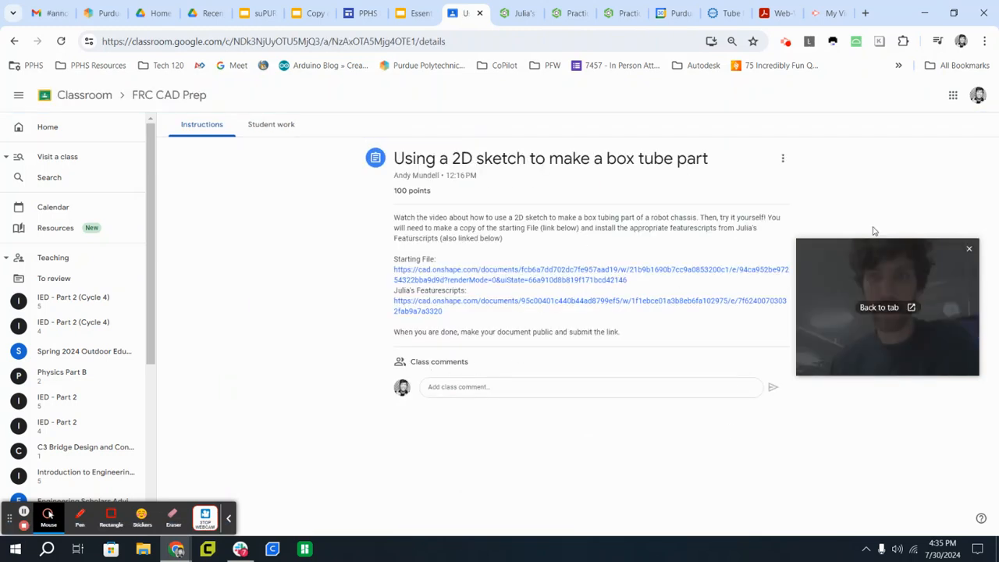